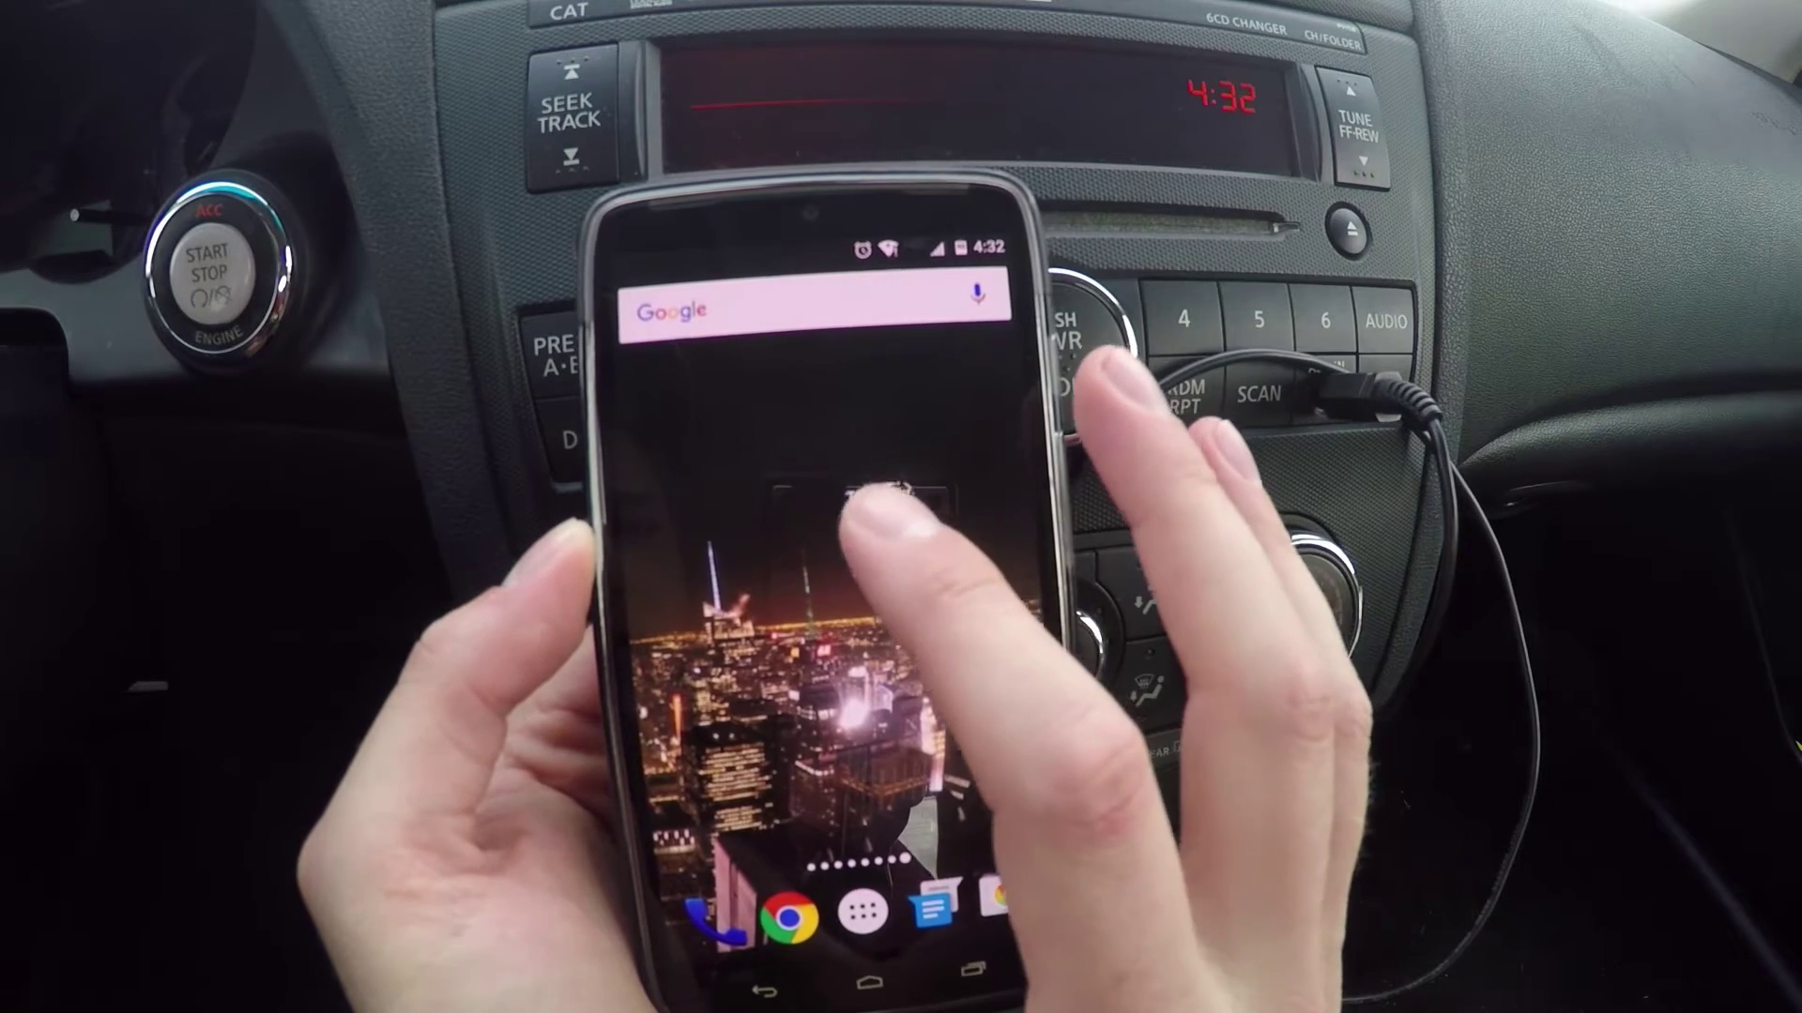
Launch TrackAddict, switch Android Location on, and return to the TrackAddict setup screen
left_click(873, 502)
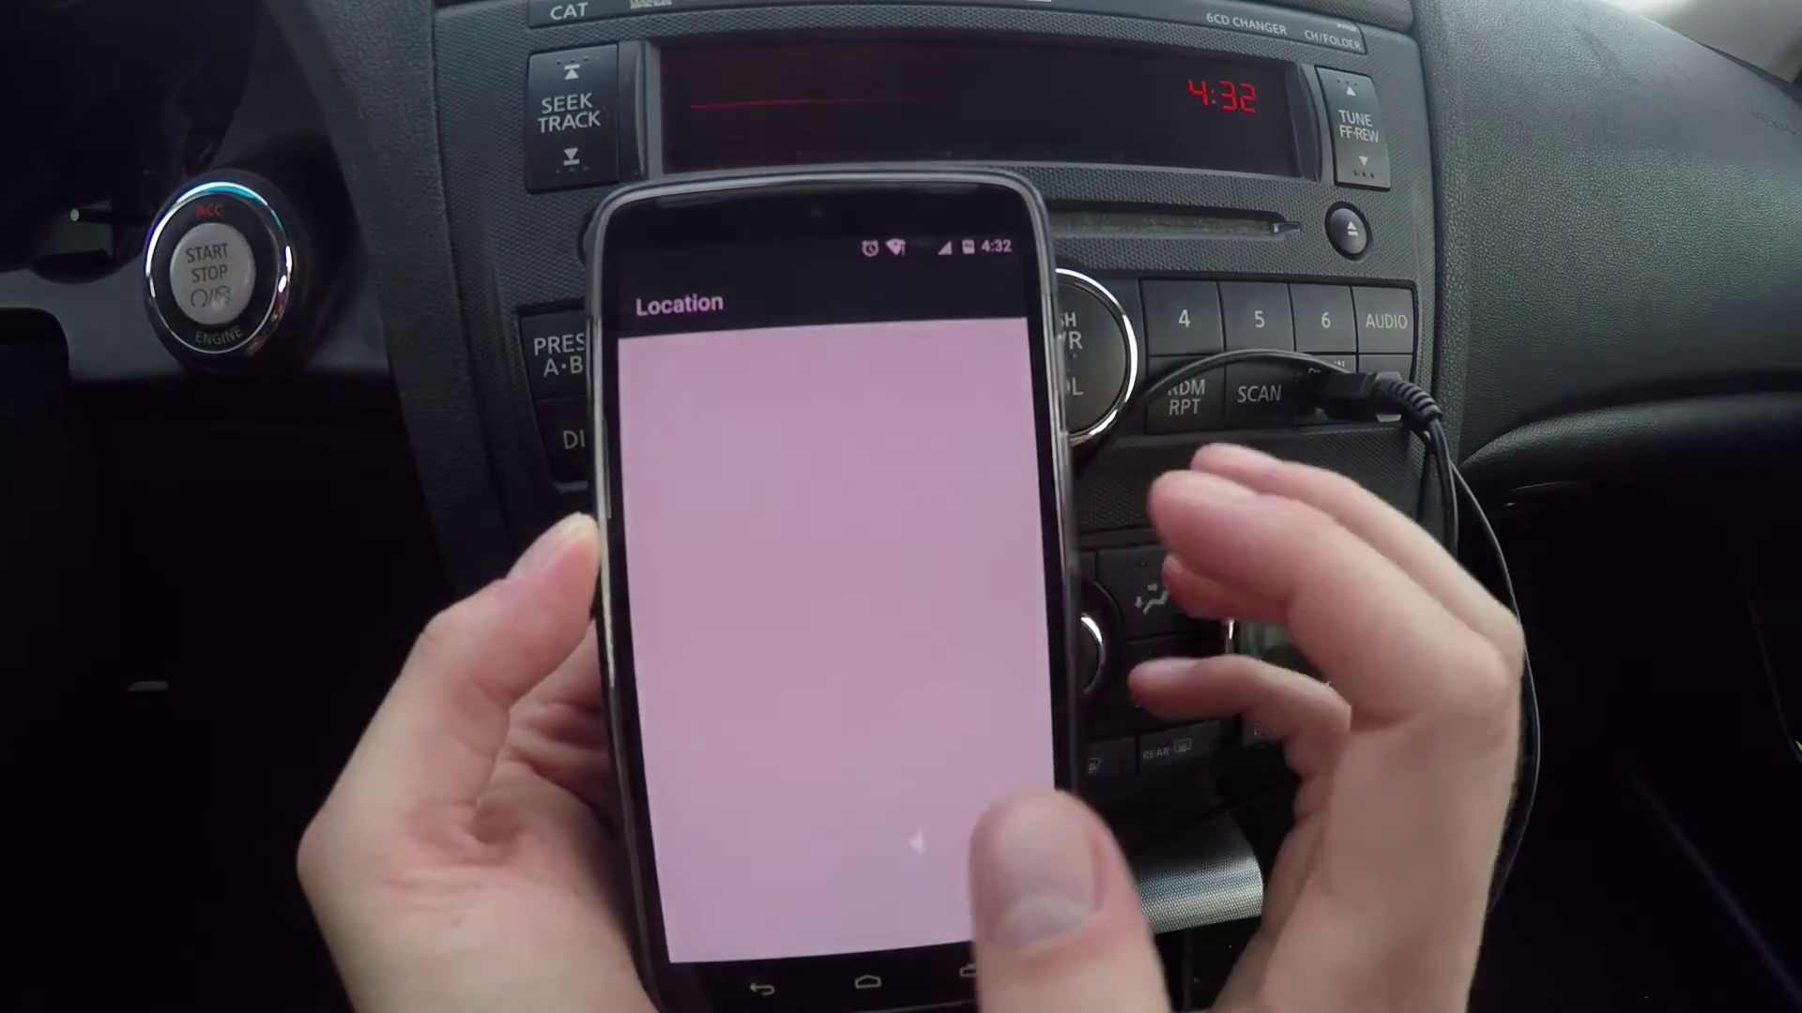
left_click(990, 352)
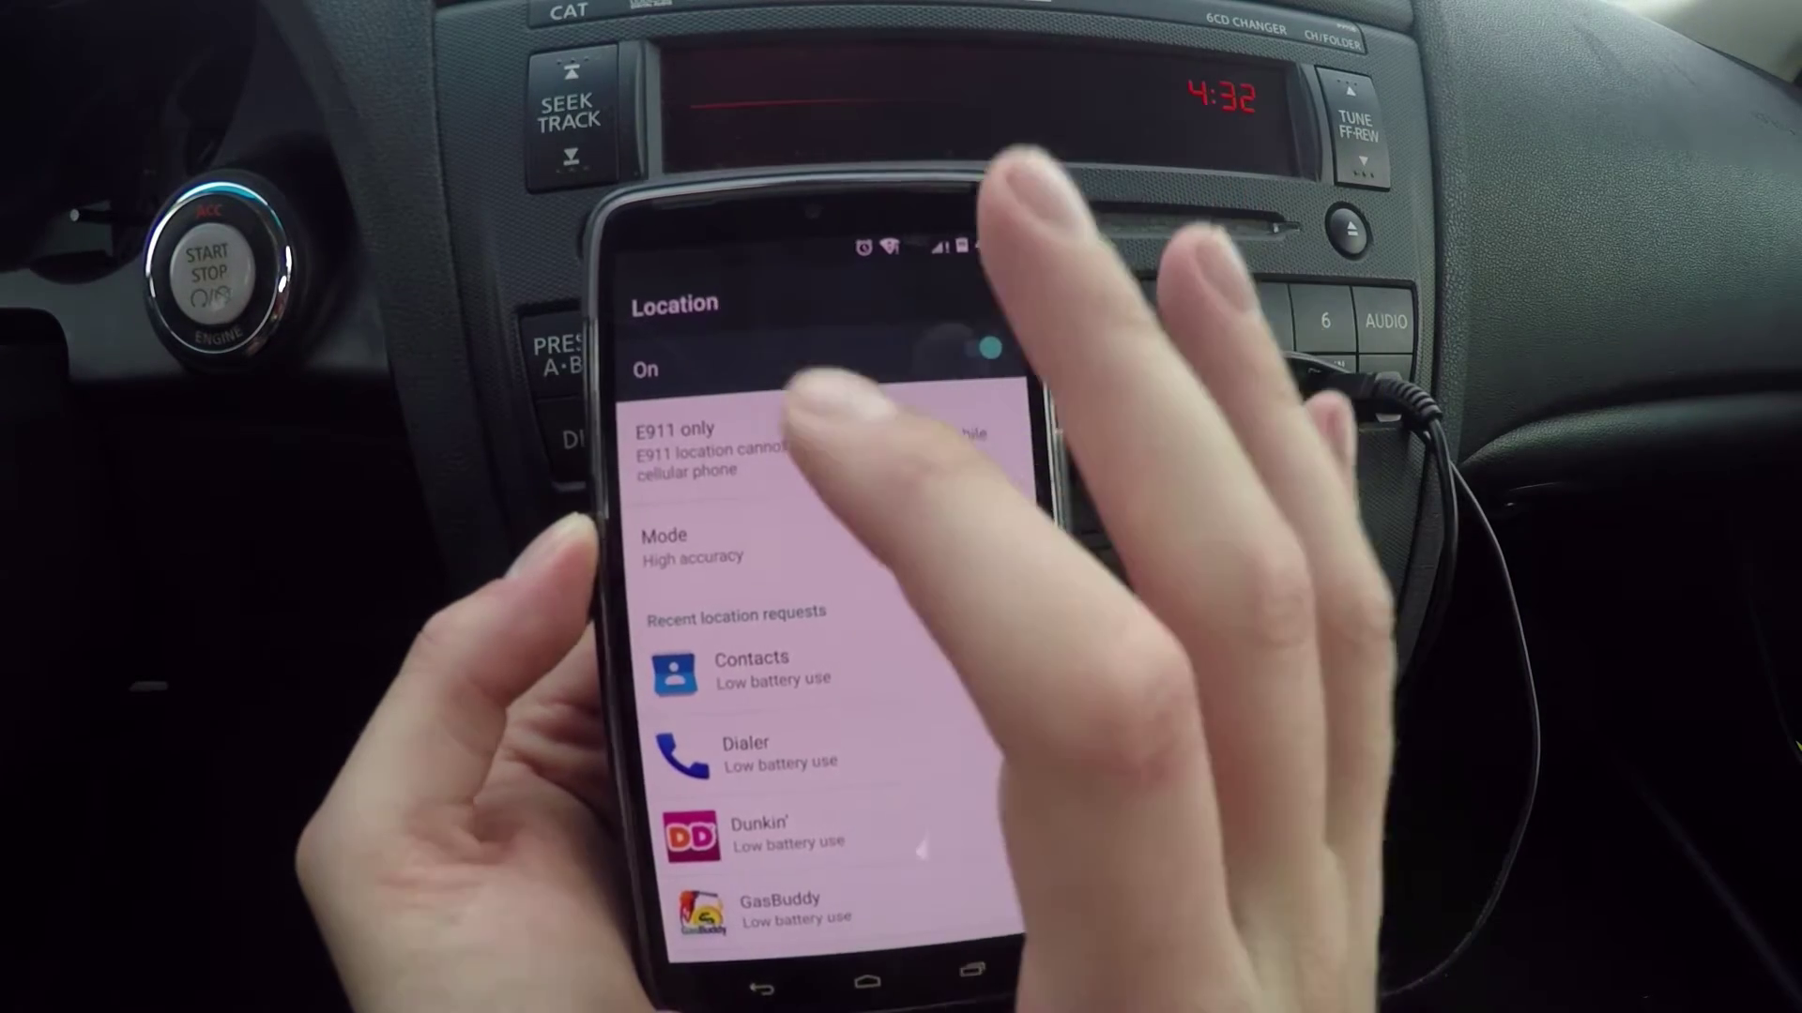
key("Escape")
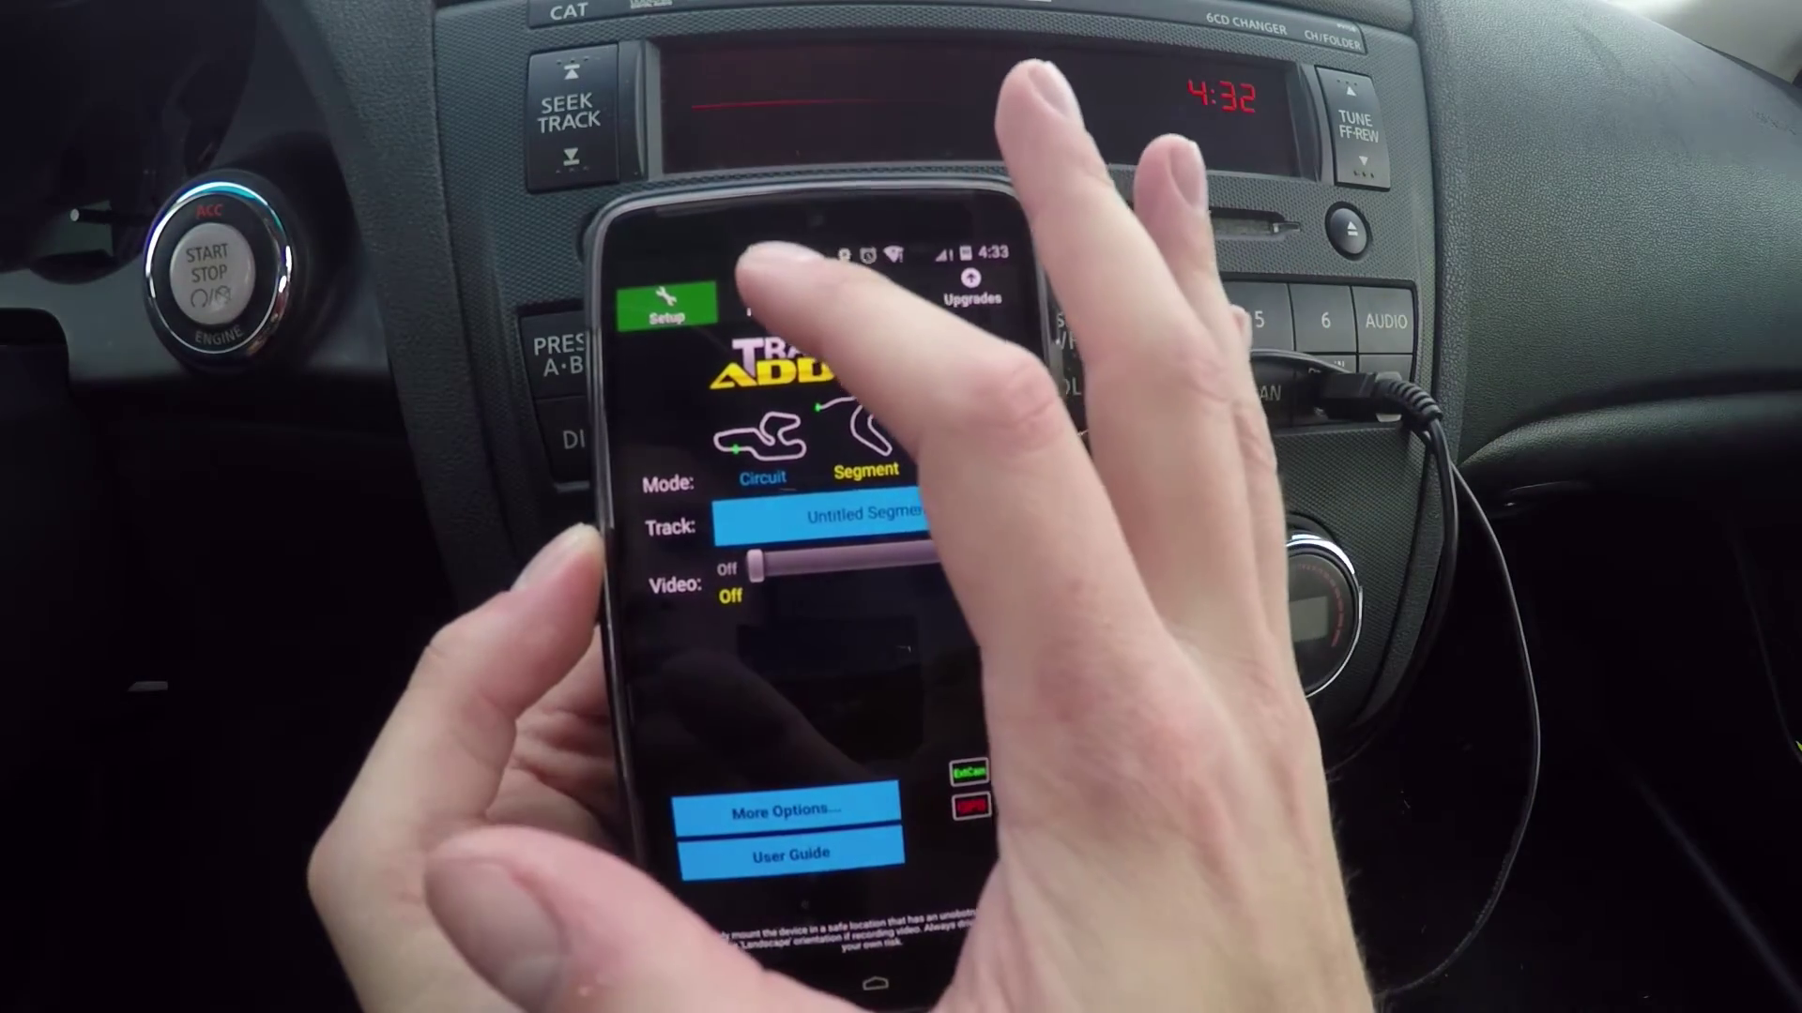
Switch TrackAddict to the Record screen, which waits for a GPS fix
left_click(765, 298)
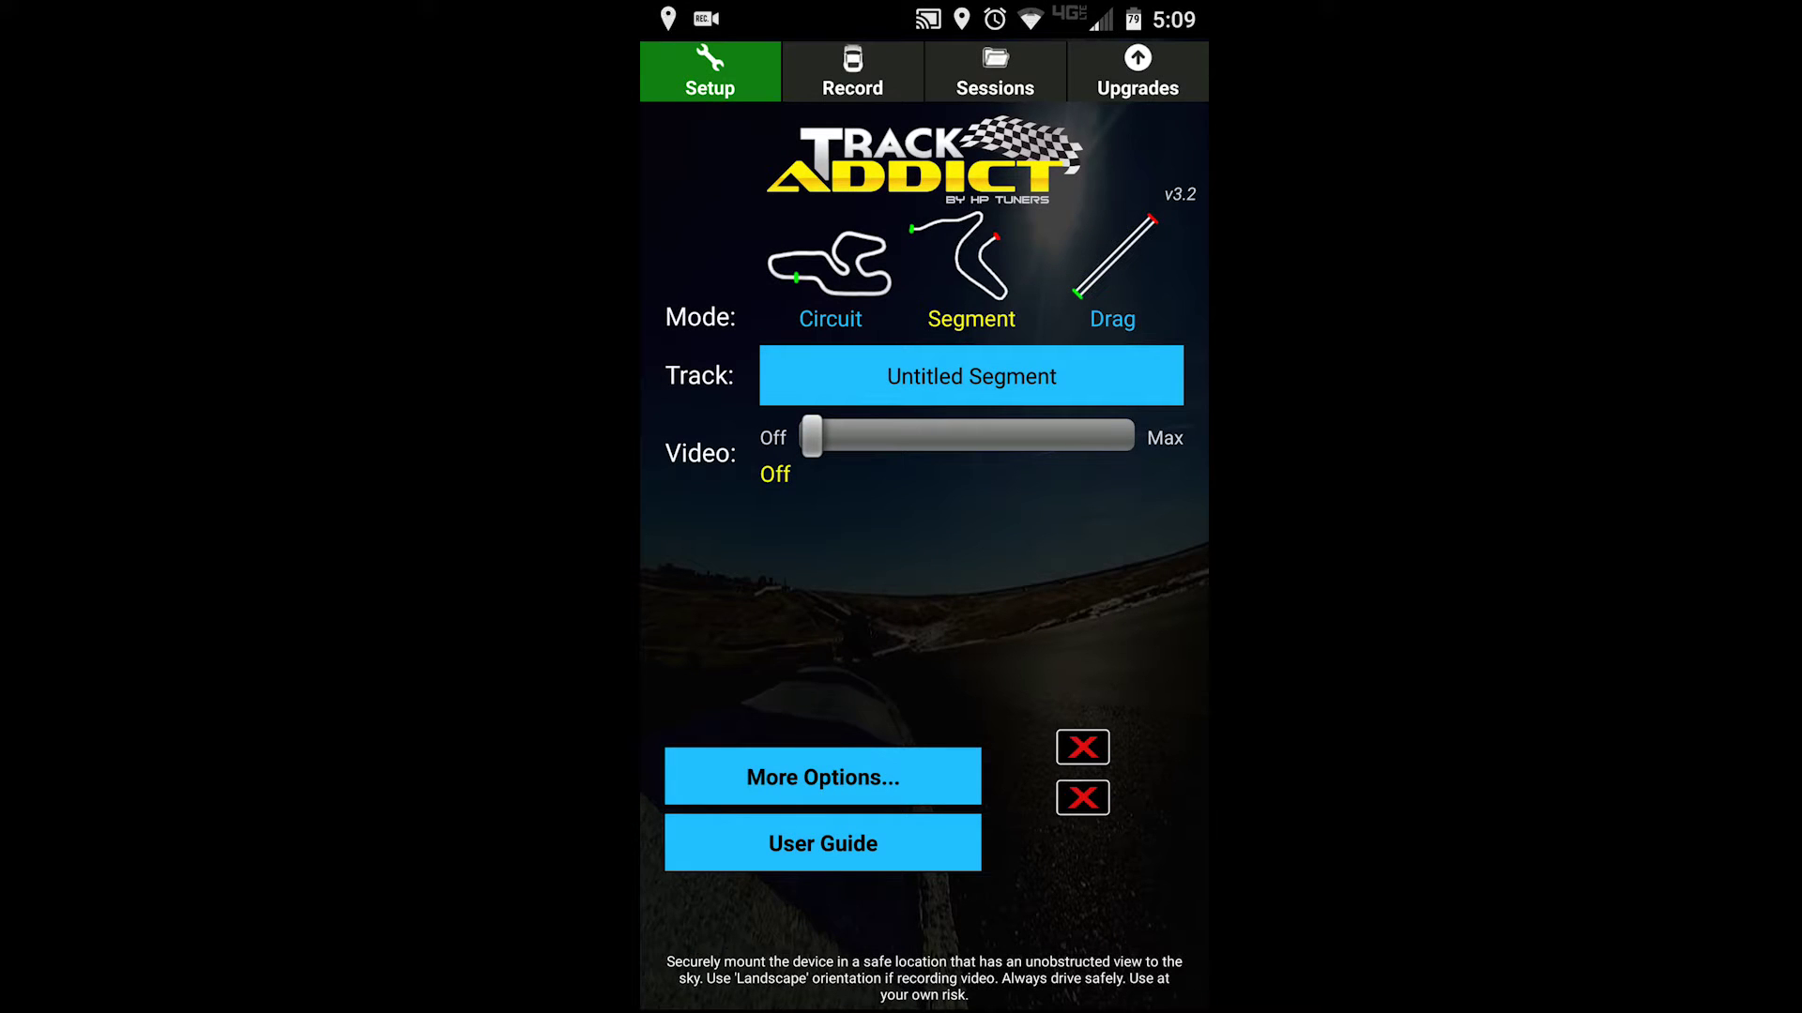
Open the Jan 30 4:45pm Segment session and replay its 0:07.647 Staging lap on the map
left_click(995, 72)
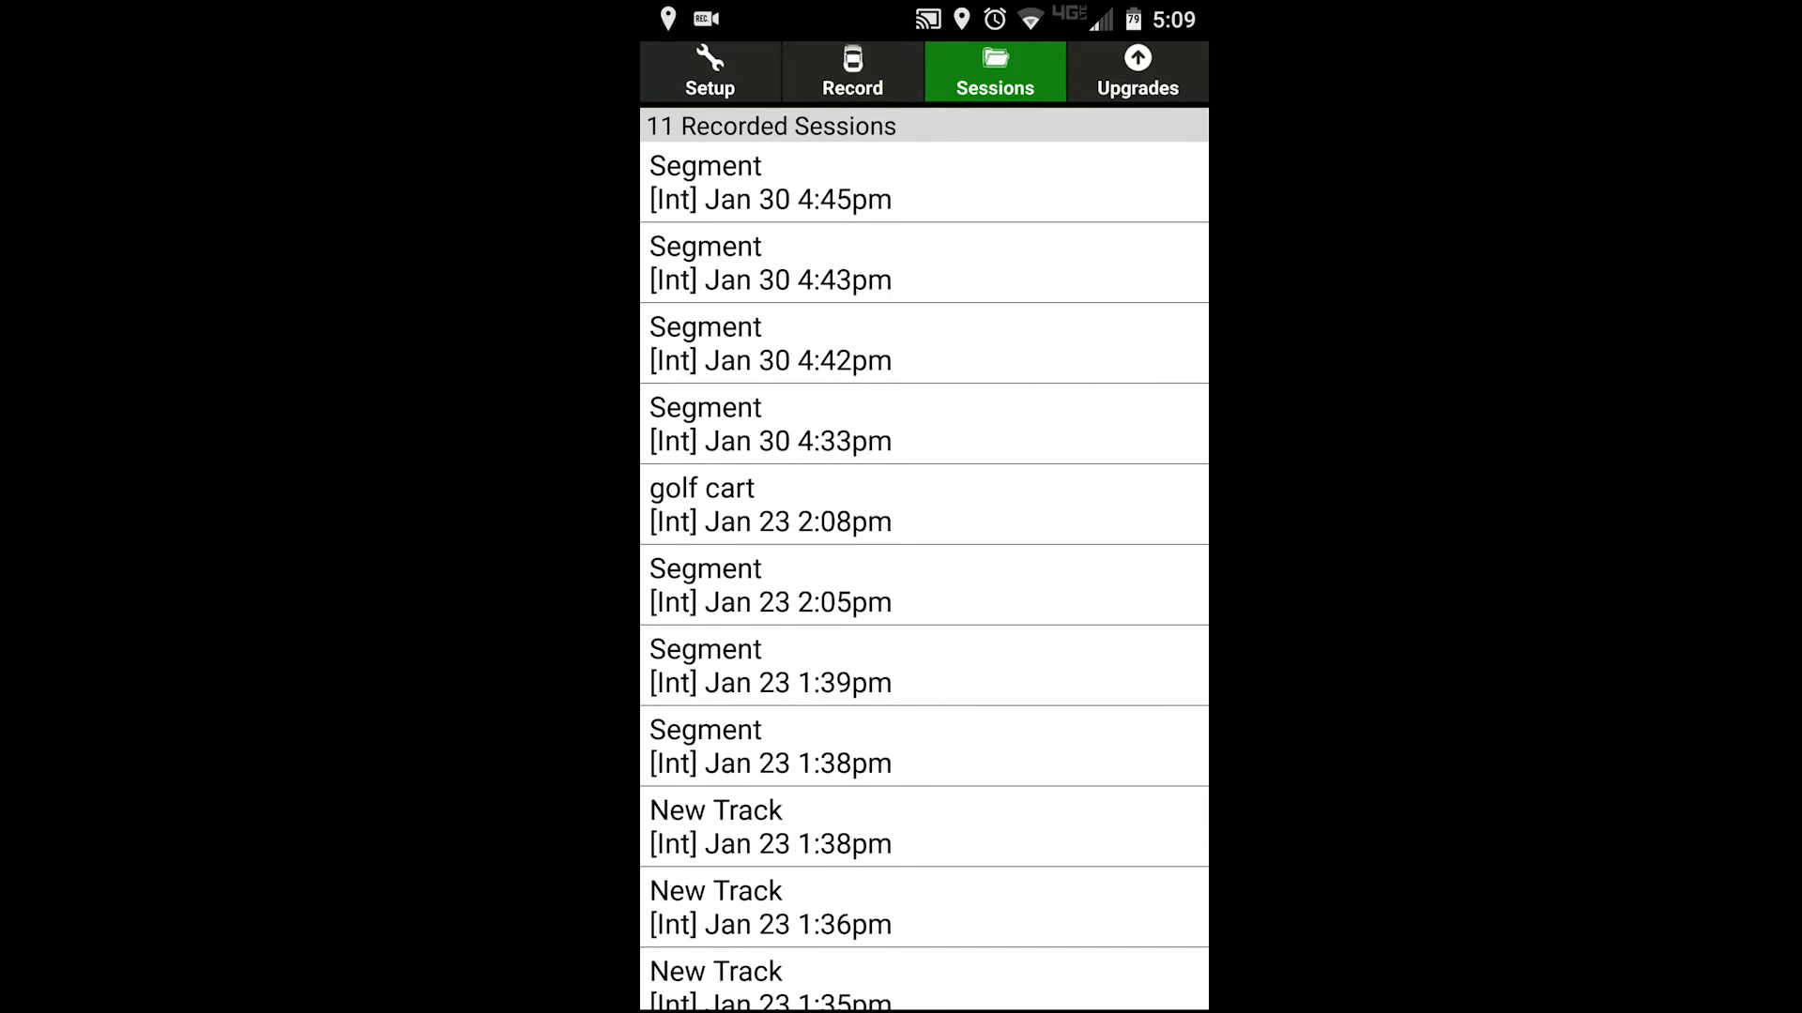
left_click(770, 182)
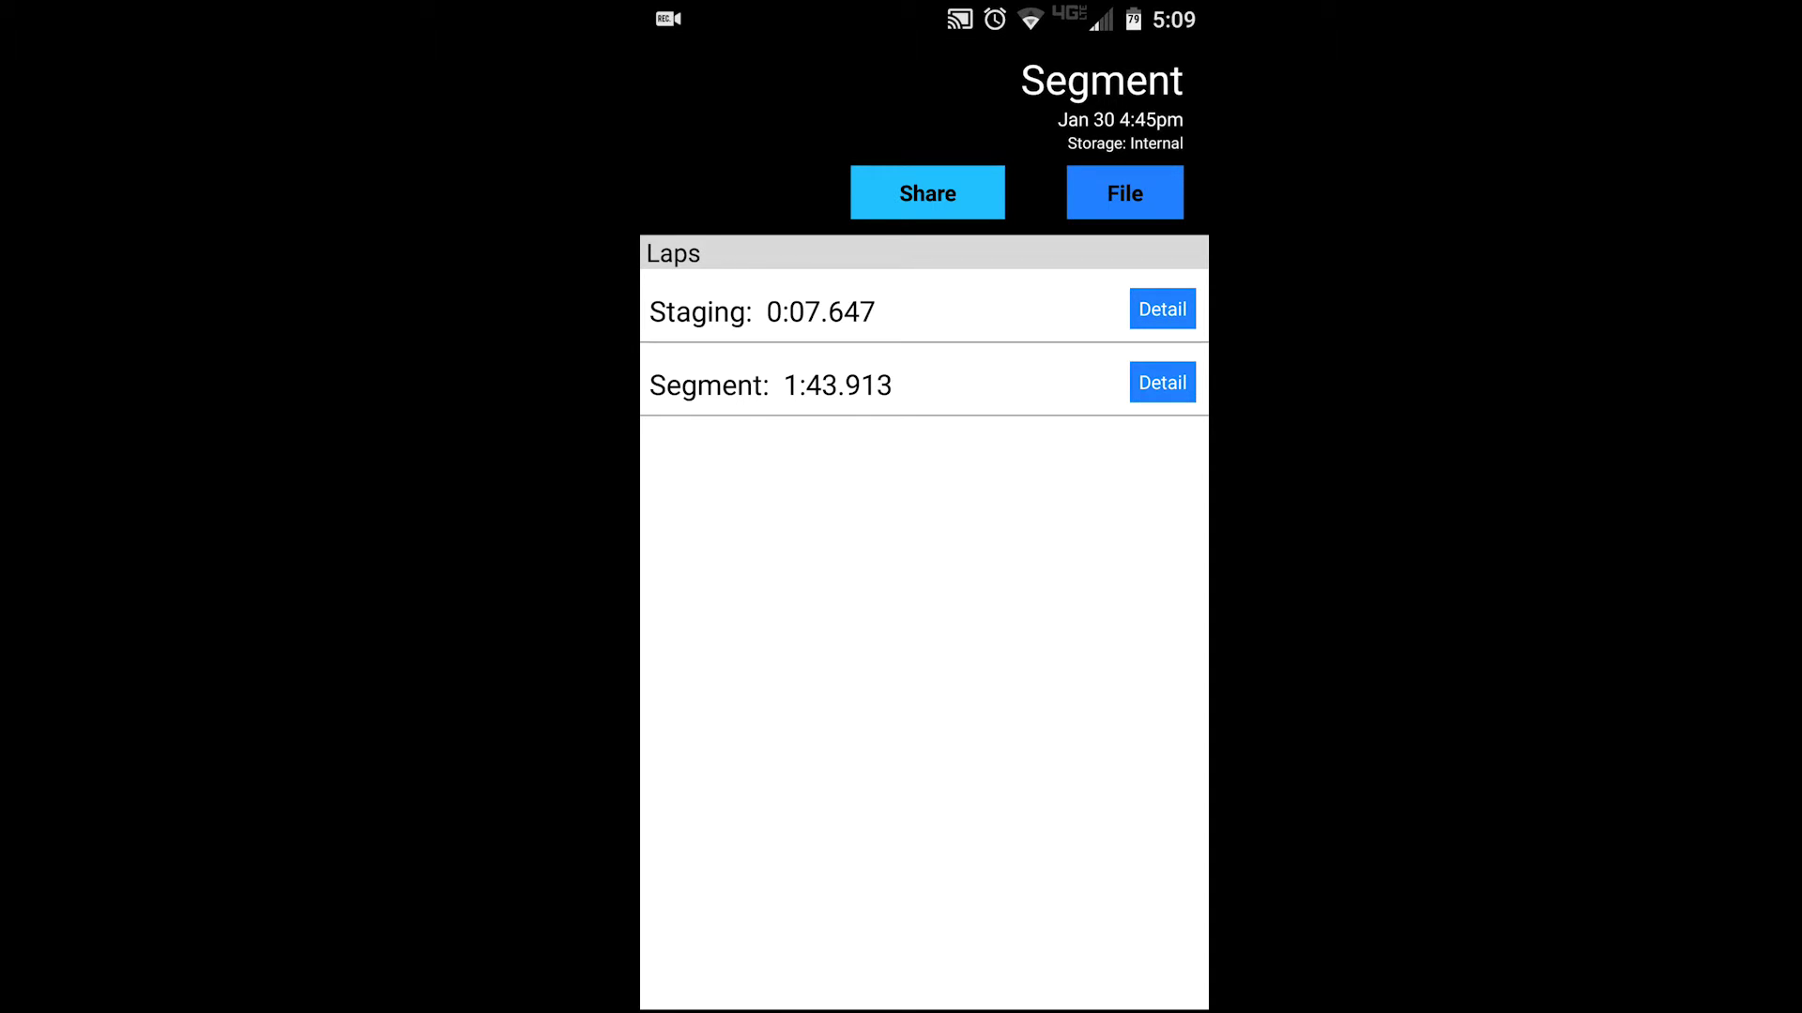
left_click(1162, 309)
left_click(699, 984)
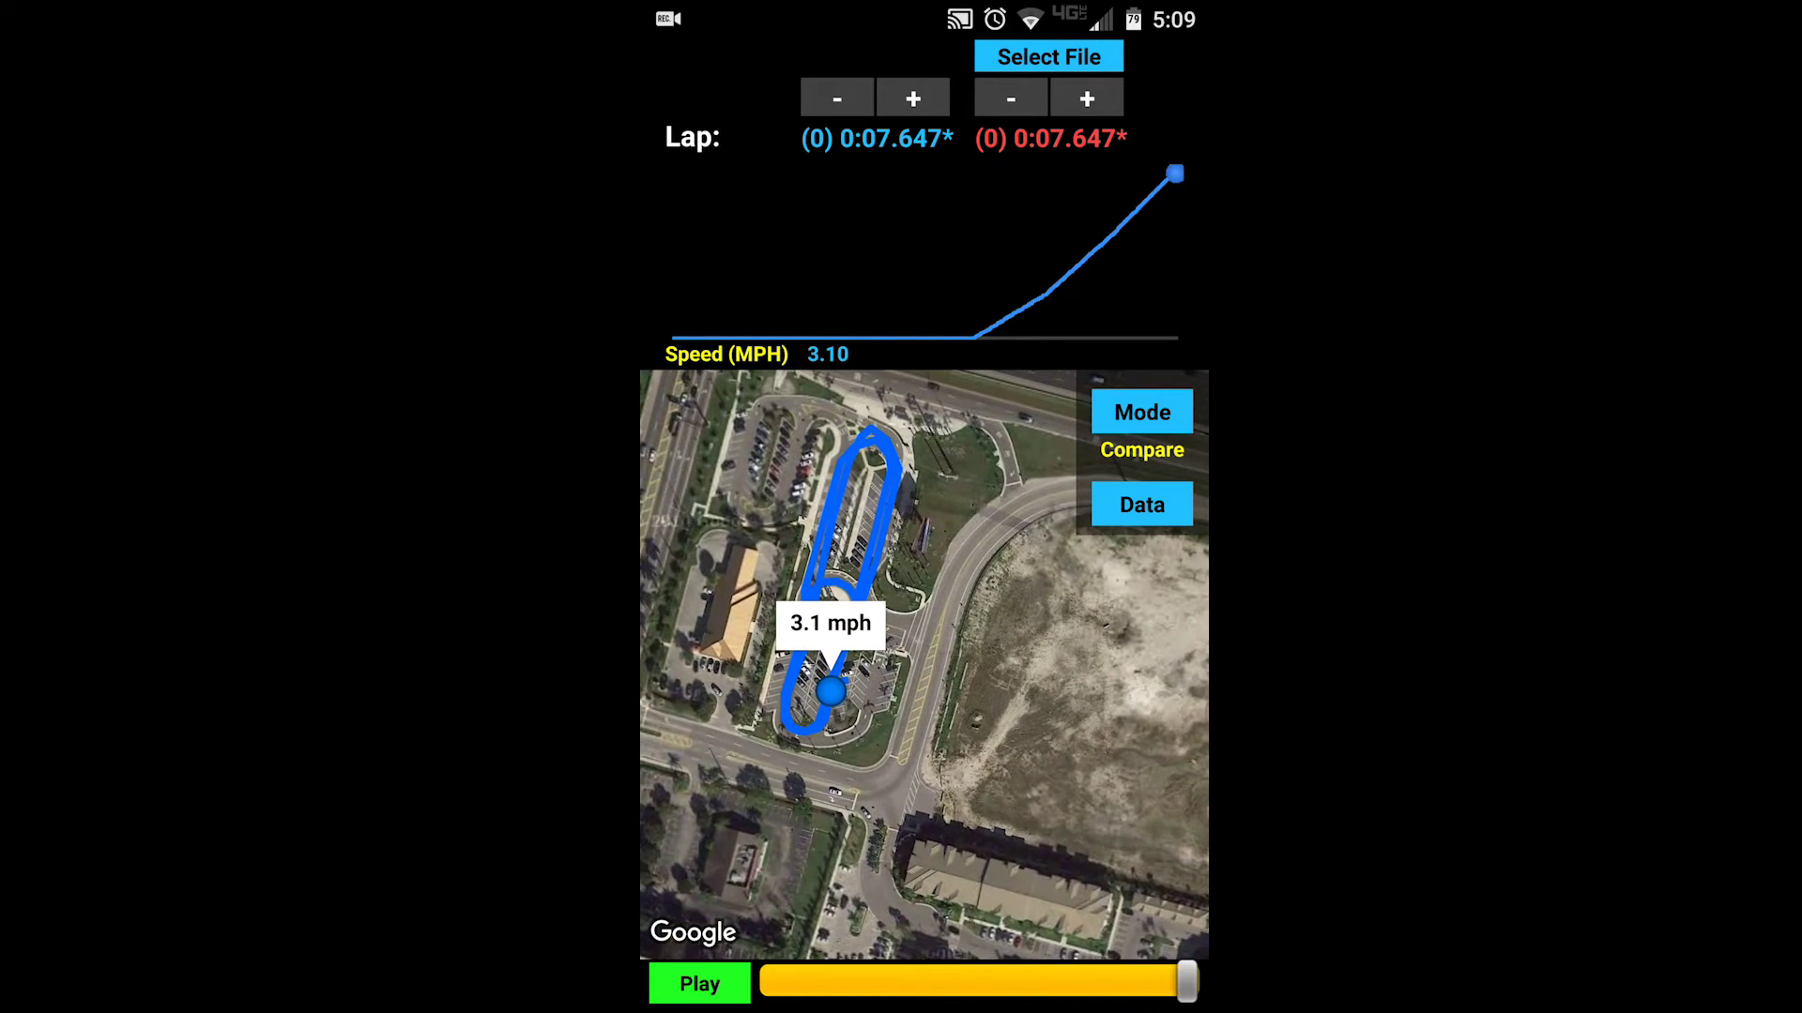
key("Escape")
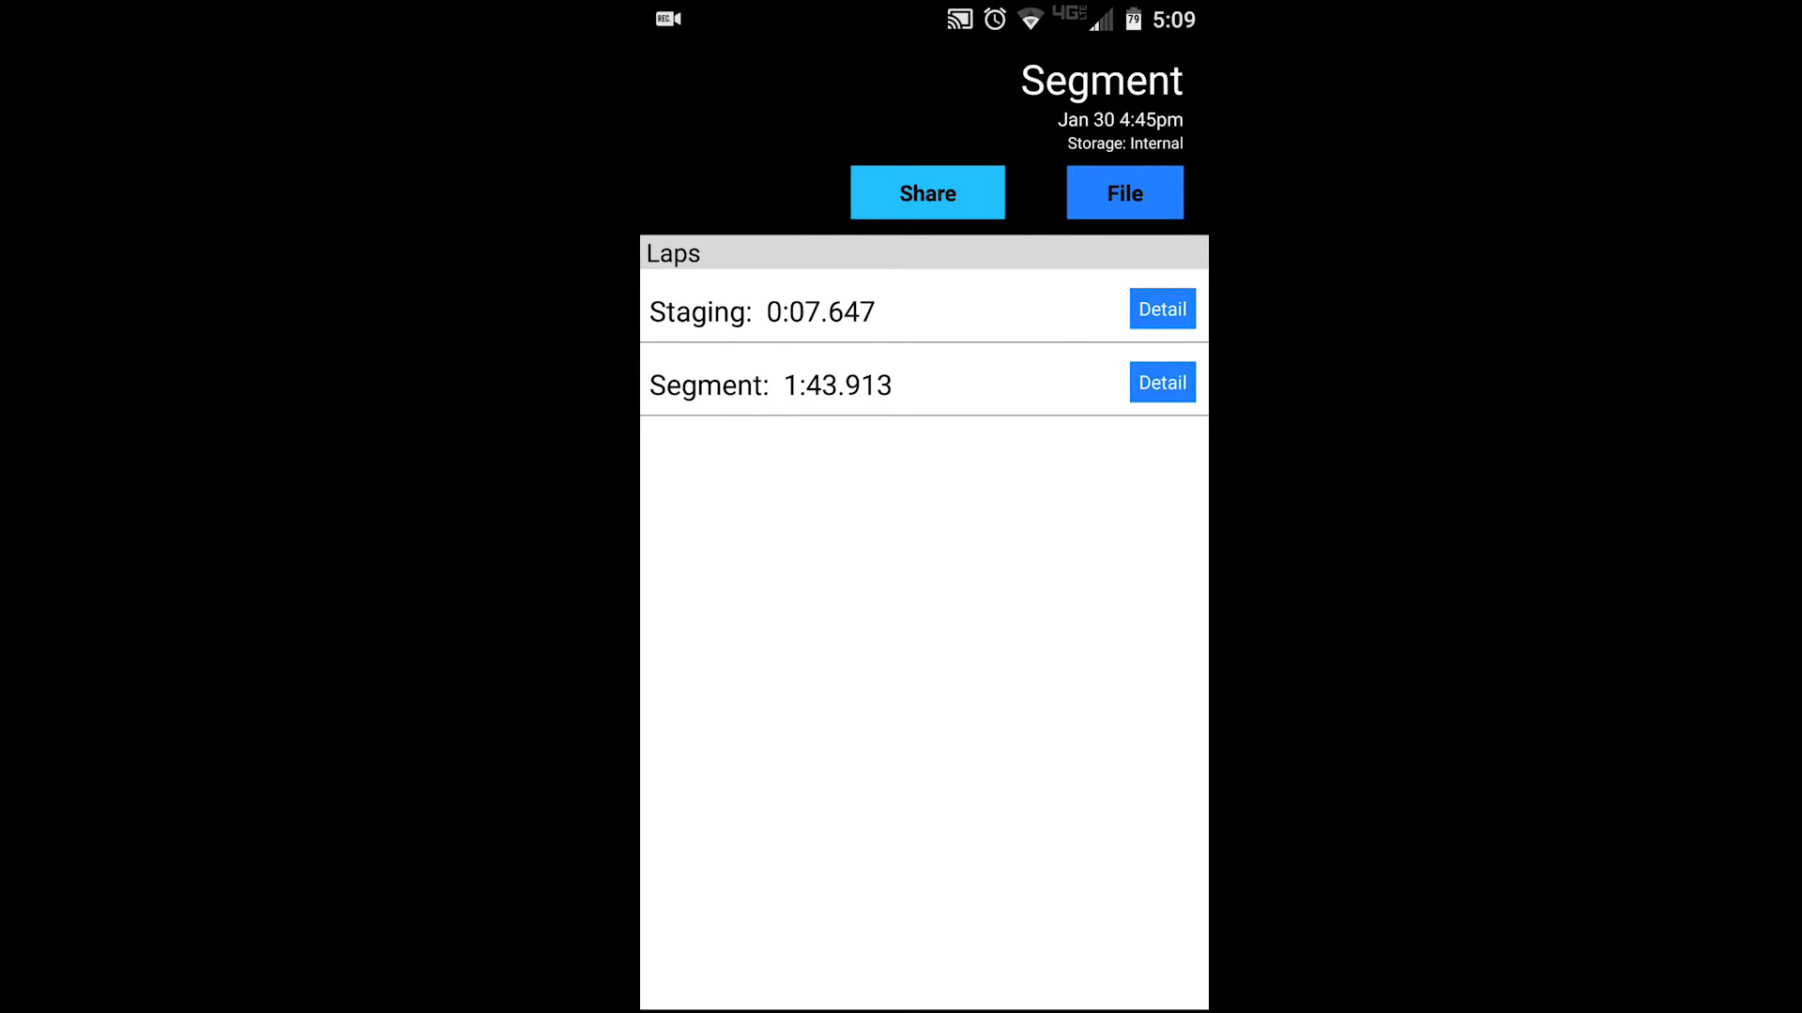
Replay the 1:43.913 Segment lap with its speed trace, scrubbing ahead before stopping
left_click(1162, 382)
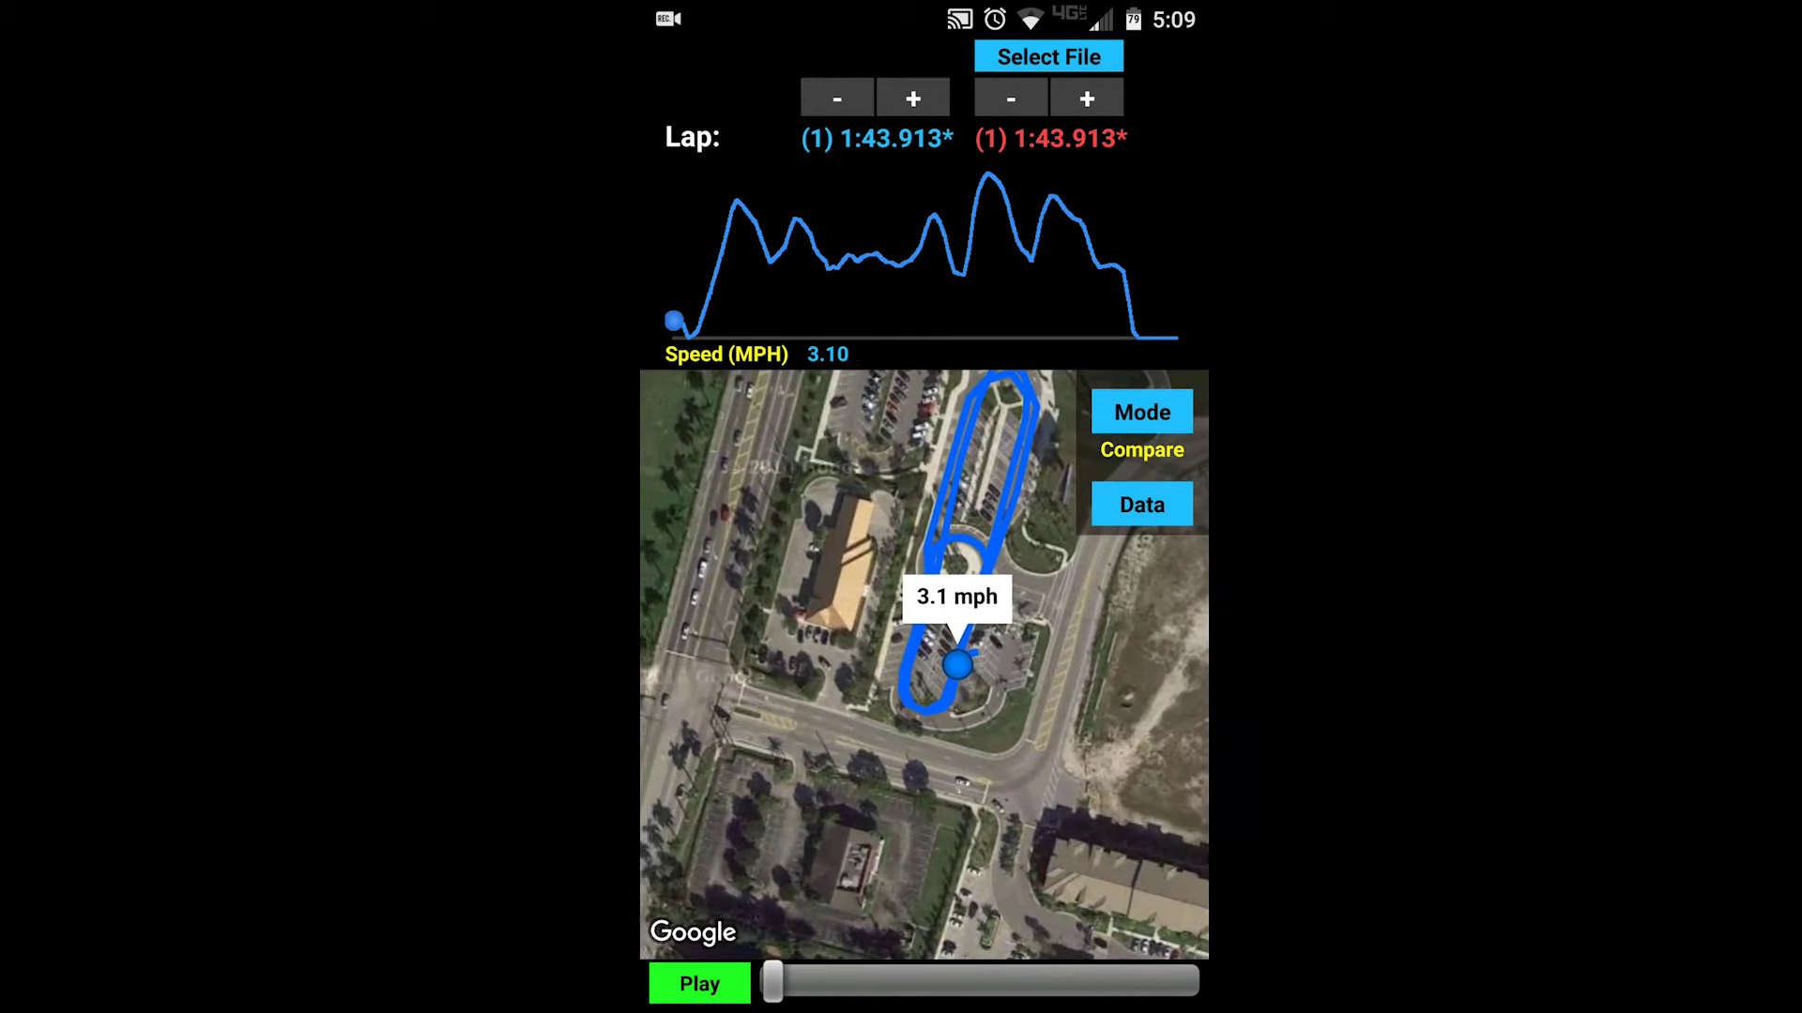
left_click(700, 984)
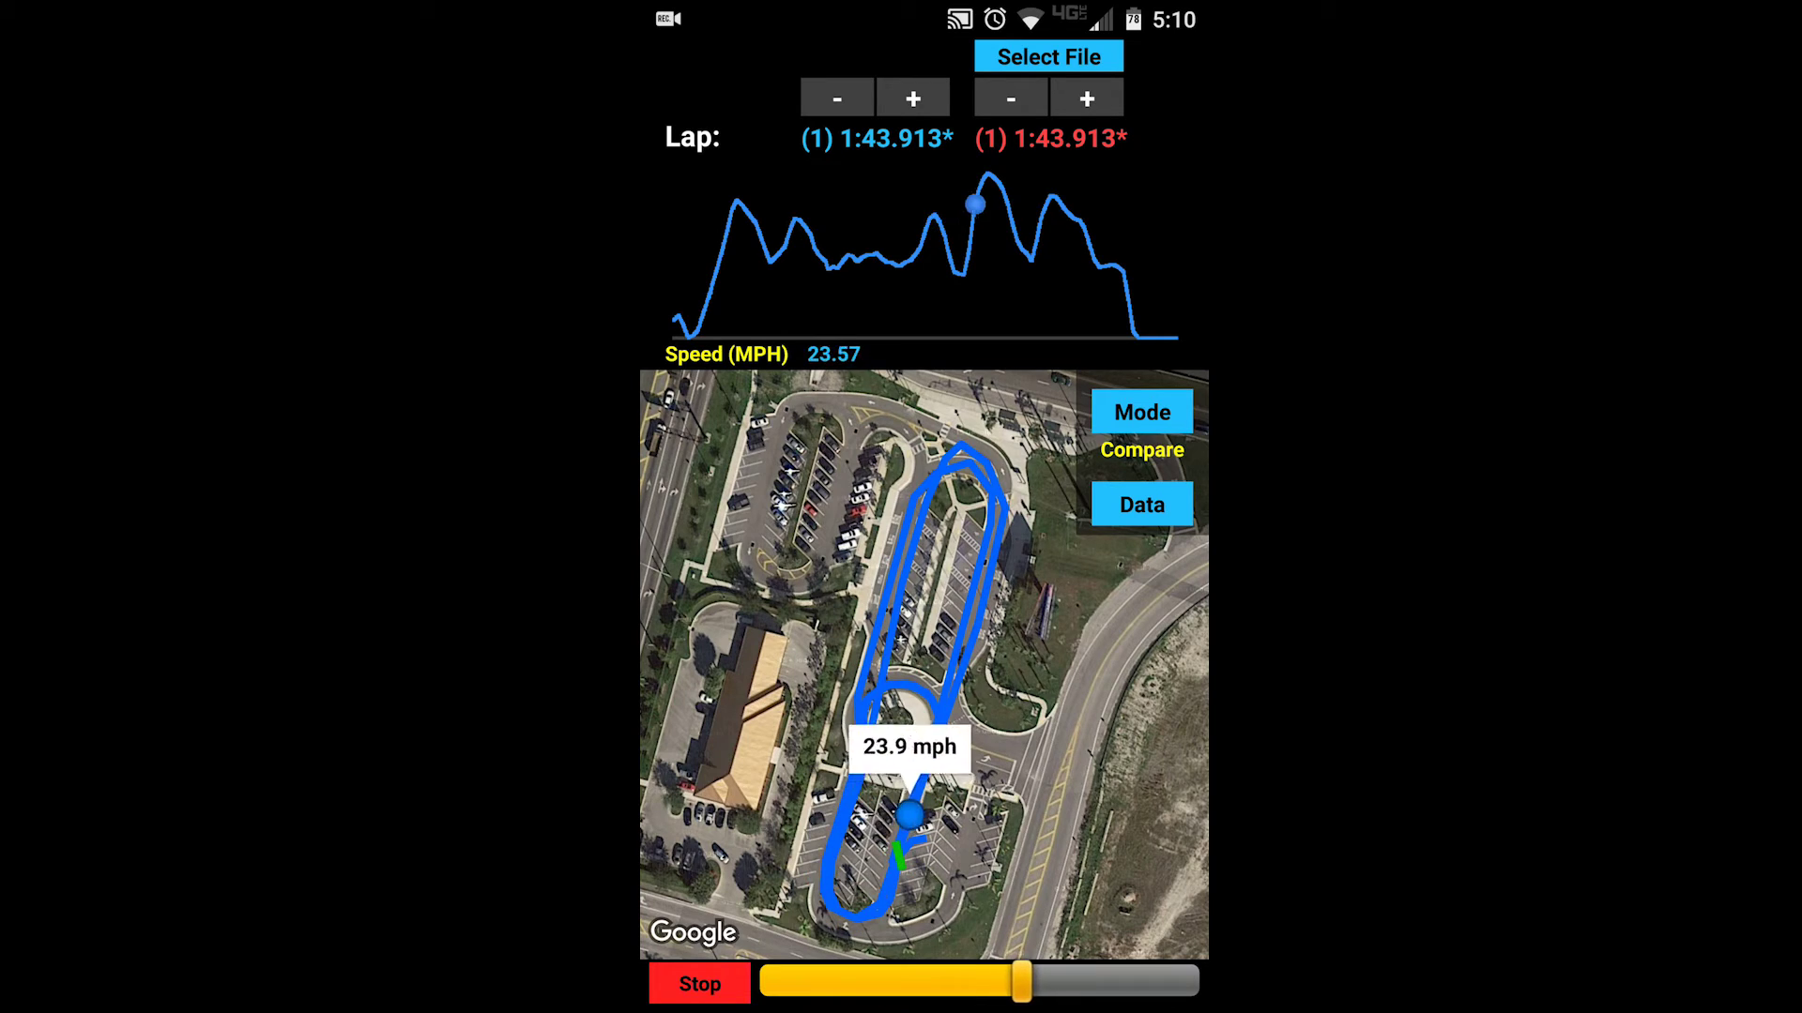
mouse_move(1021, 982)
left_mouse_down()
mouse_move(1054, 982)
mouse_move(933, 981)
left_mouse_up()
left_click(699, 983)
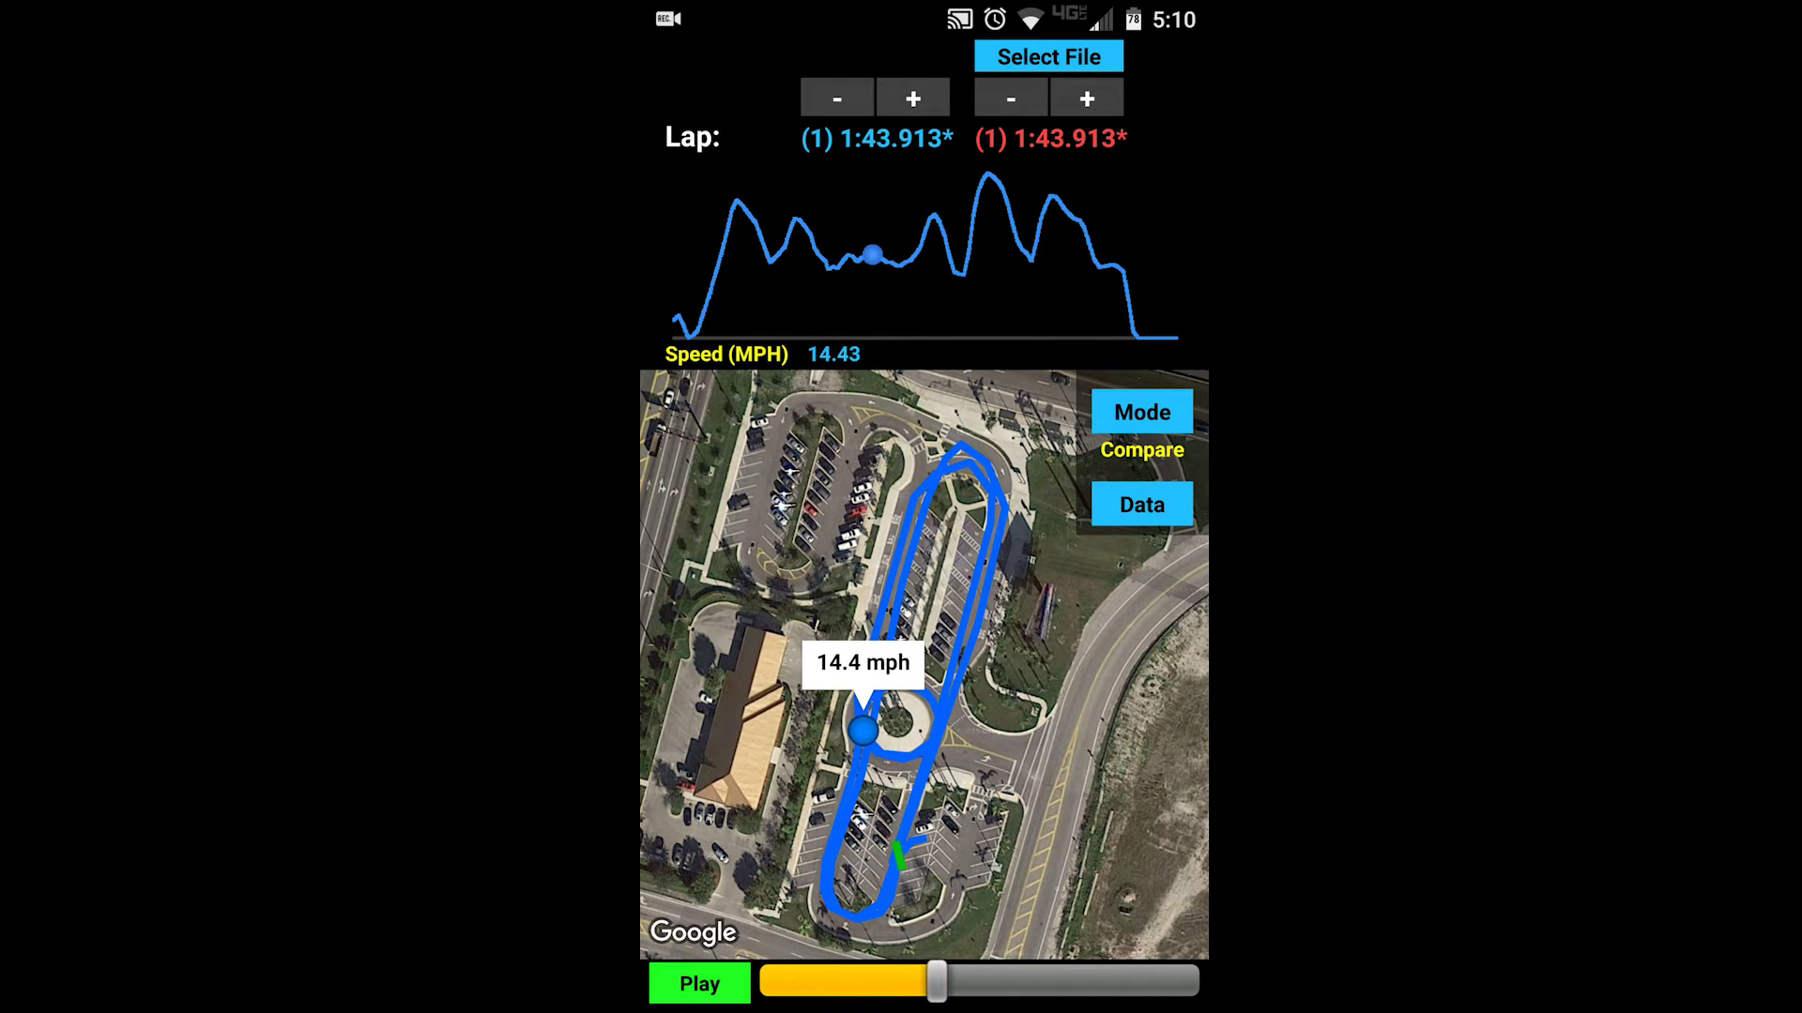
Export the Segment session's raw CSV data with Send Raw Data to Dropbox
left_click(1142, 505)
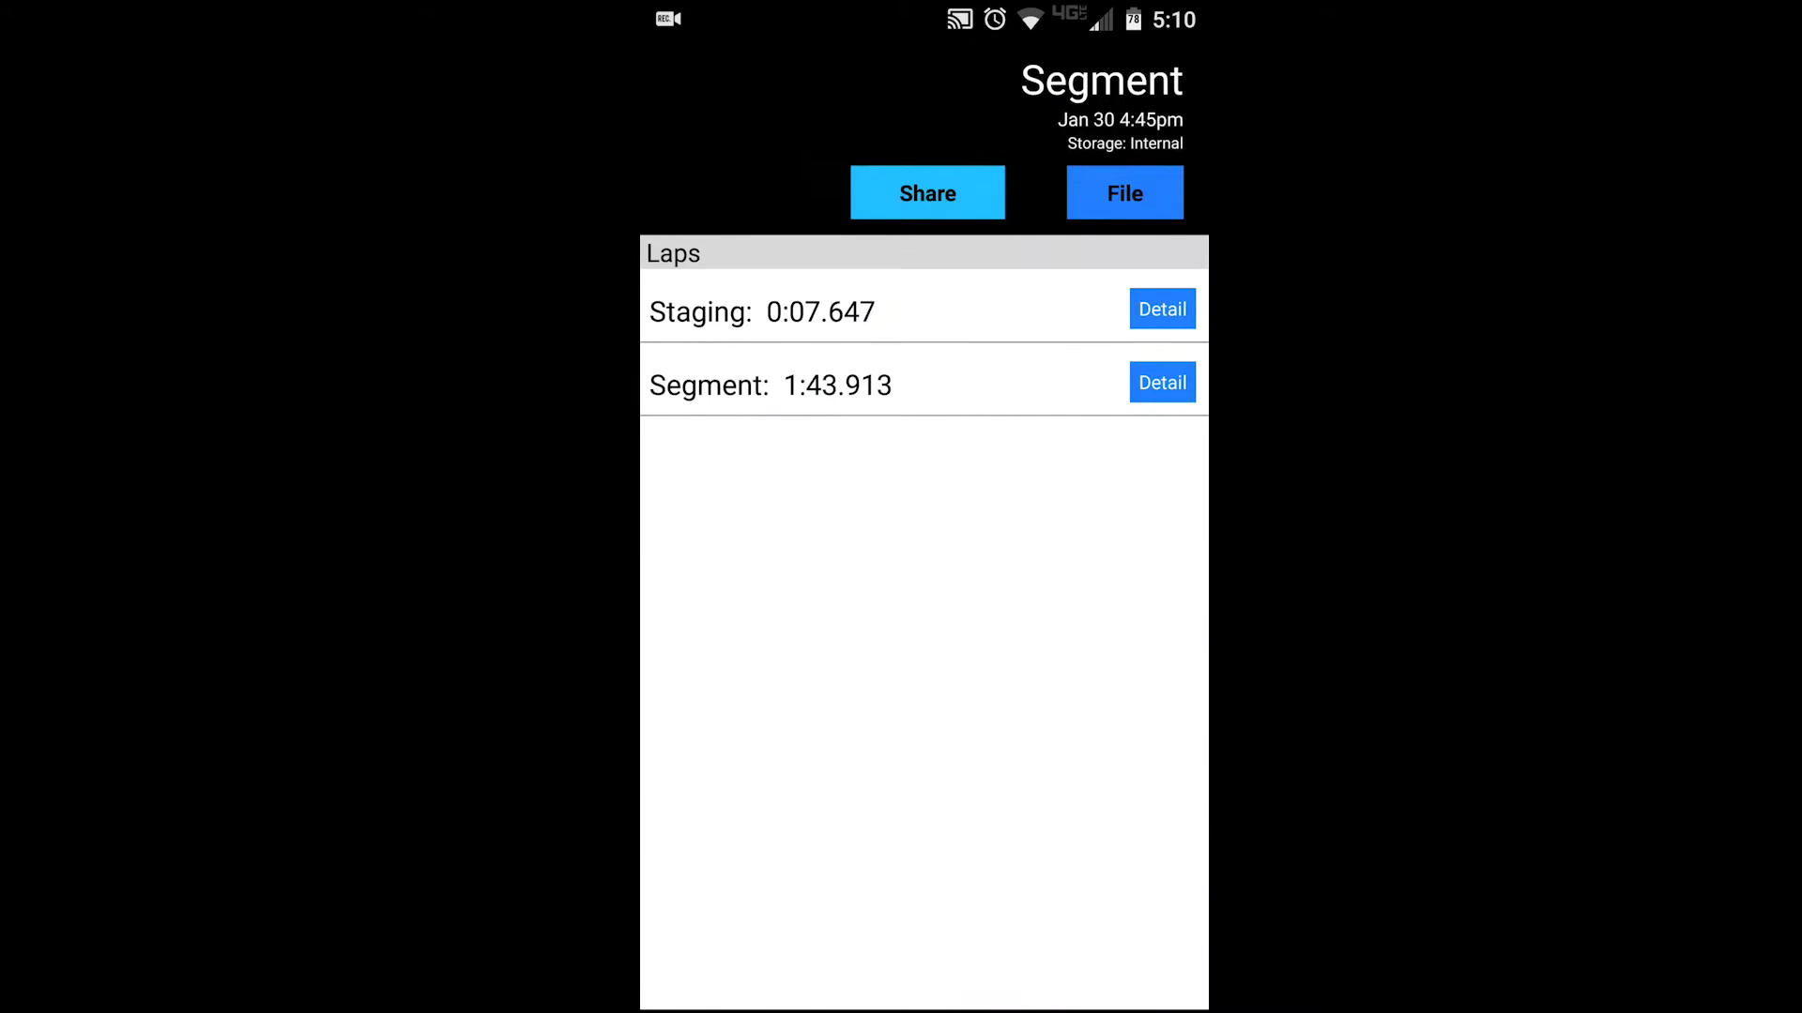
left_click(927, 193)
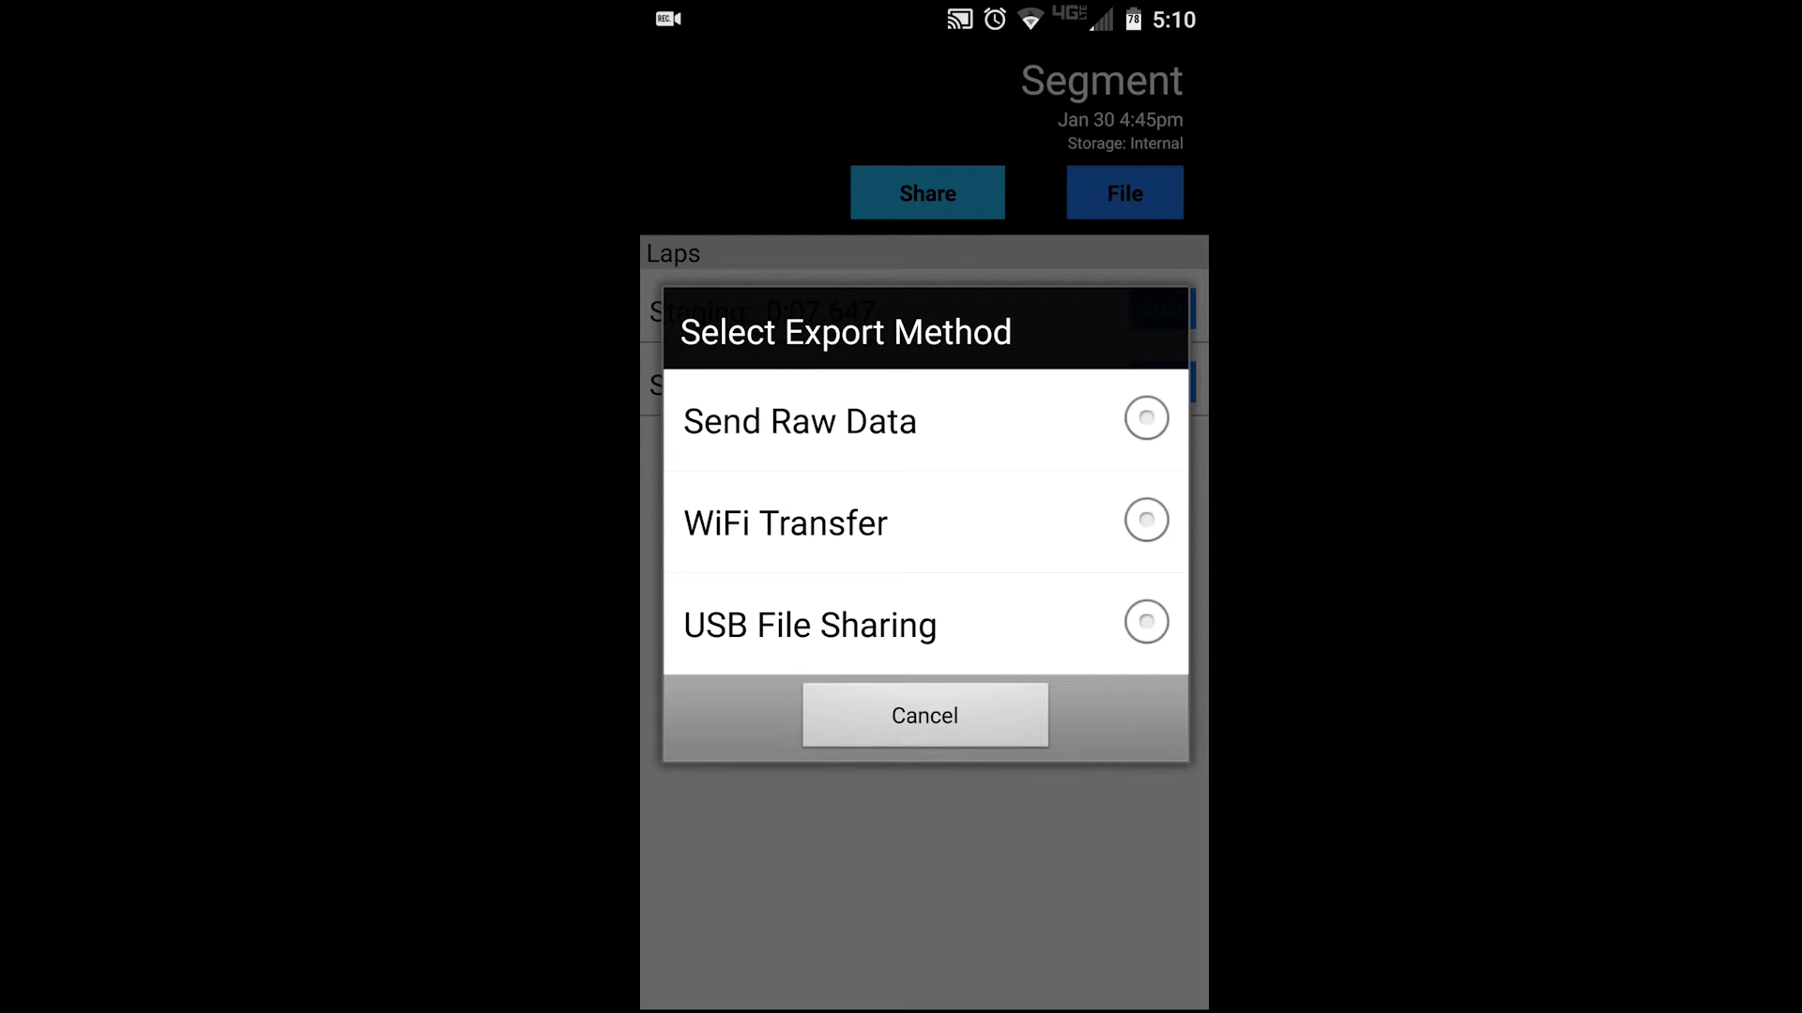
left_click(799, 421)
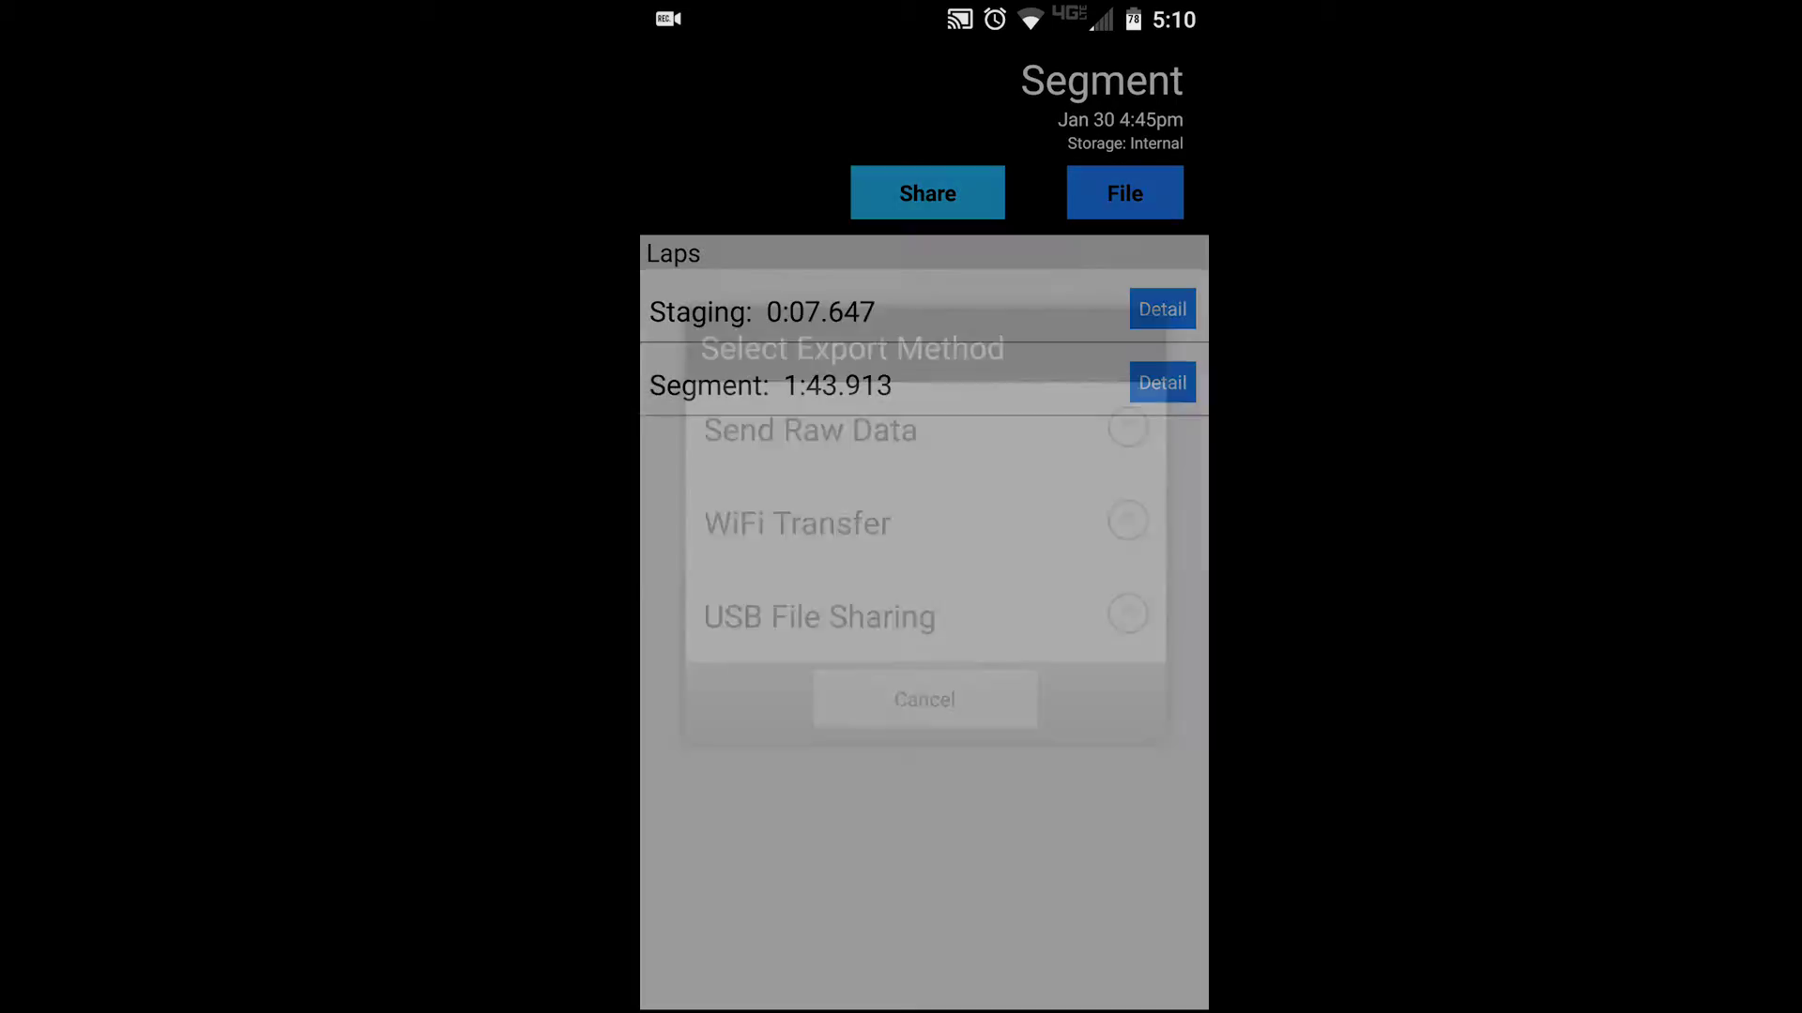
left_click(850, 751)
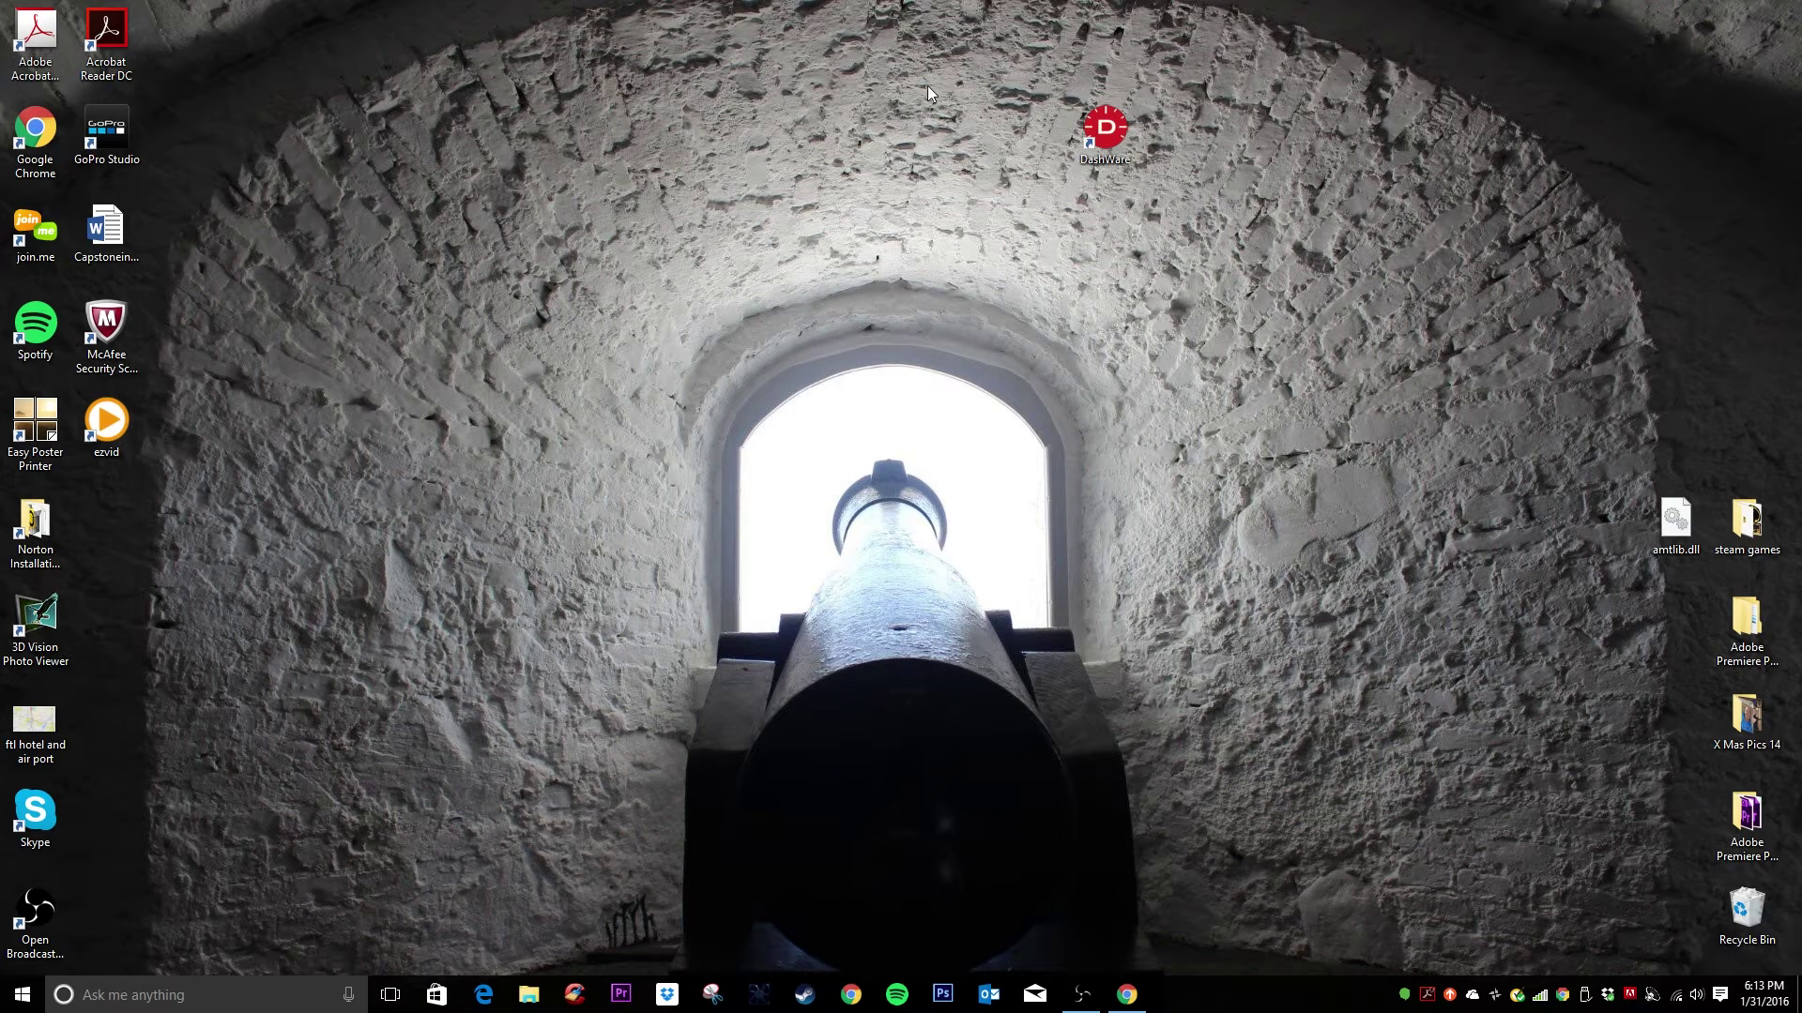
Launch DashWare, skip Quick Project Creator, and create an HD-template project named 'dashware view'
left_click(1111, 128)
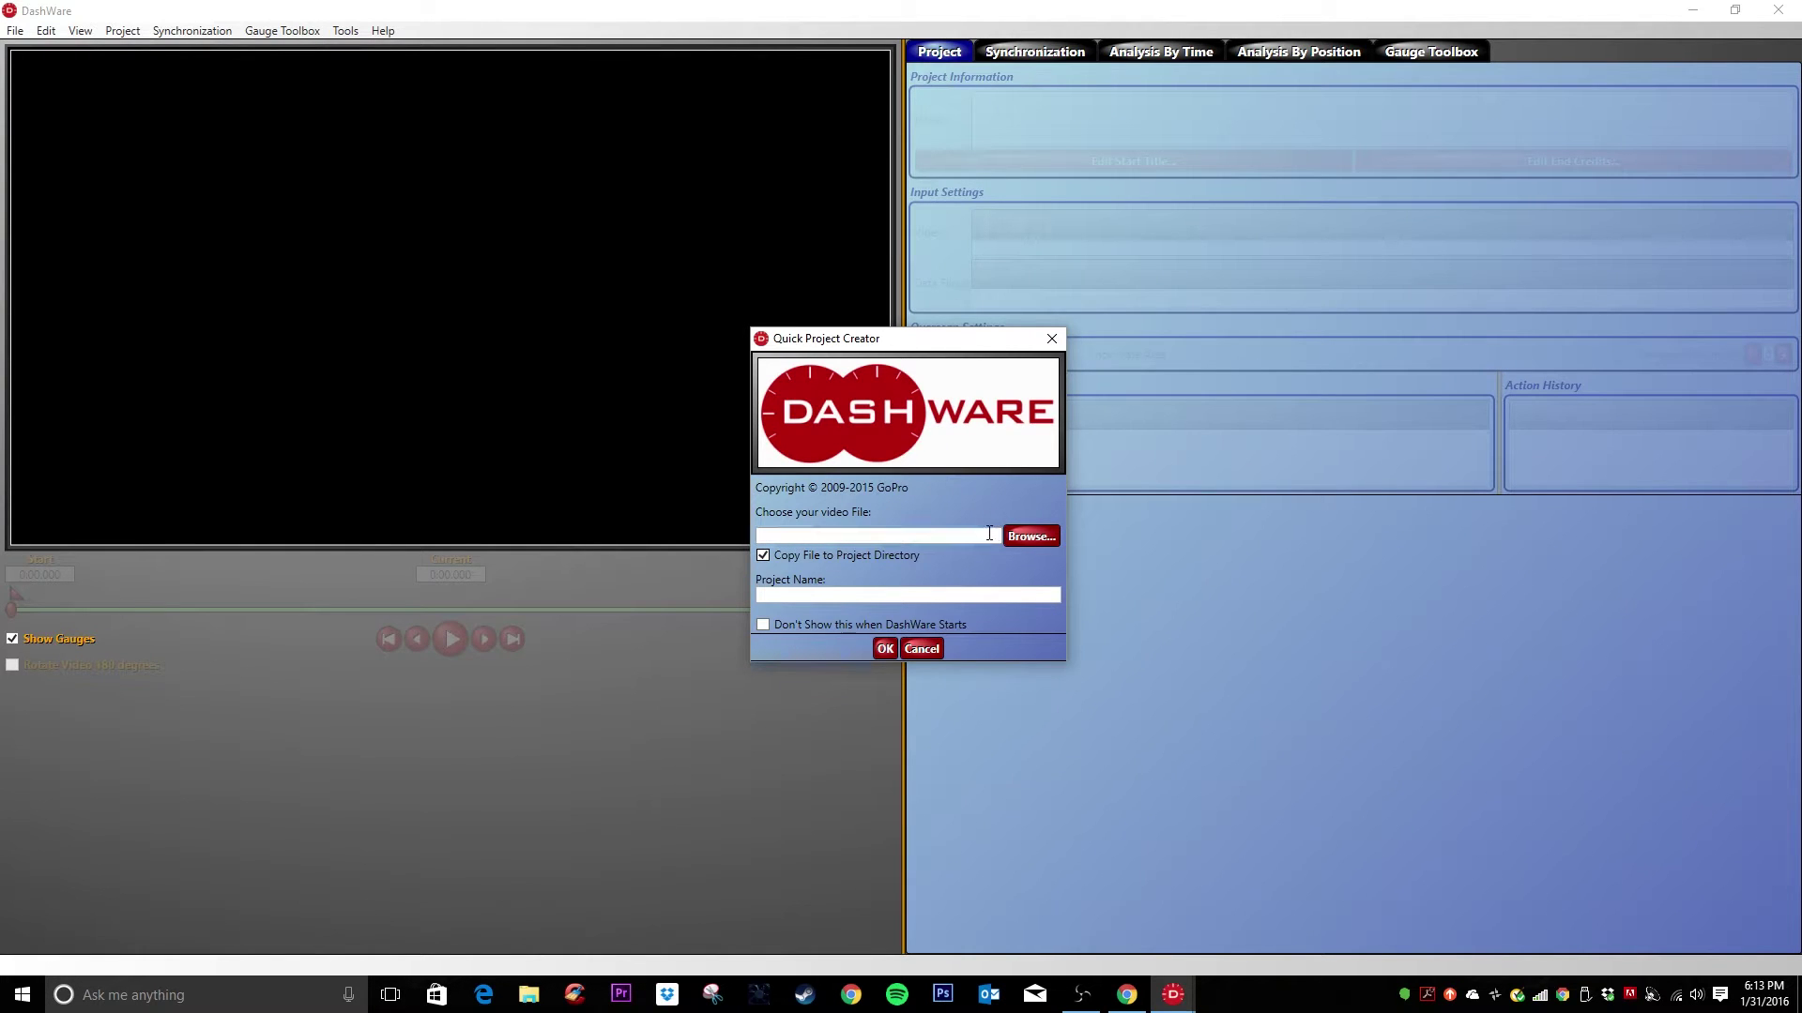
left_click(916, 649)
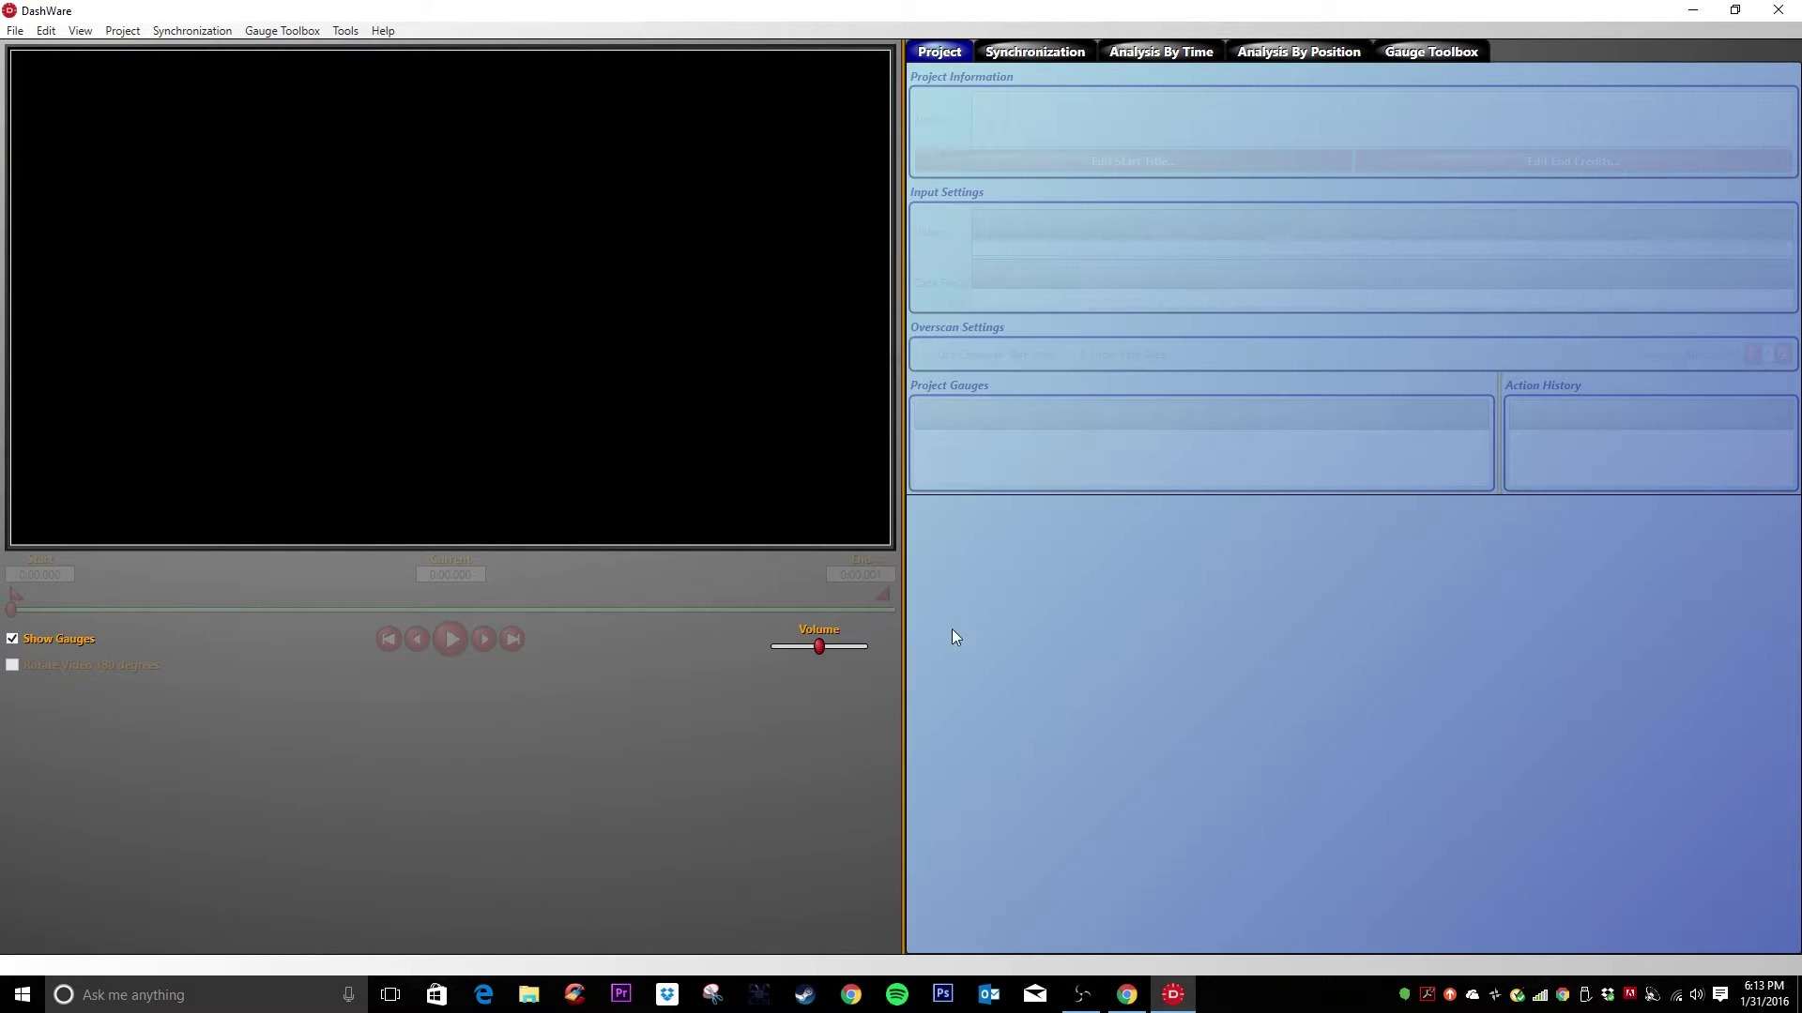
left_click(16, 28)
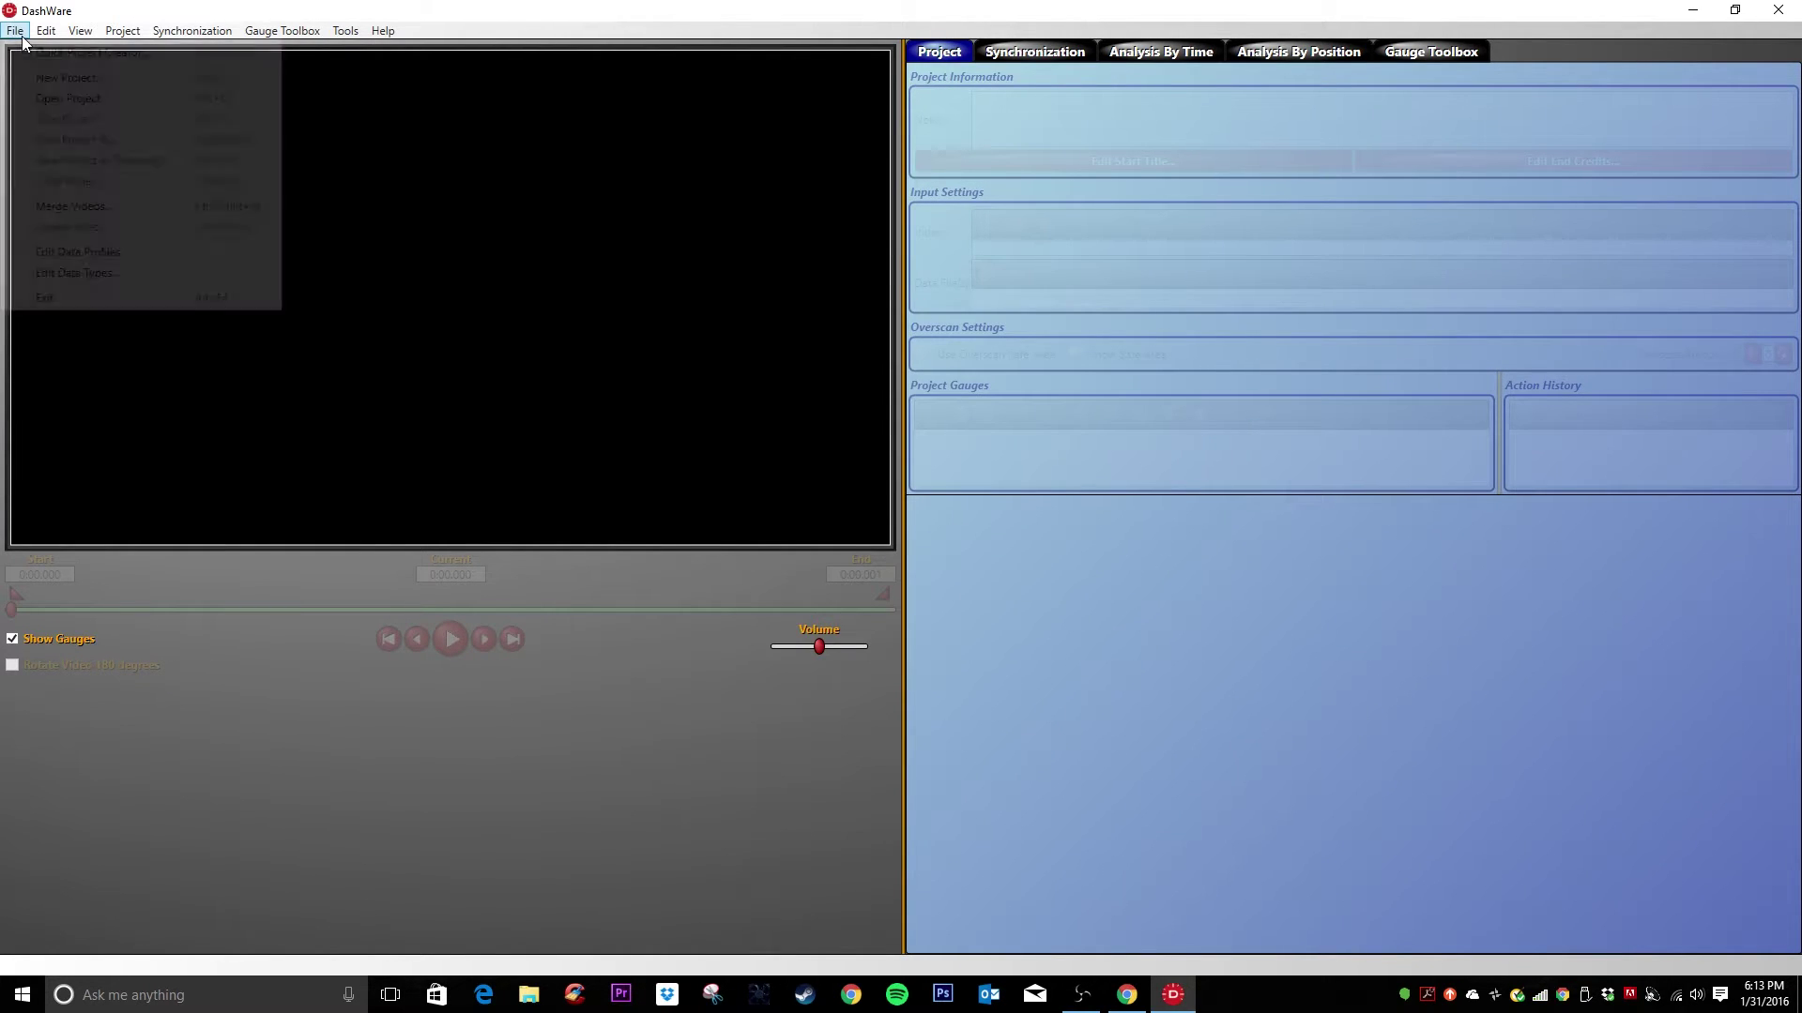
left_click(56, 75)
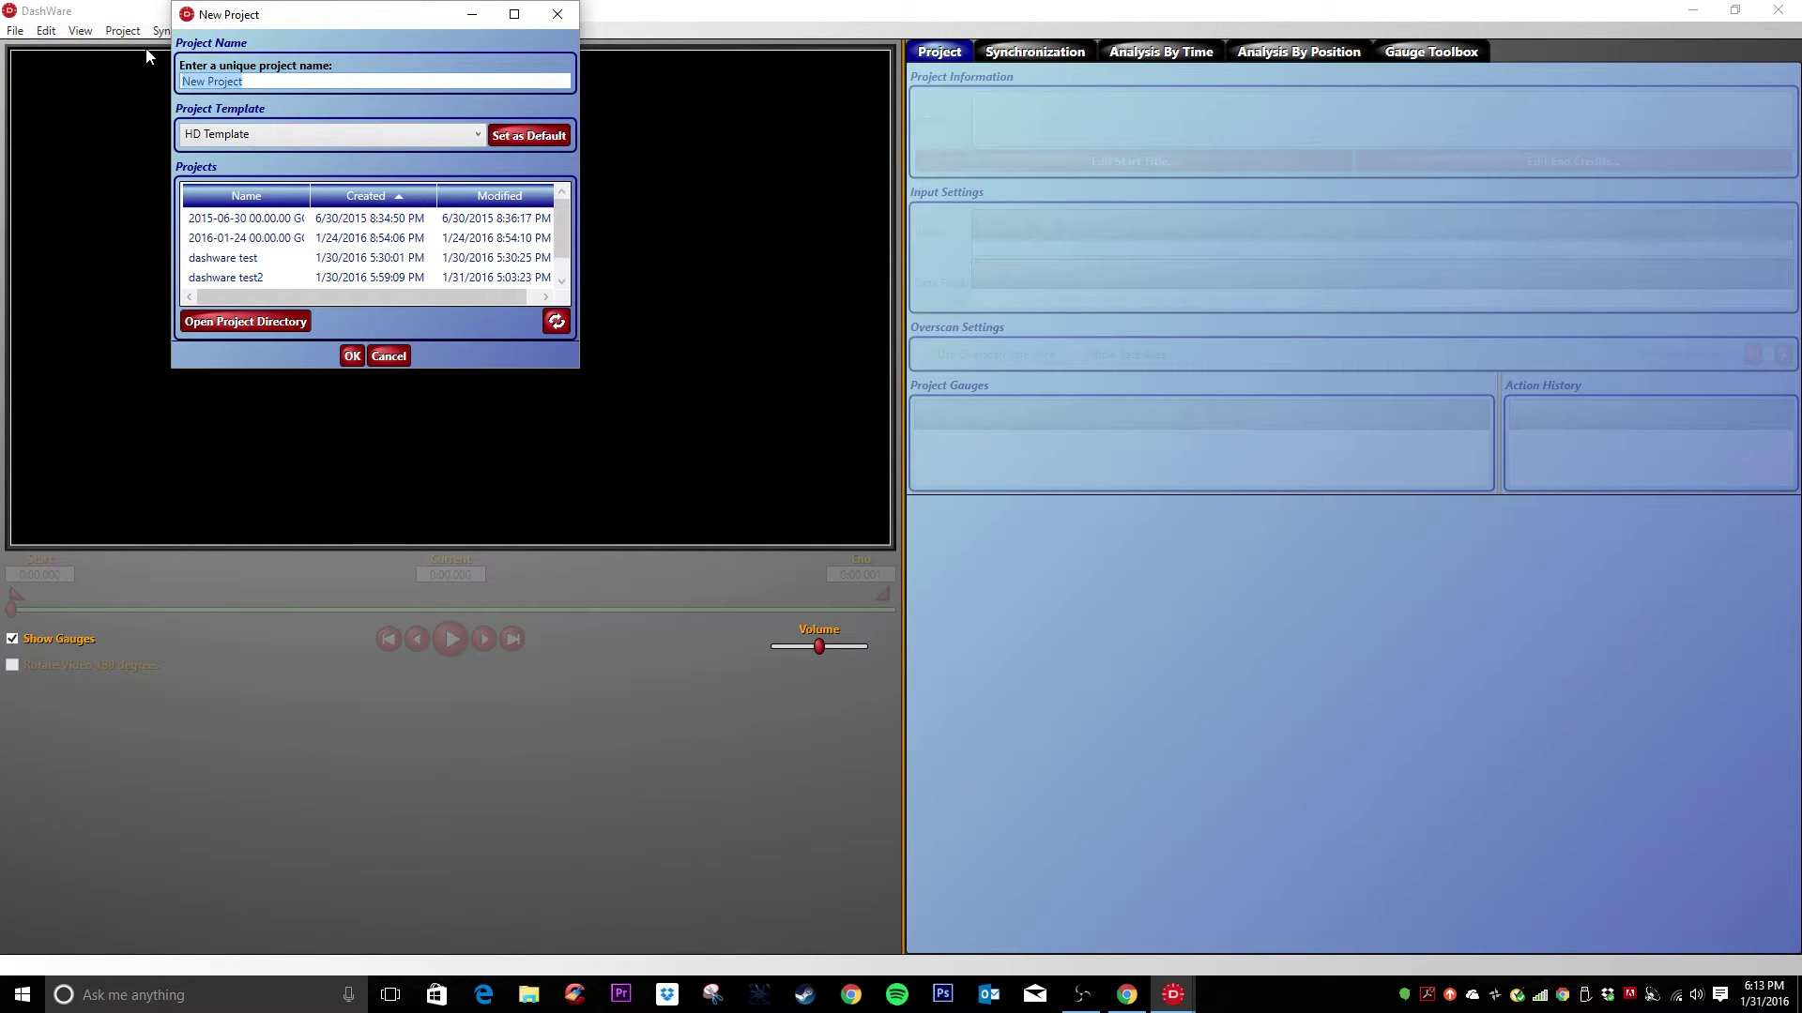
type("dashware view")
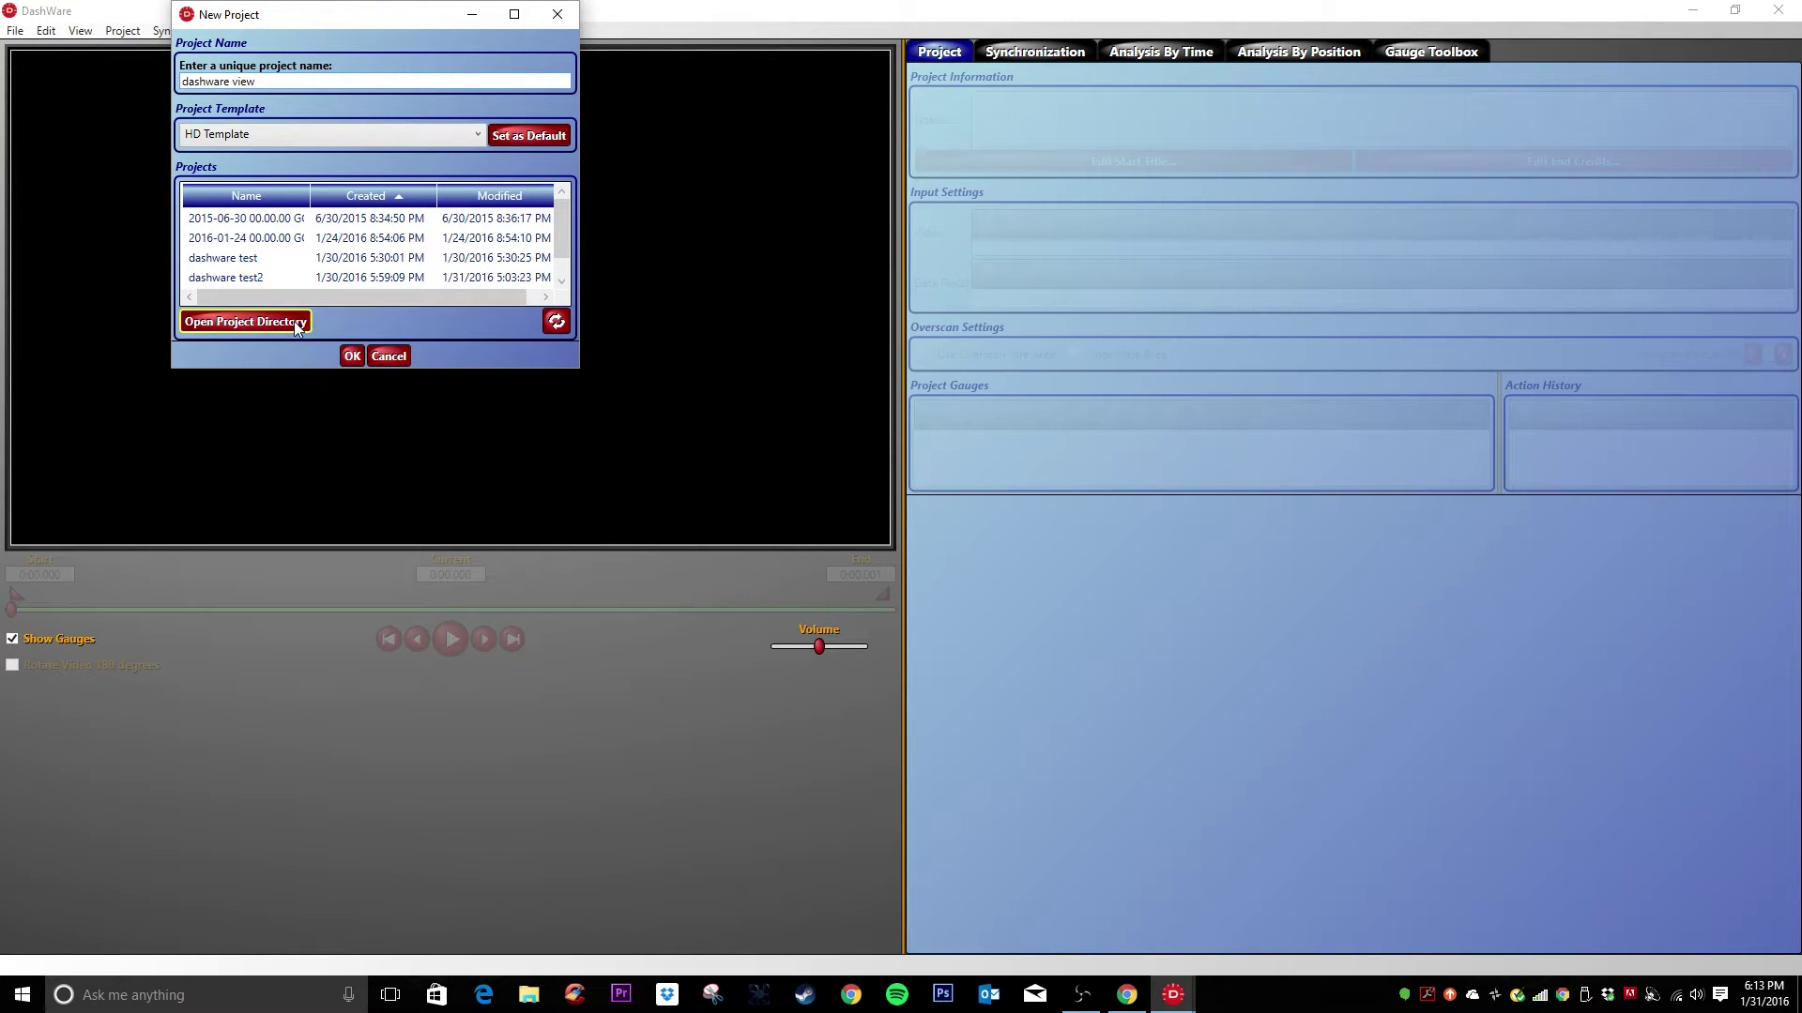
left_click(353, 358)
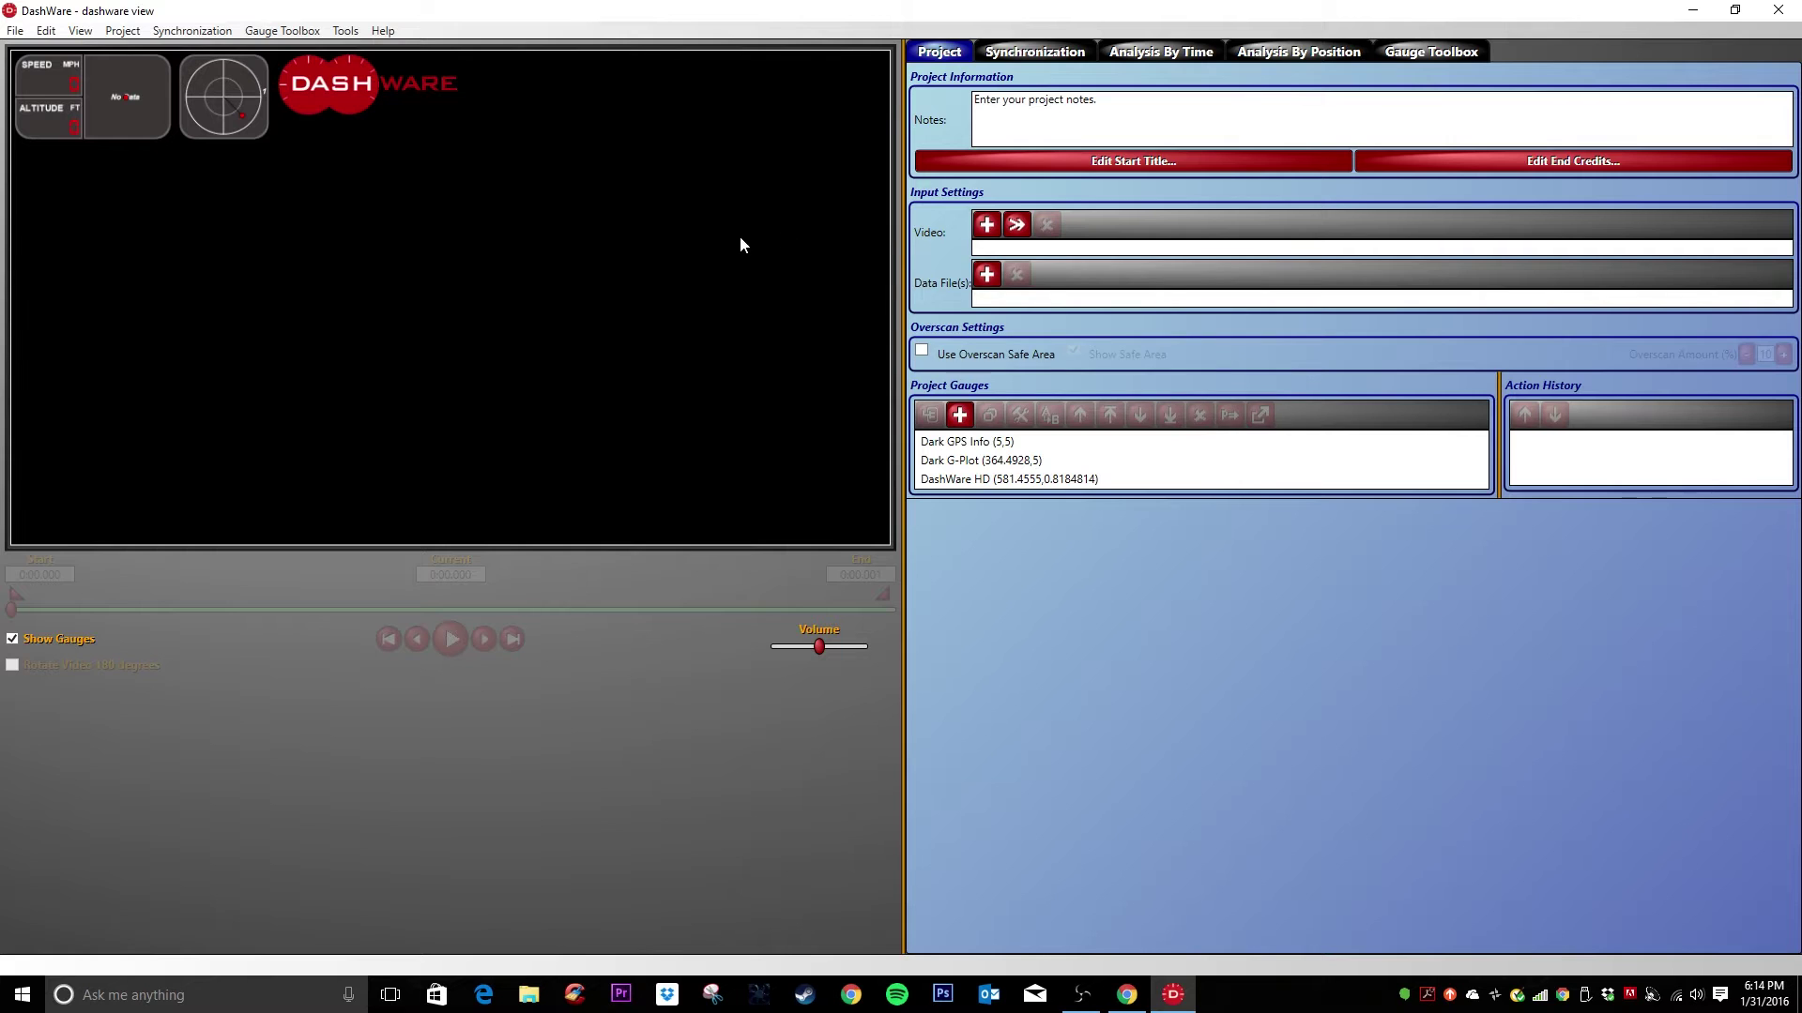
Load GOPR4143.MP4, a 3:13.500 clip, as the project video
left_click(987, 226)
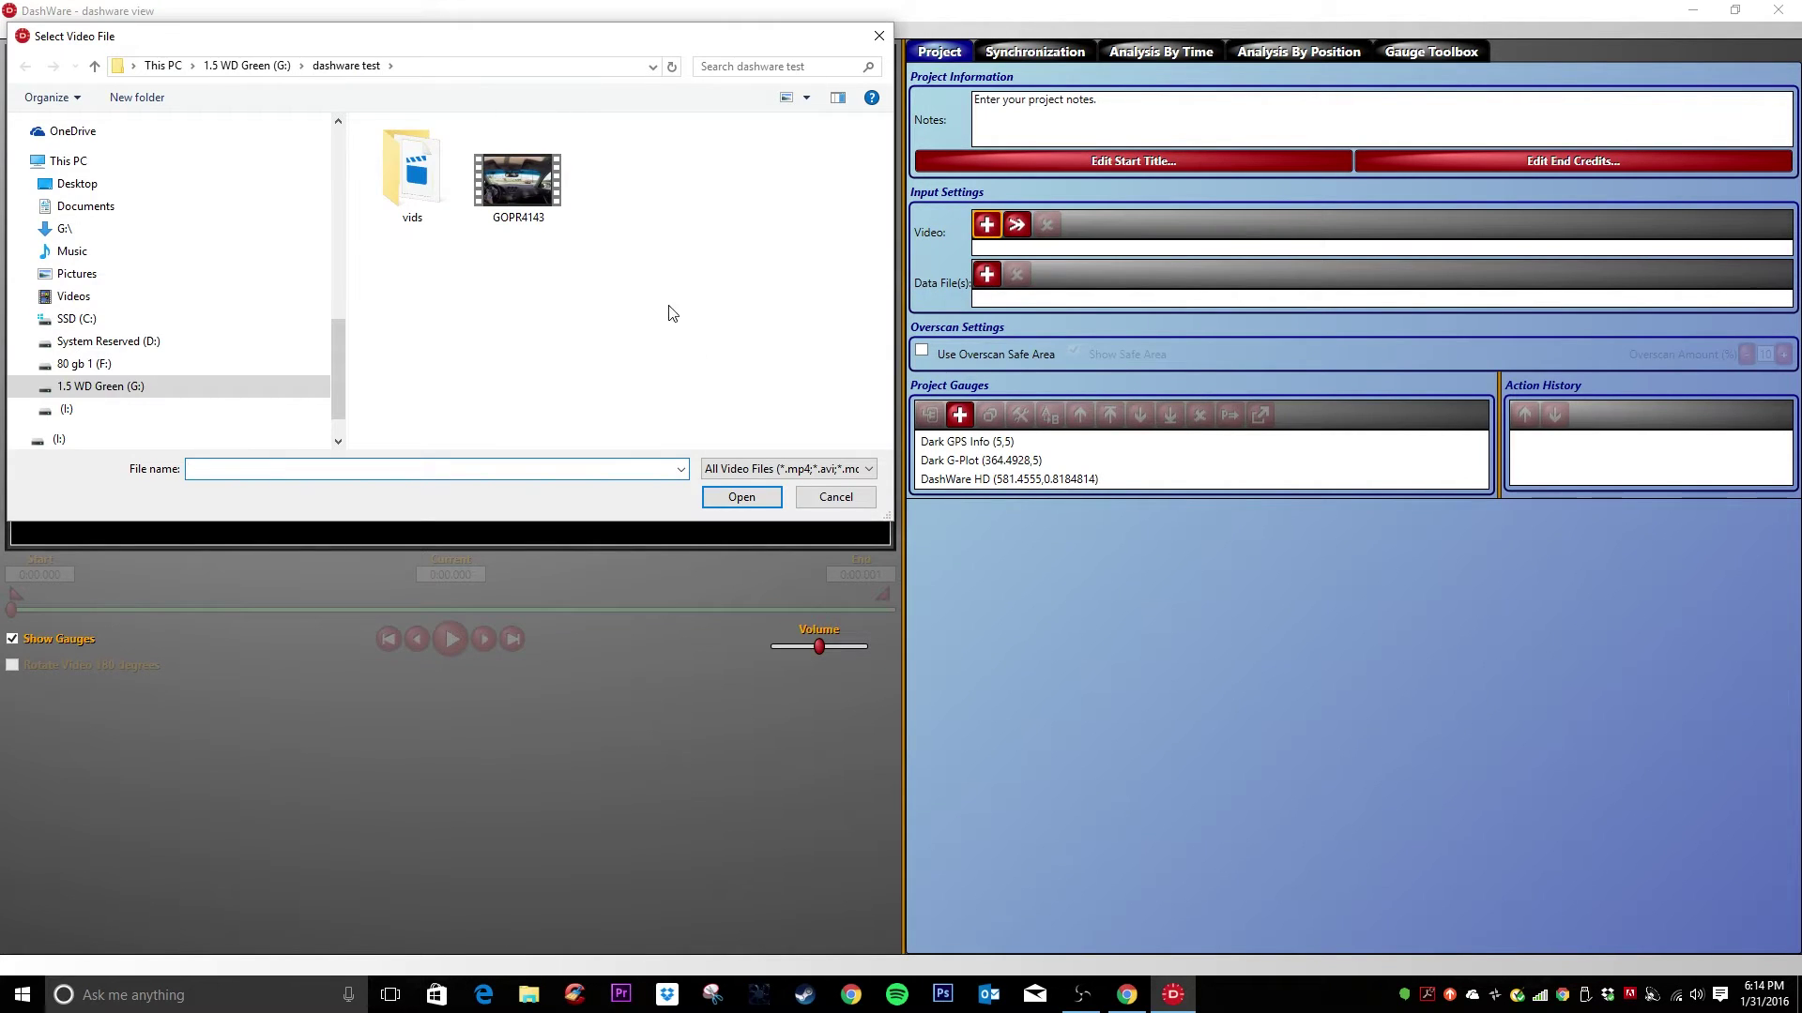
left_click(528, 208)
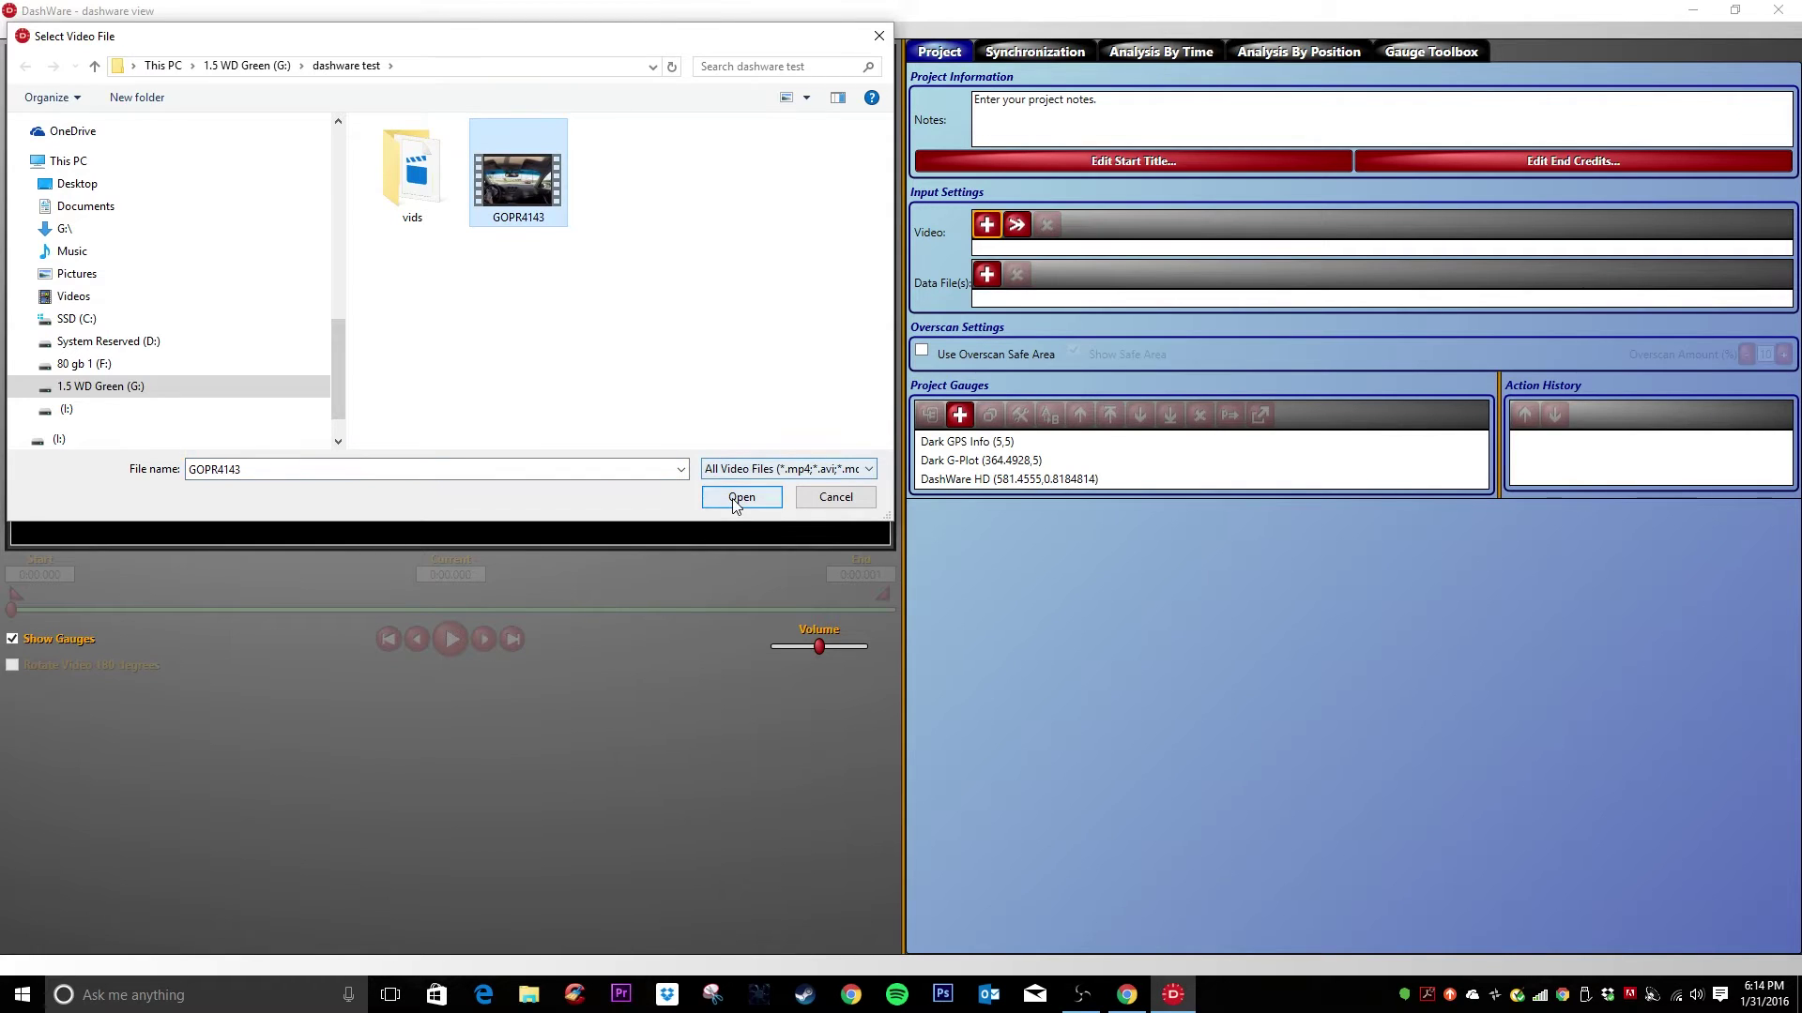
left_click(737, 499)
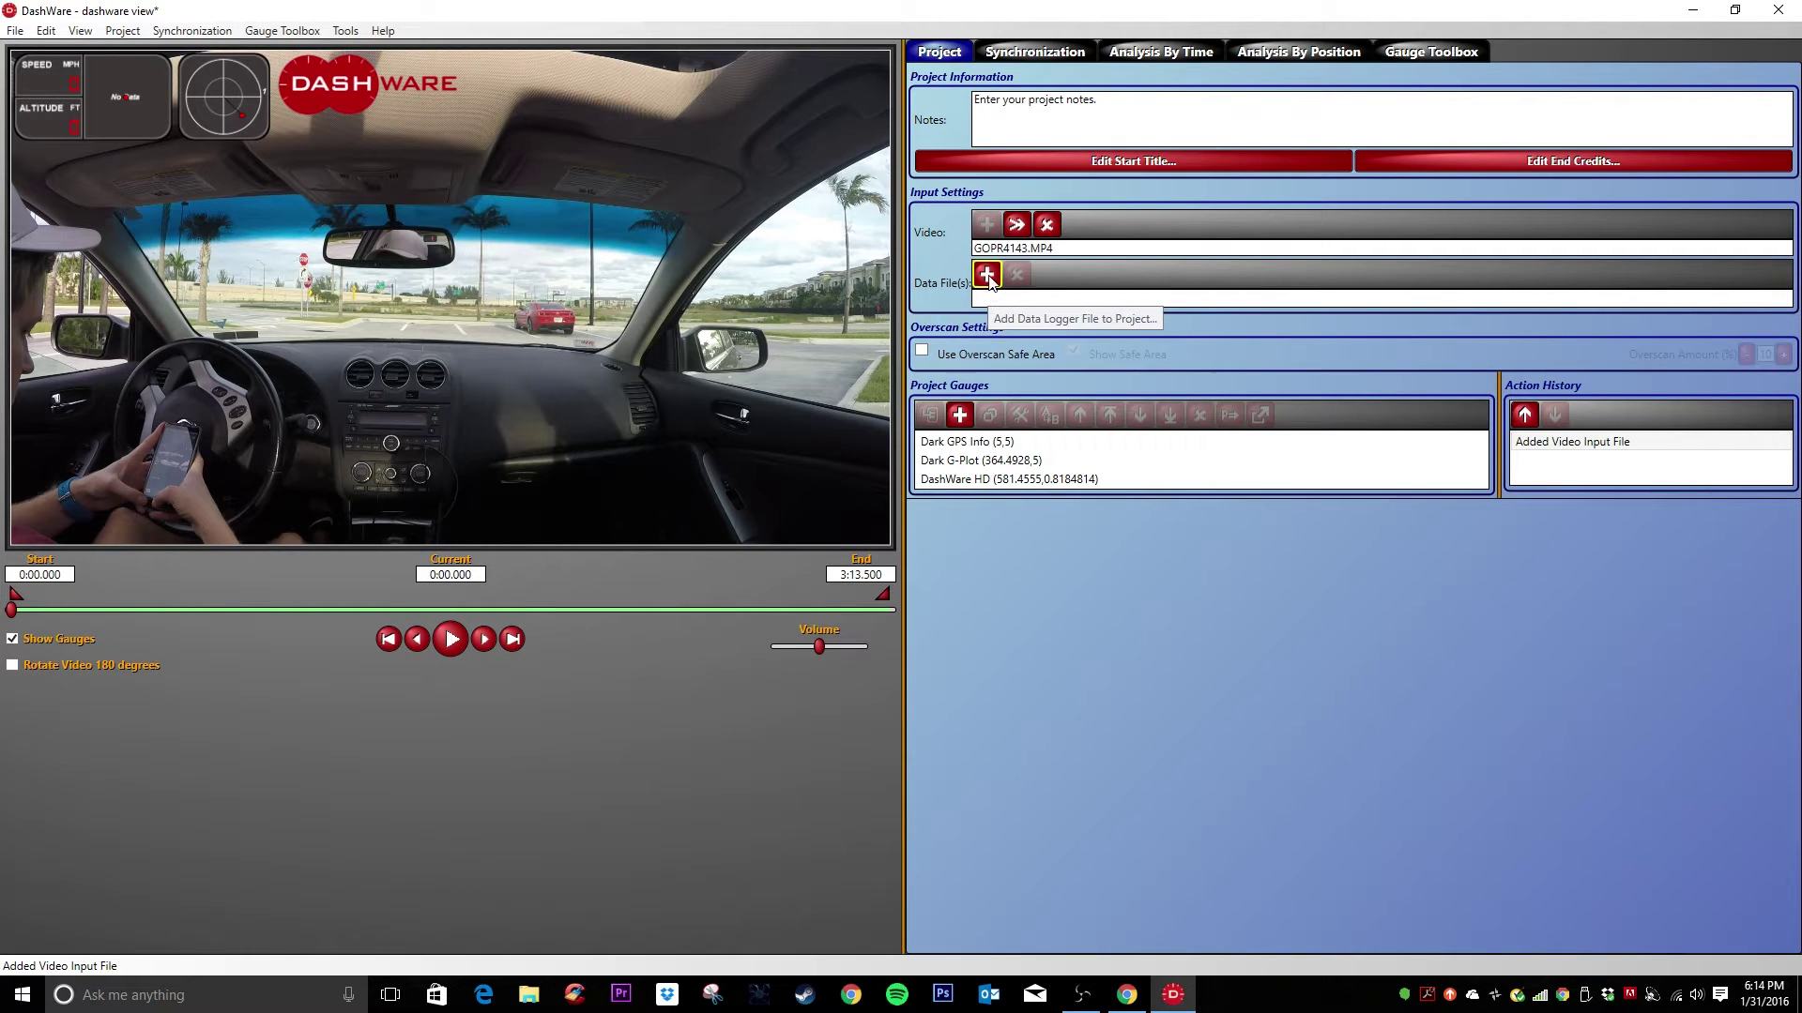
left_click(987, 276)
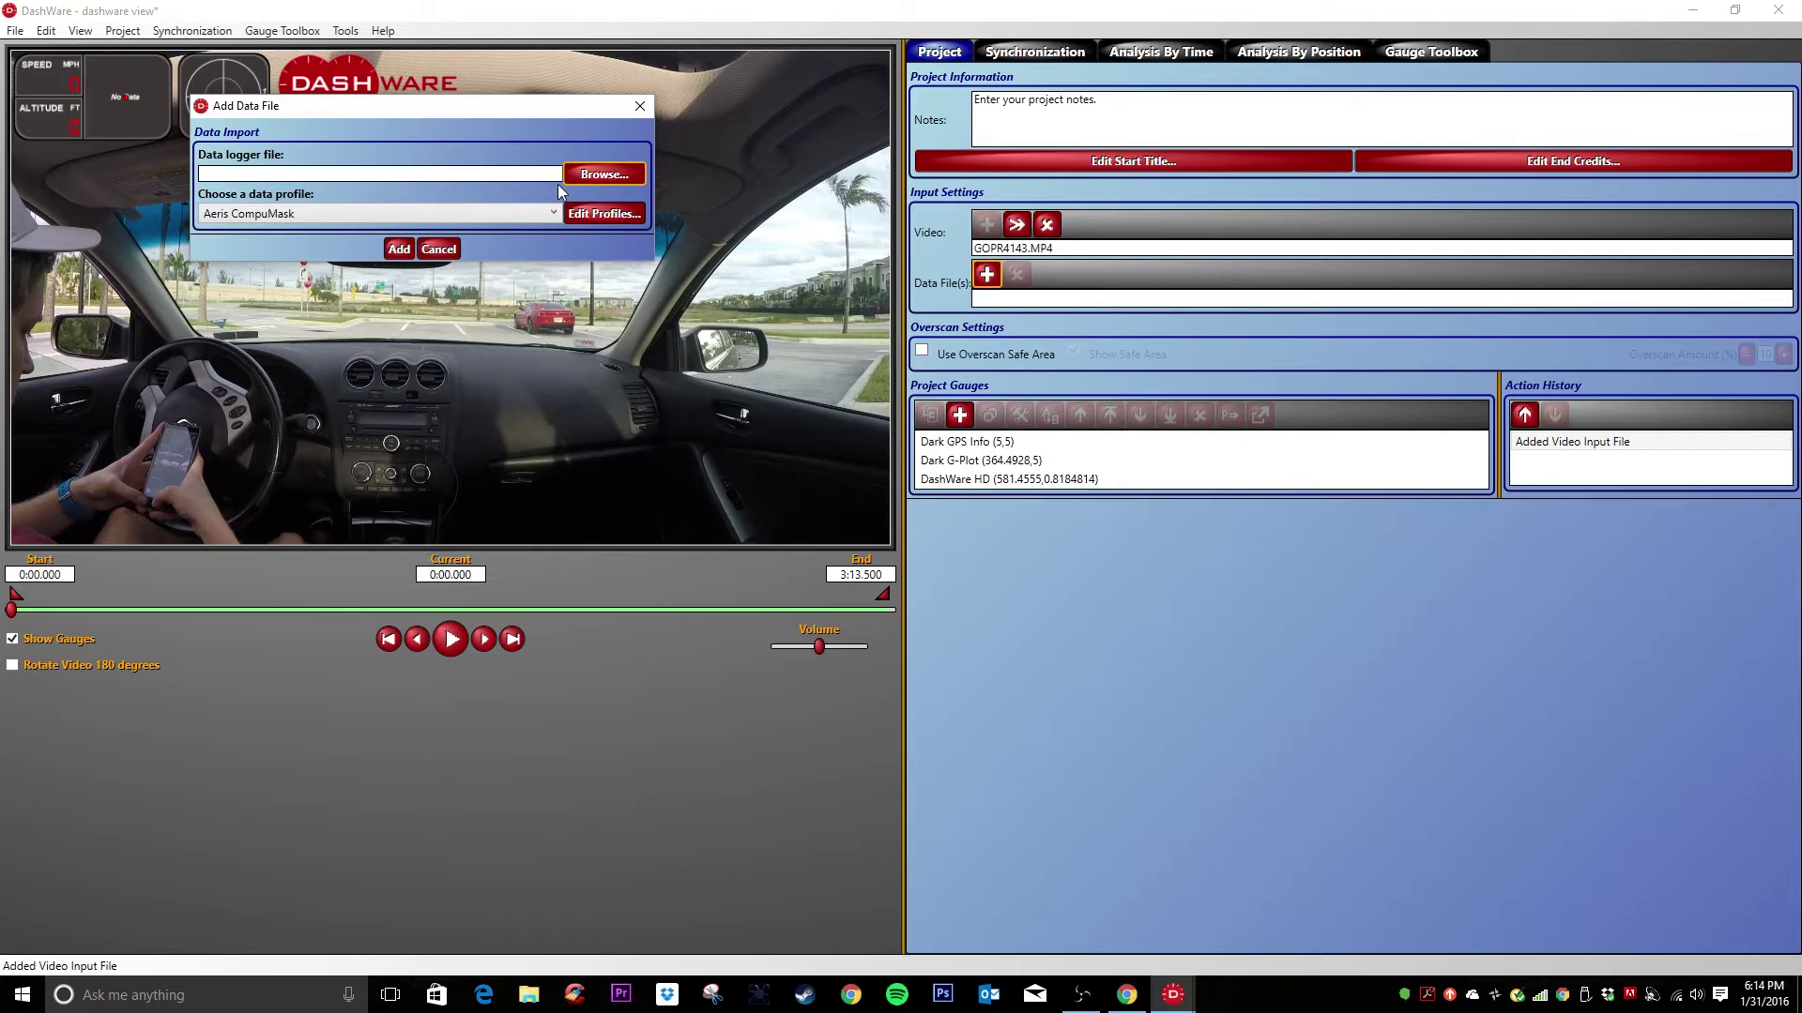
left_click(597, 173)
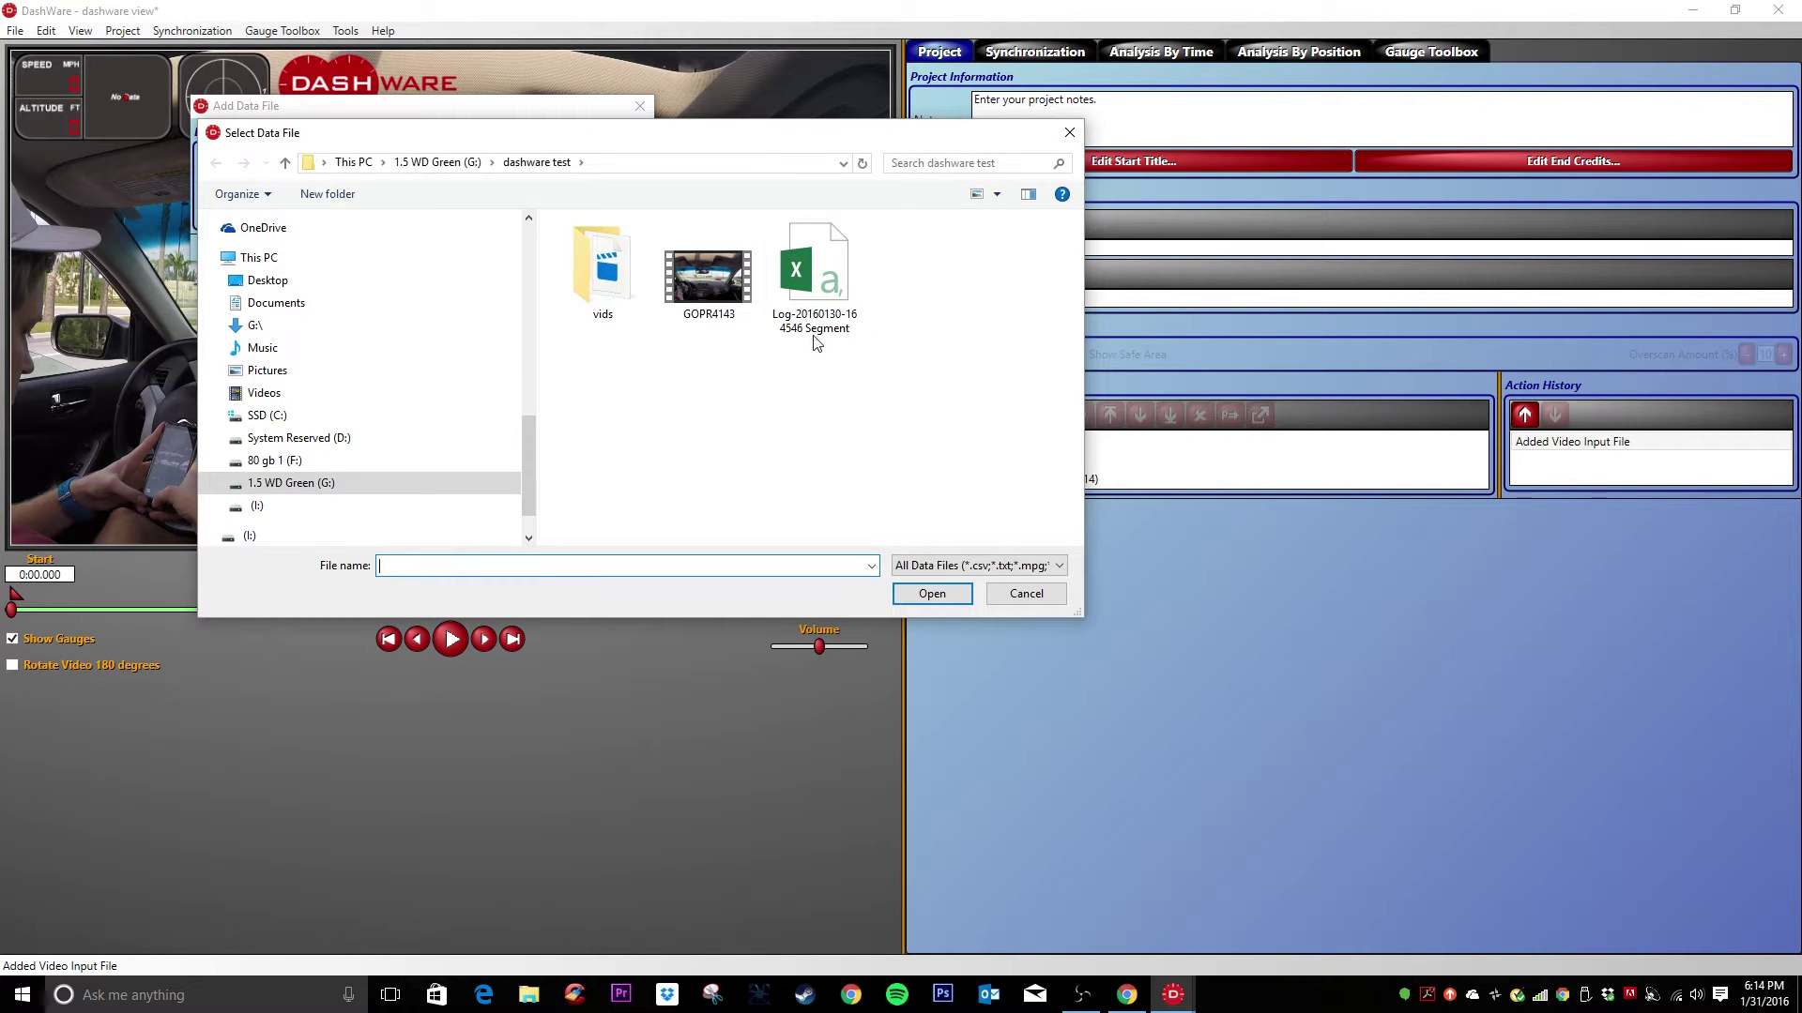
left_click(820, 280)
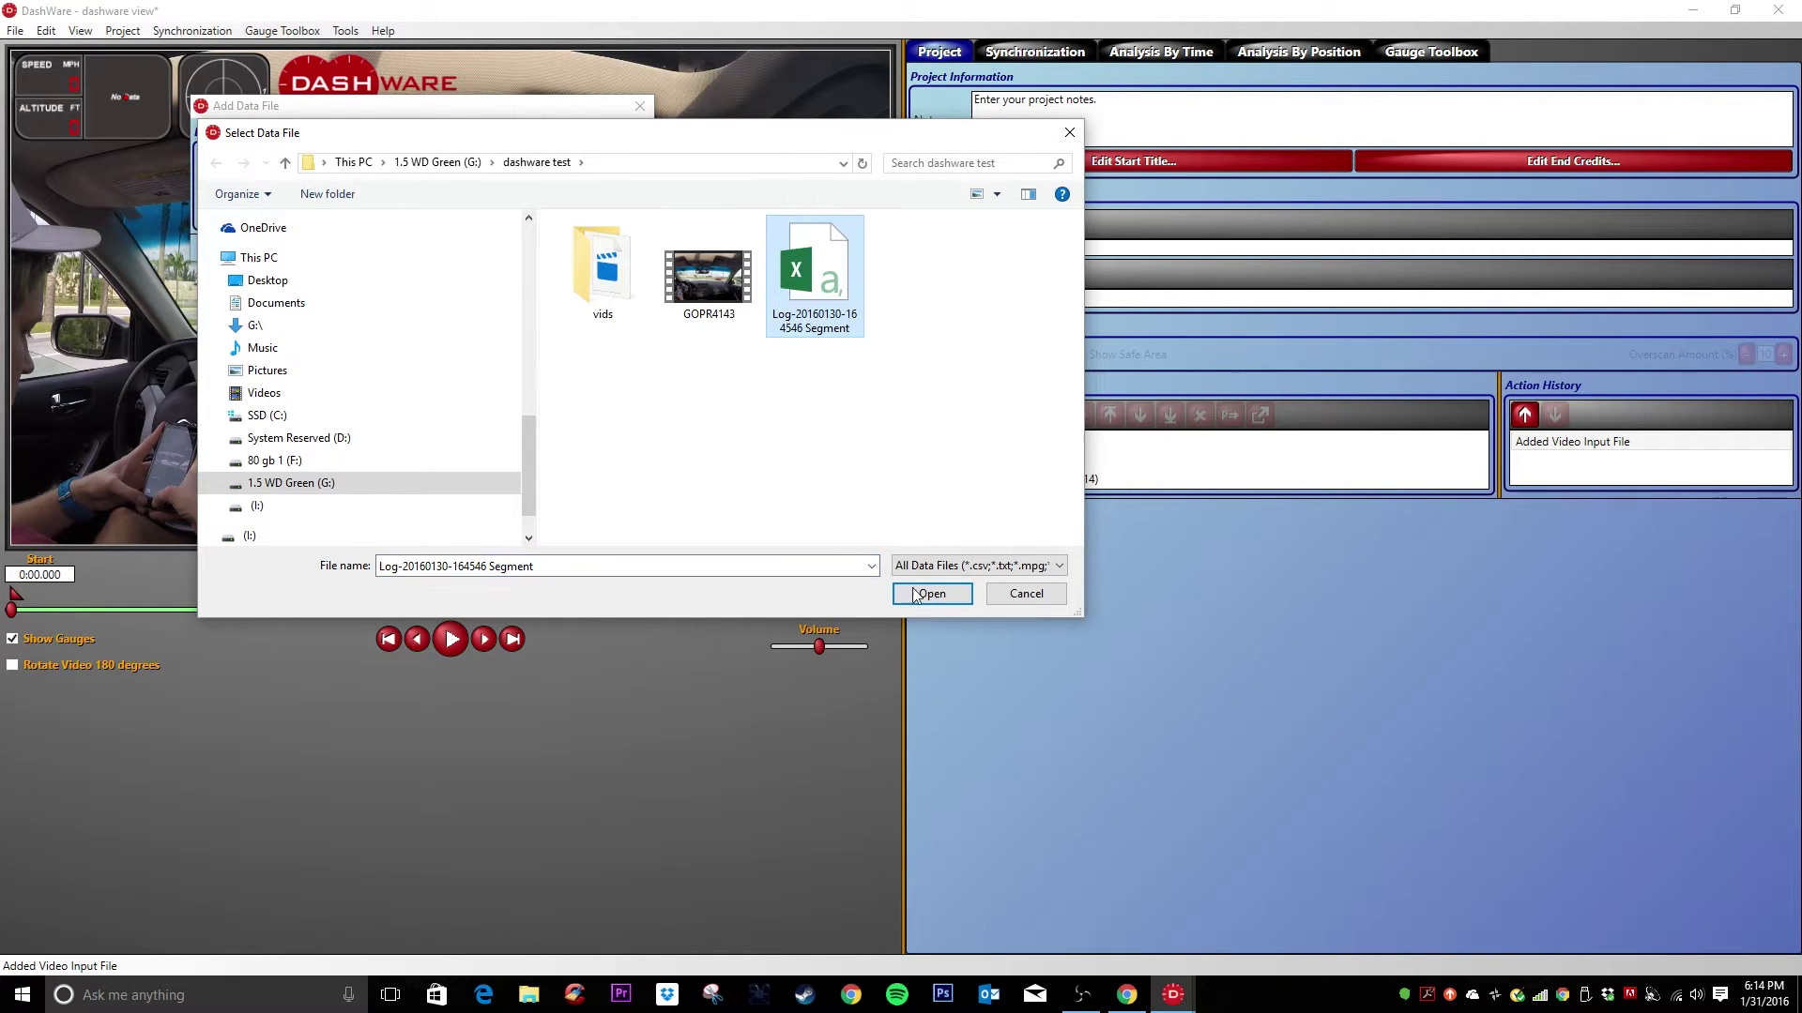
left_click(932, 593)
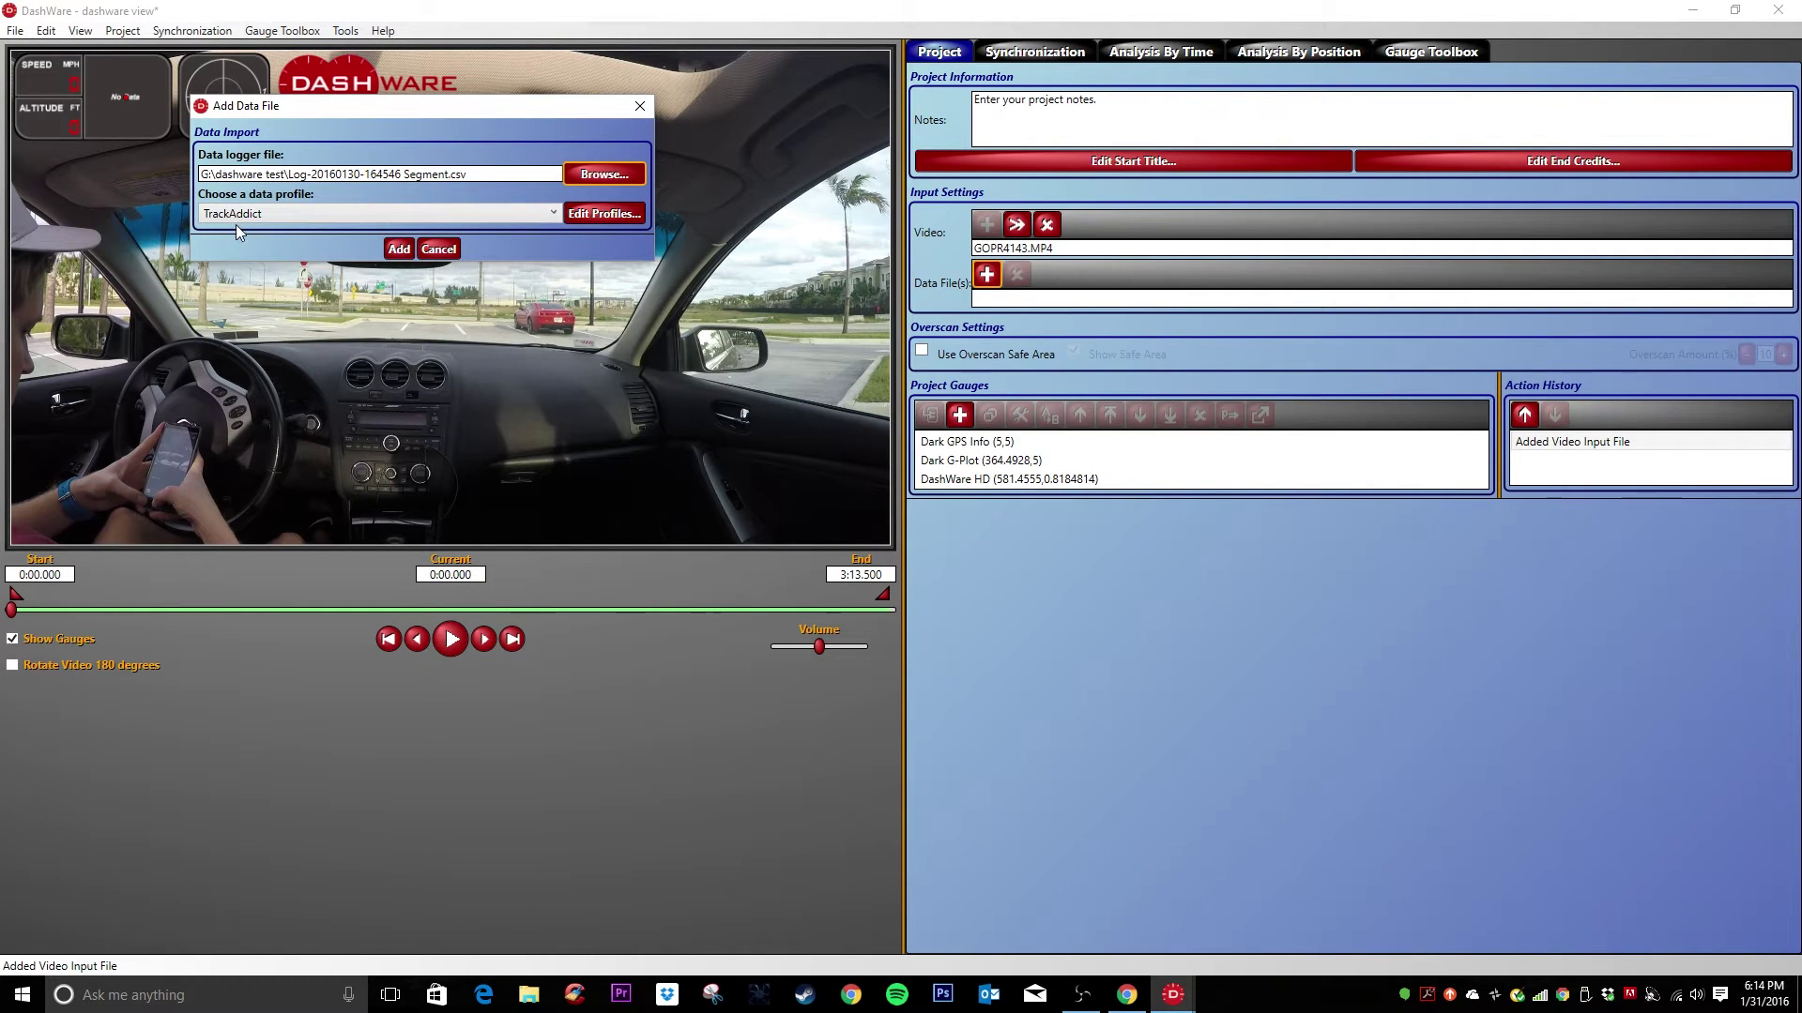
left_click(398, 249)
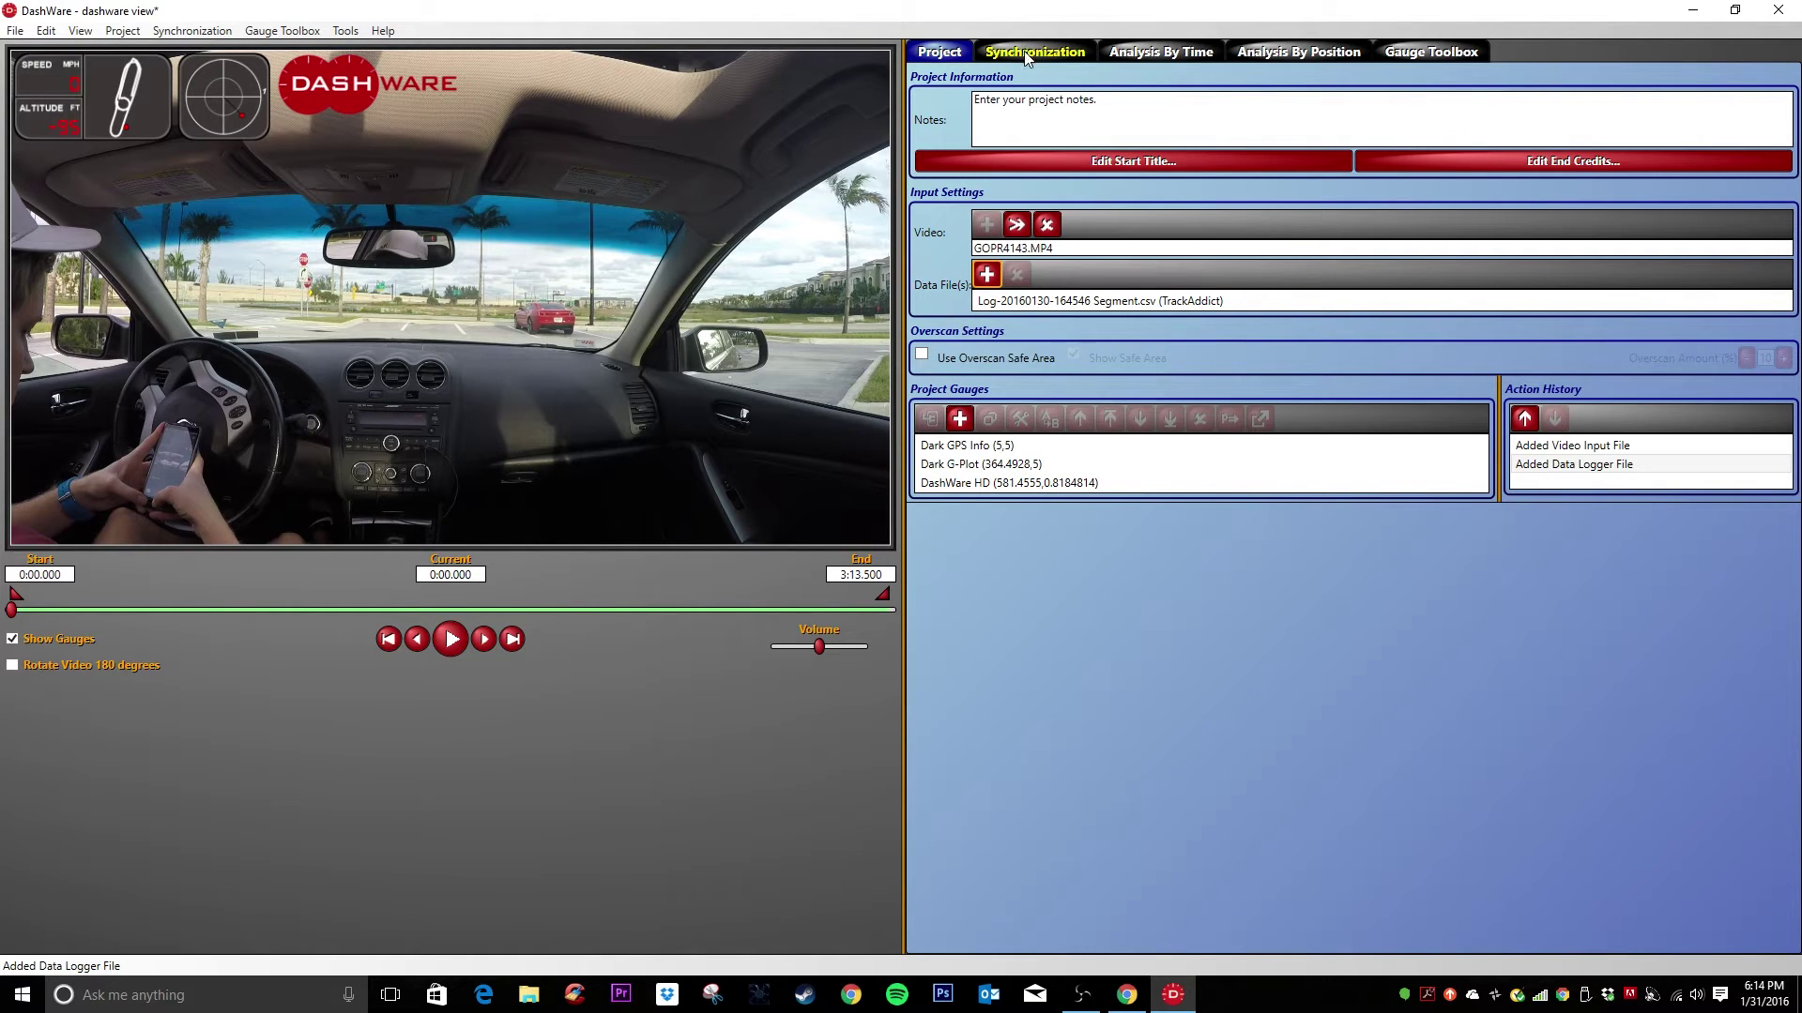
left_click(450, 639)
mouse_move(16, 611)
left_mouse_down()
mouse_move(131, 613)
mouse_move(13, 614)
left_mouse_up()
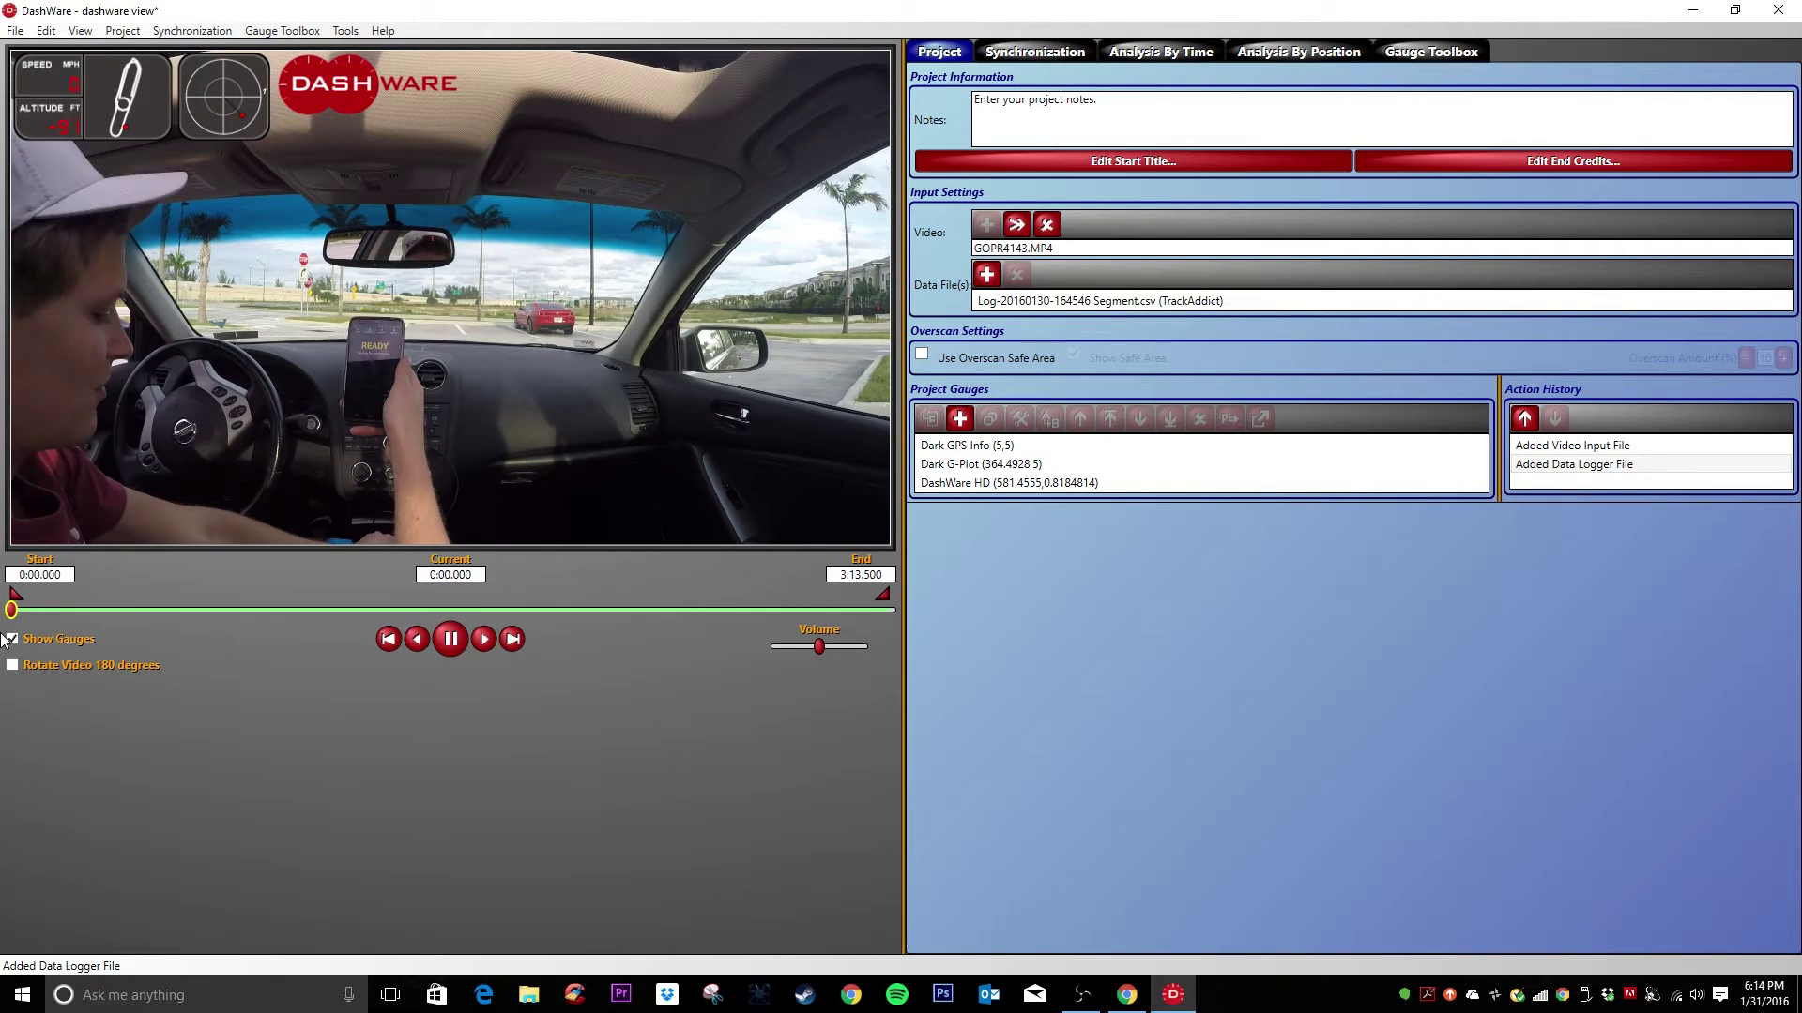
left_click(450, 639)
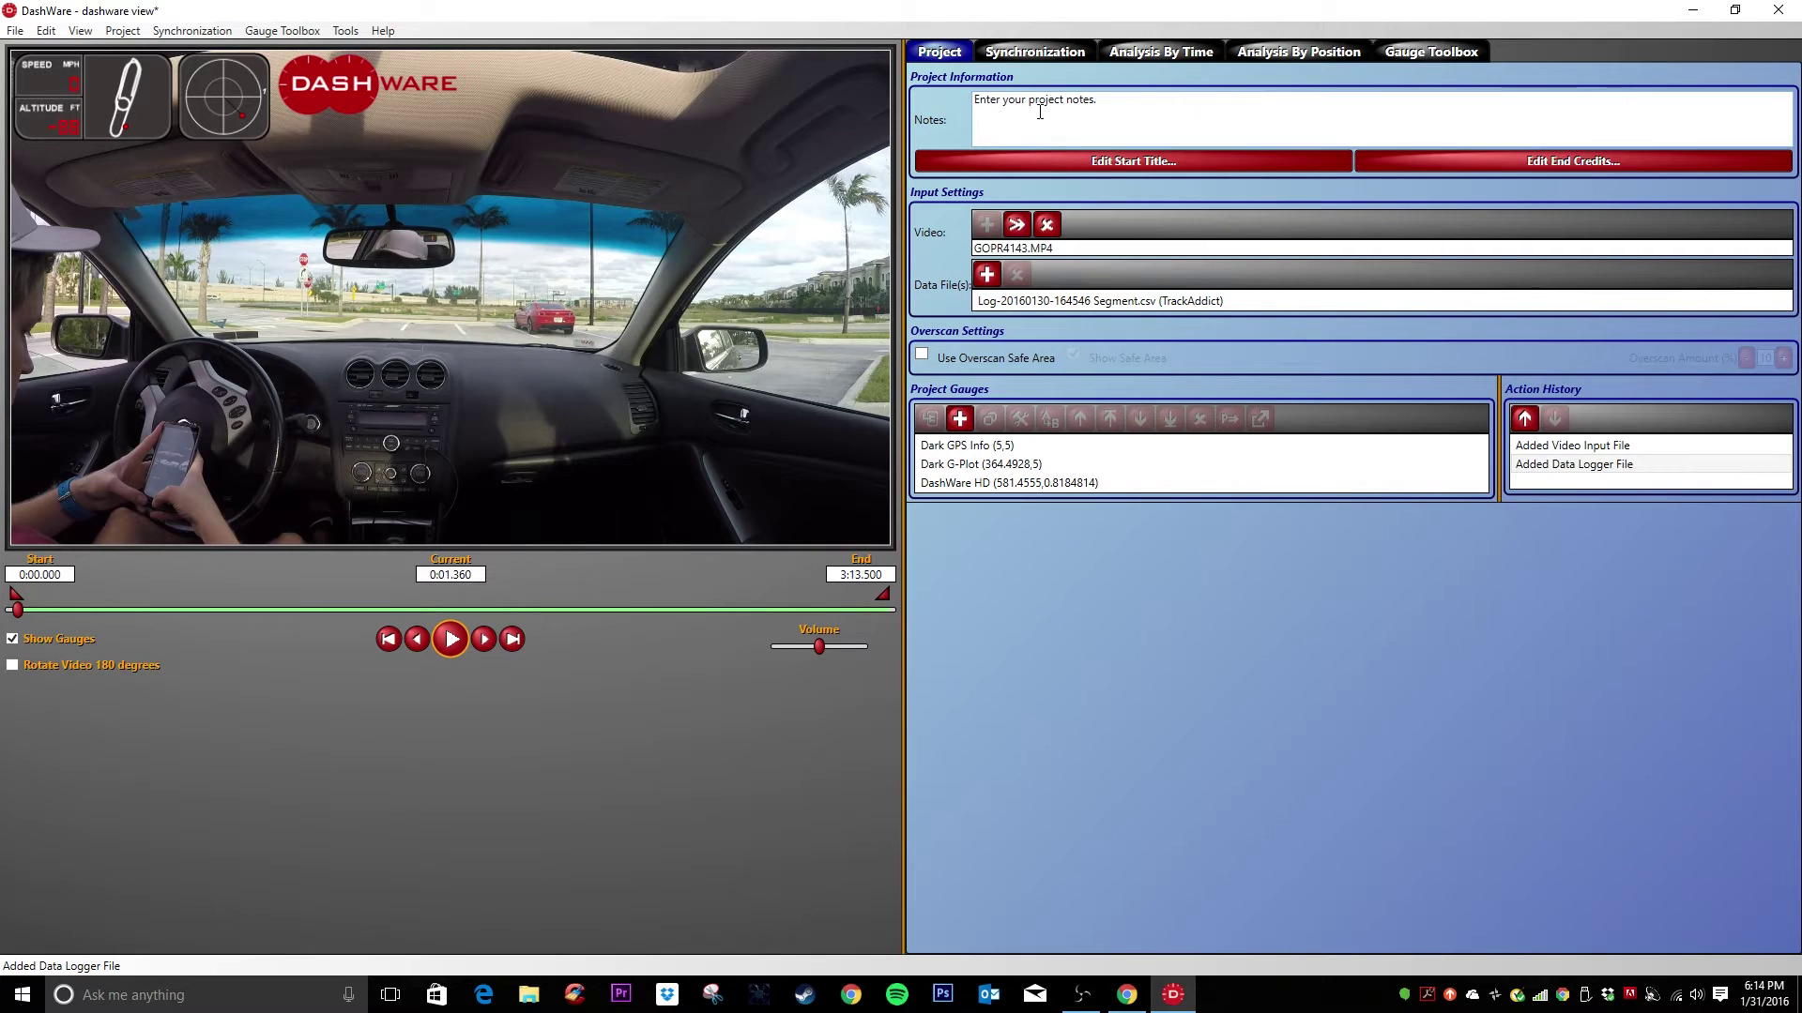
Unlink data from video, rewind both, and play the data to about 0:14.325
left_click(1035, 52)
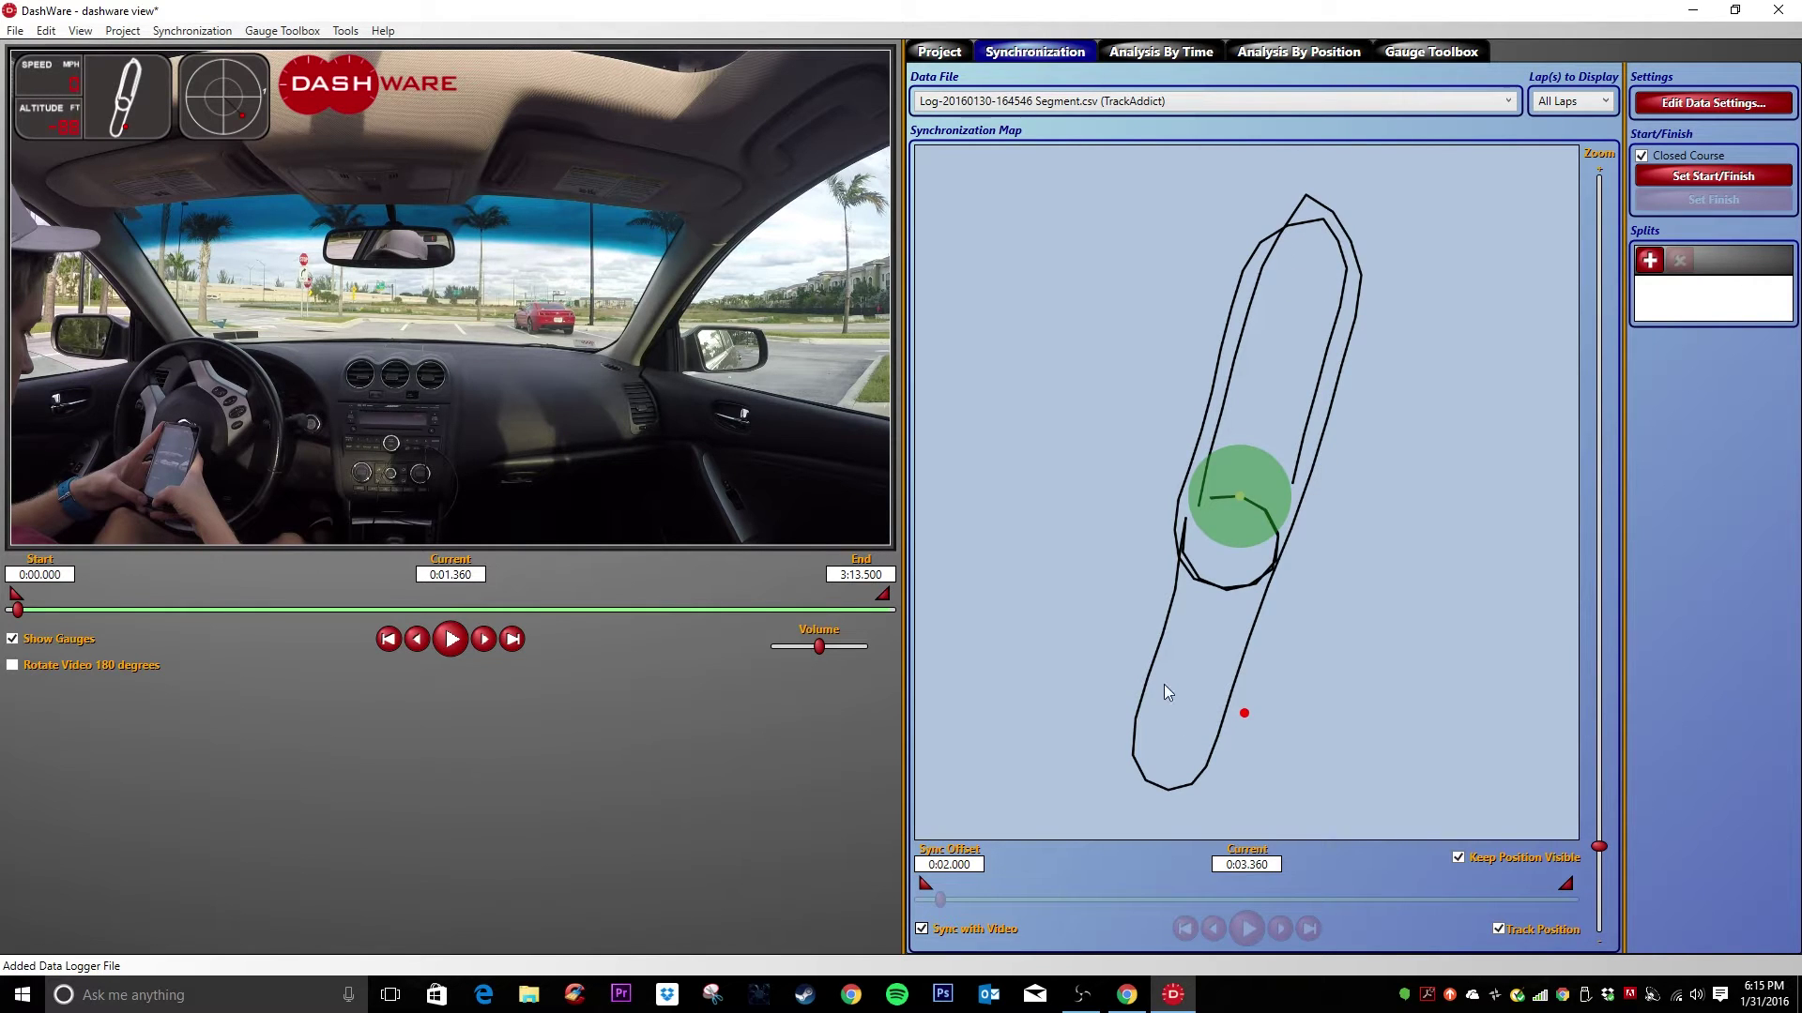
left_click(922, 929)
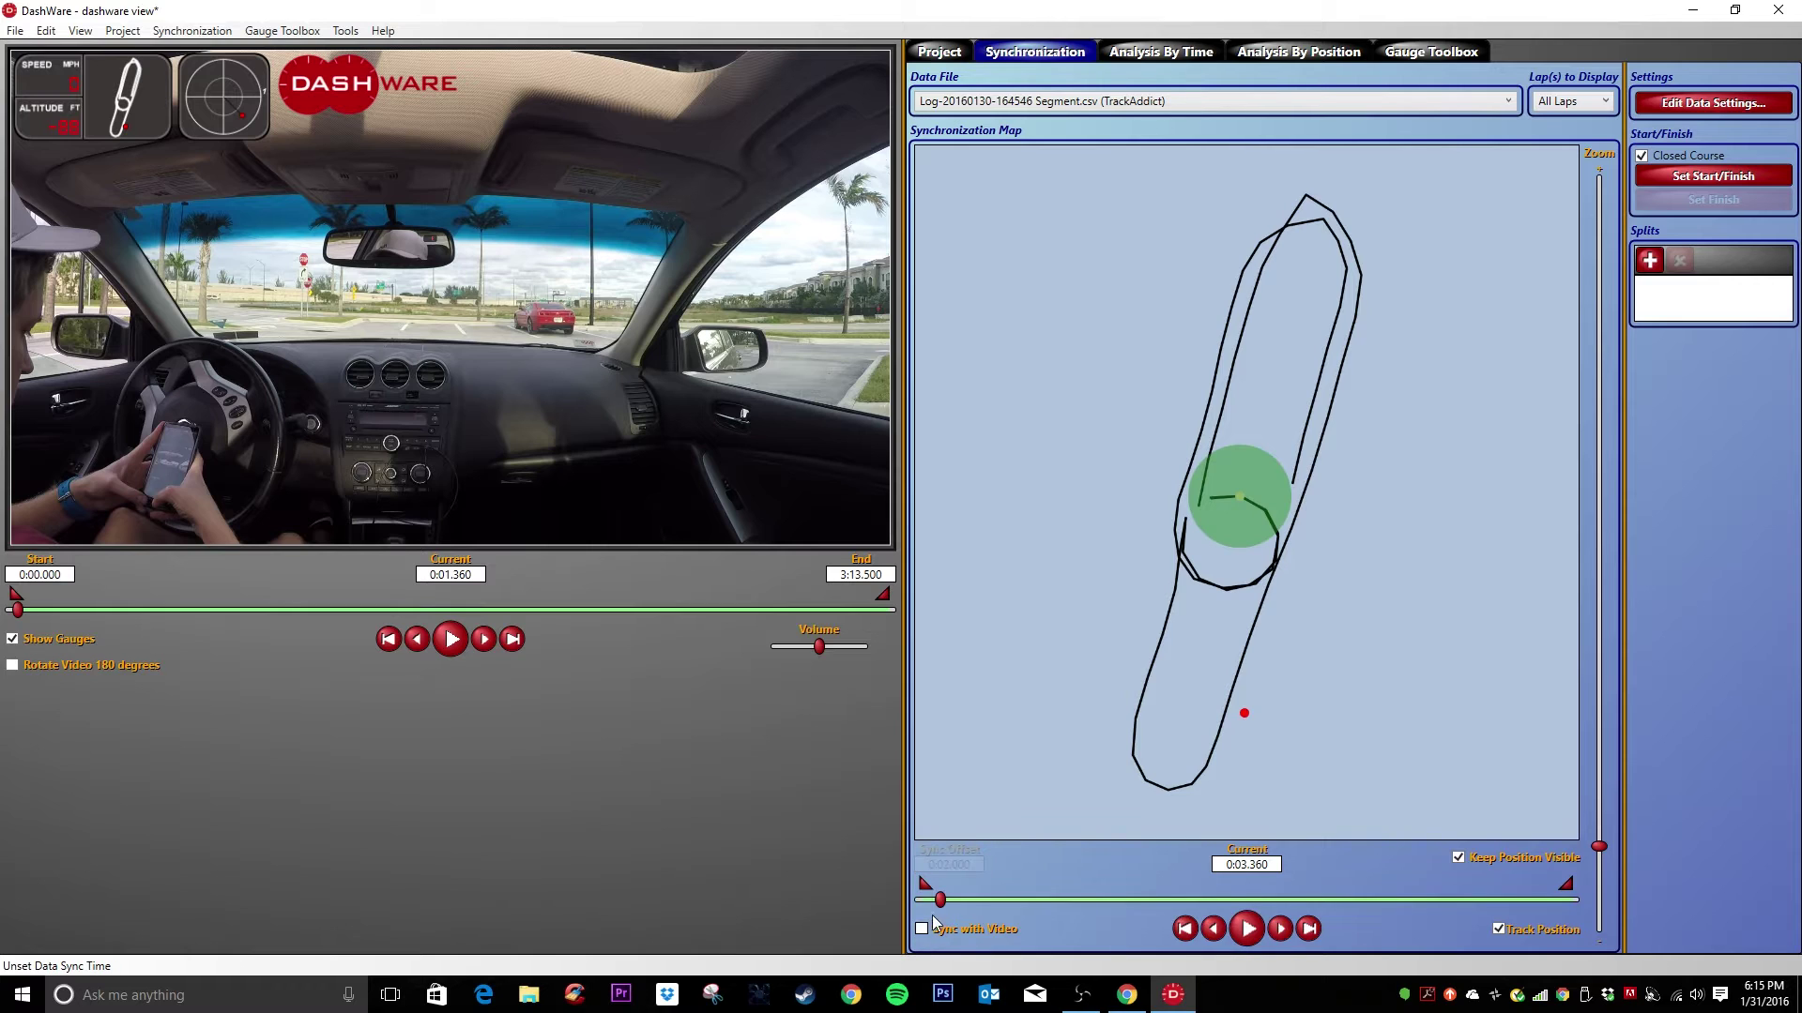
left_click_drag(940, 901, 921, 901)
left_click_drag(18, 609, 5, 612)
left_click(451, 646)
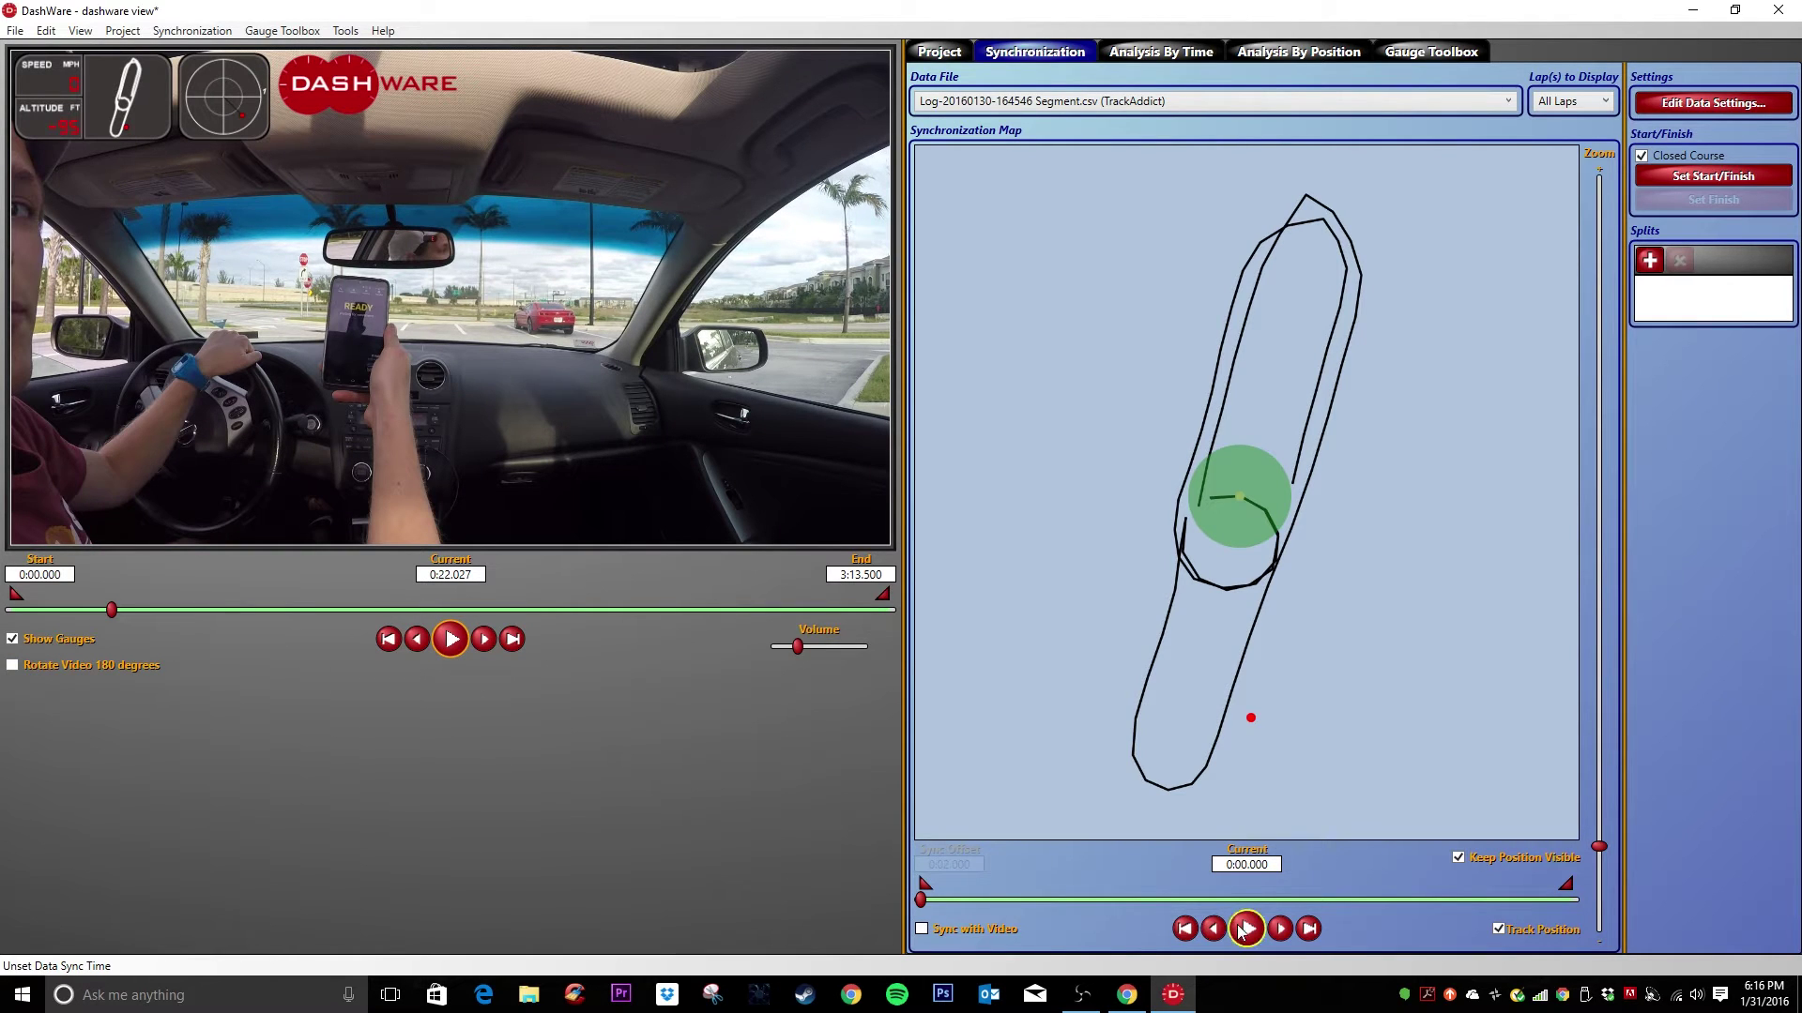
left_click(1246, 929)
left_click(1247, 929)
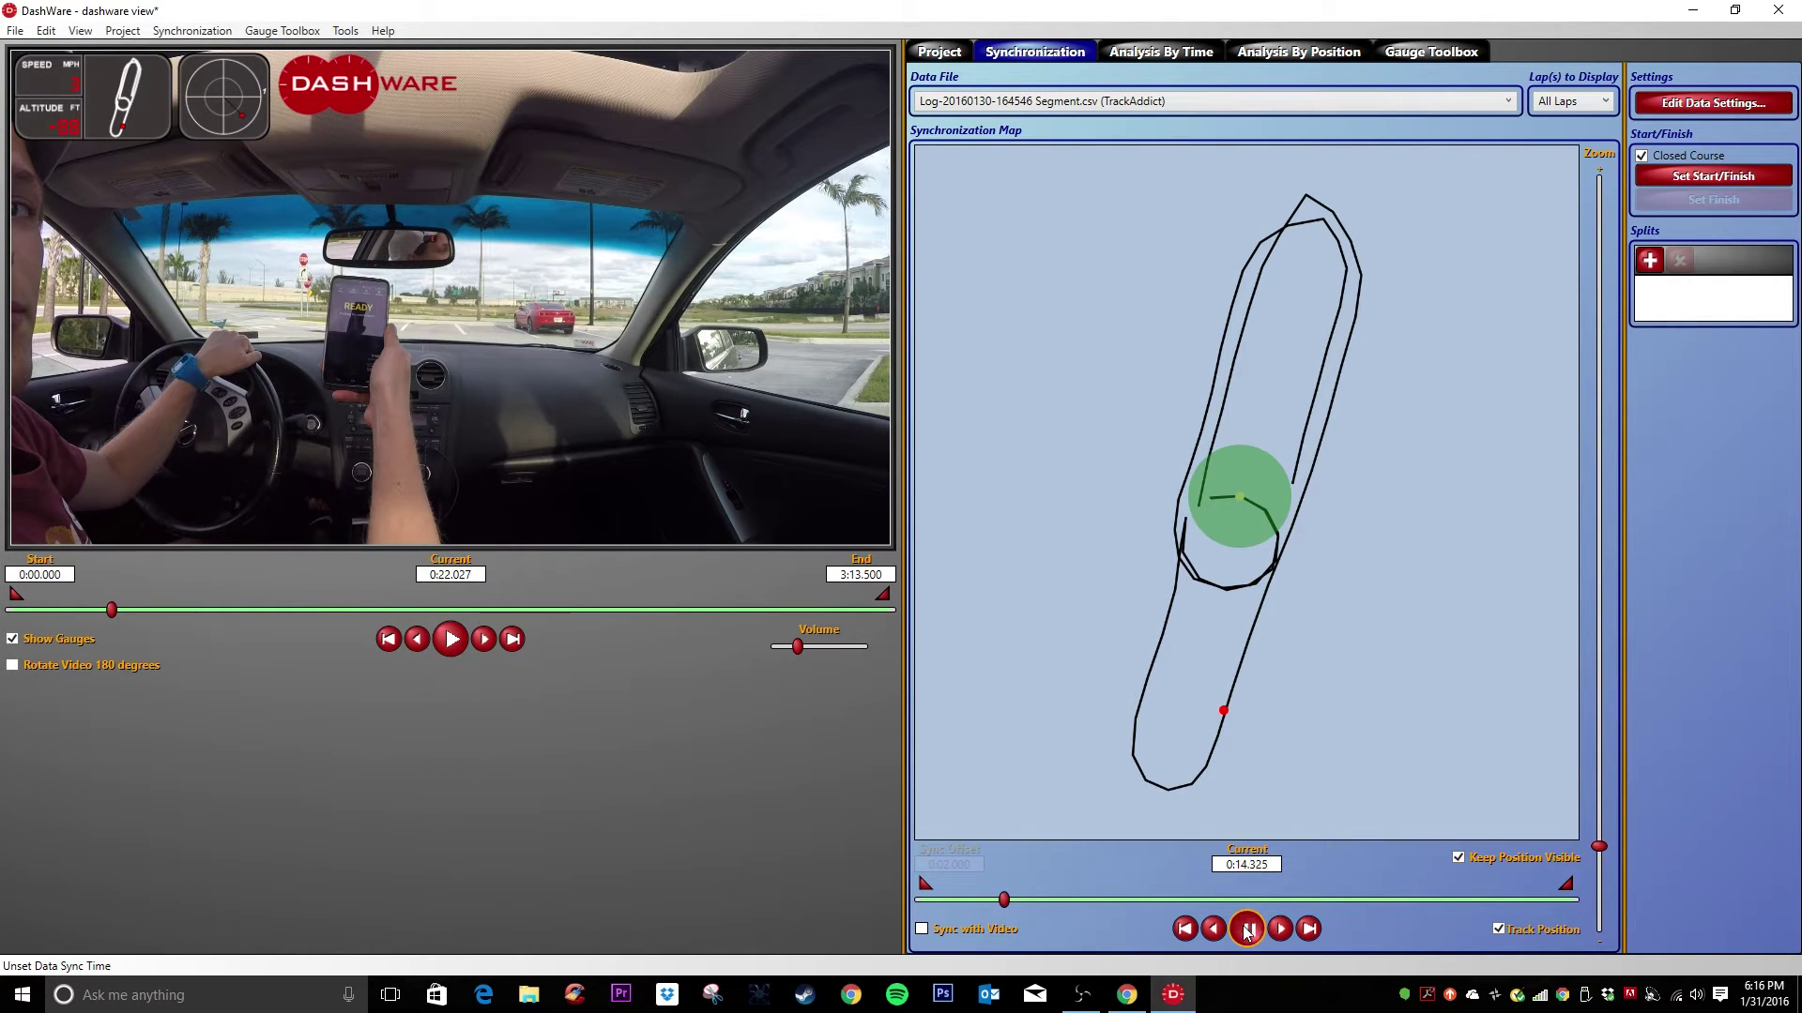
left_click(1246, 929)
Fine-tune data to 0:13.525, set video to 0:29.755, and relock sync at -0:16.230
left_click(1215, 929)
left_click(1214, 929)
left_click(1214, 929)
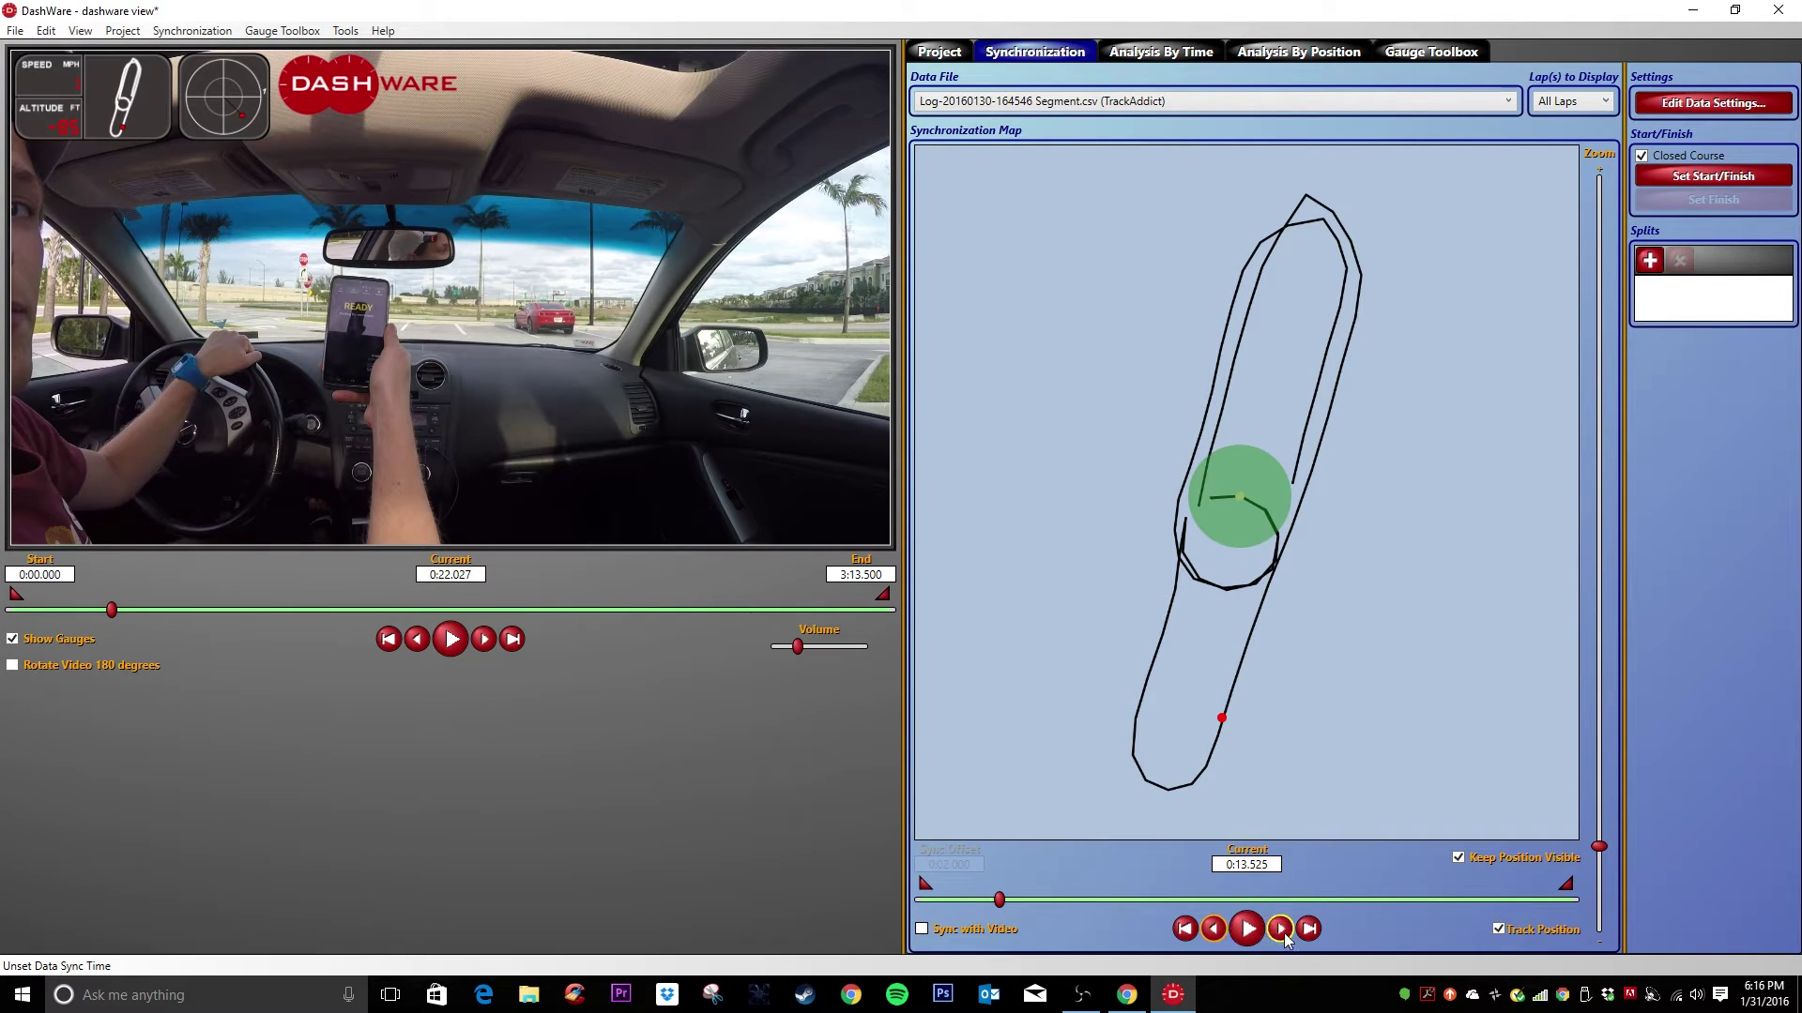
left_click(1282, 931)
left_click(1211, 931)
left_click_drag(111, 611, 136, 612)
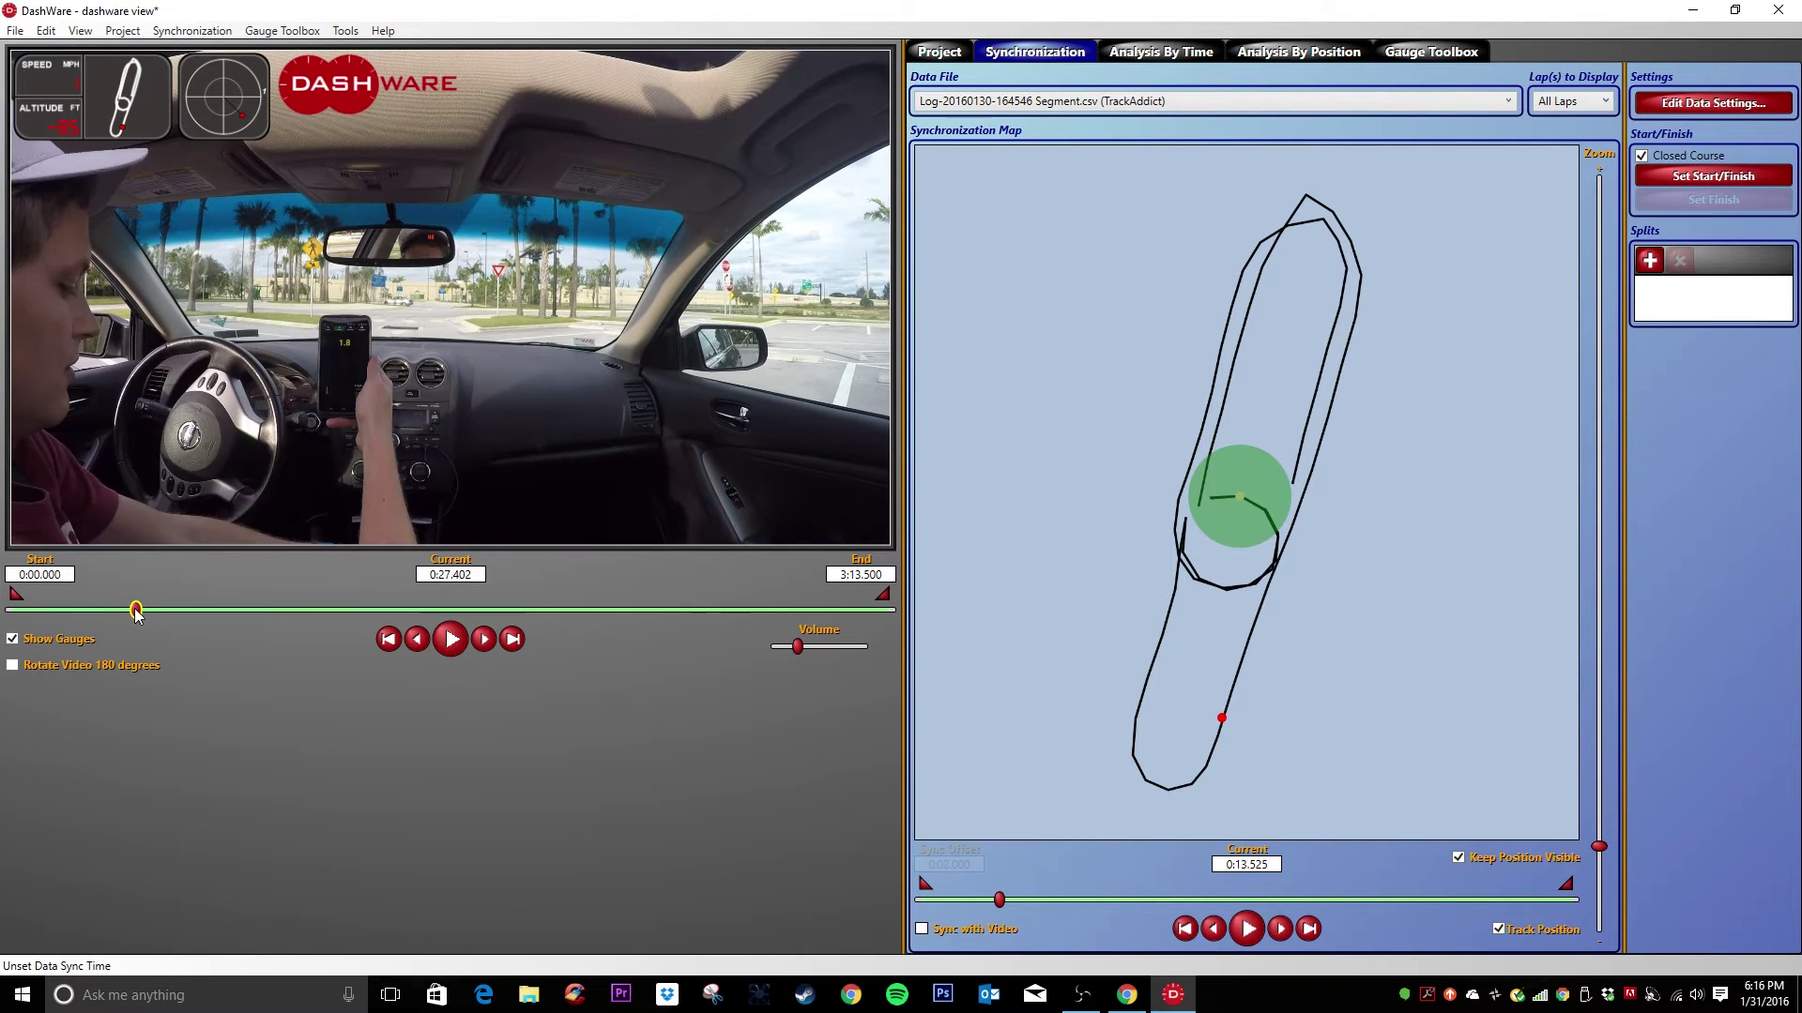
left_click(452, 641)
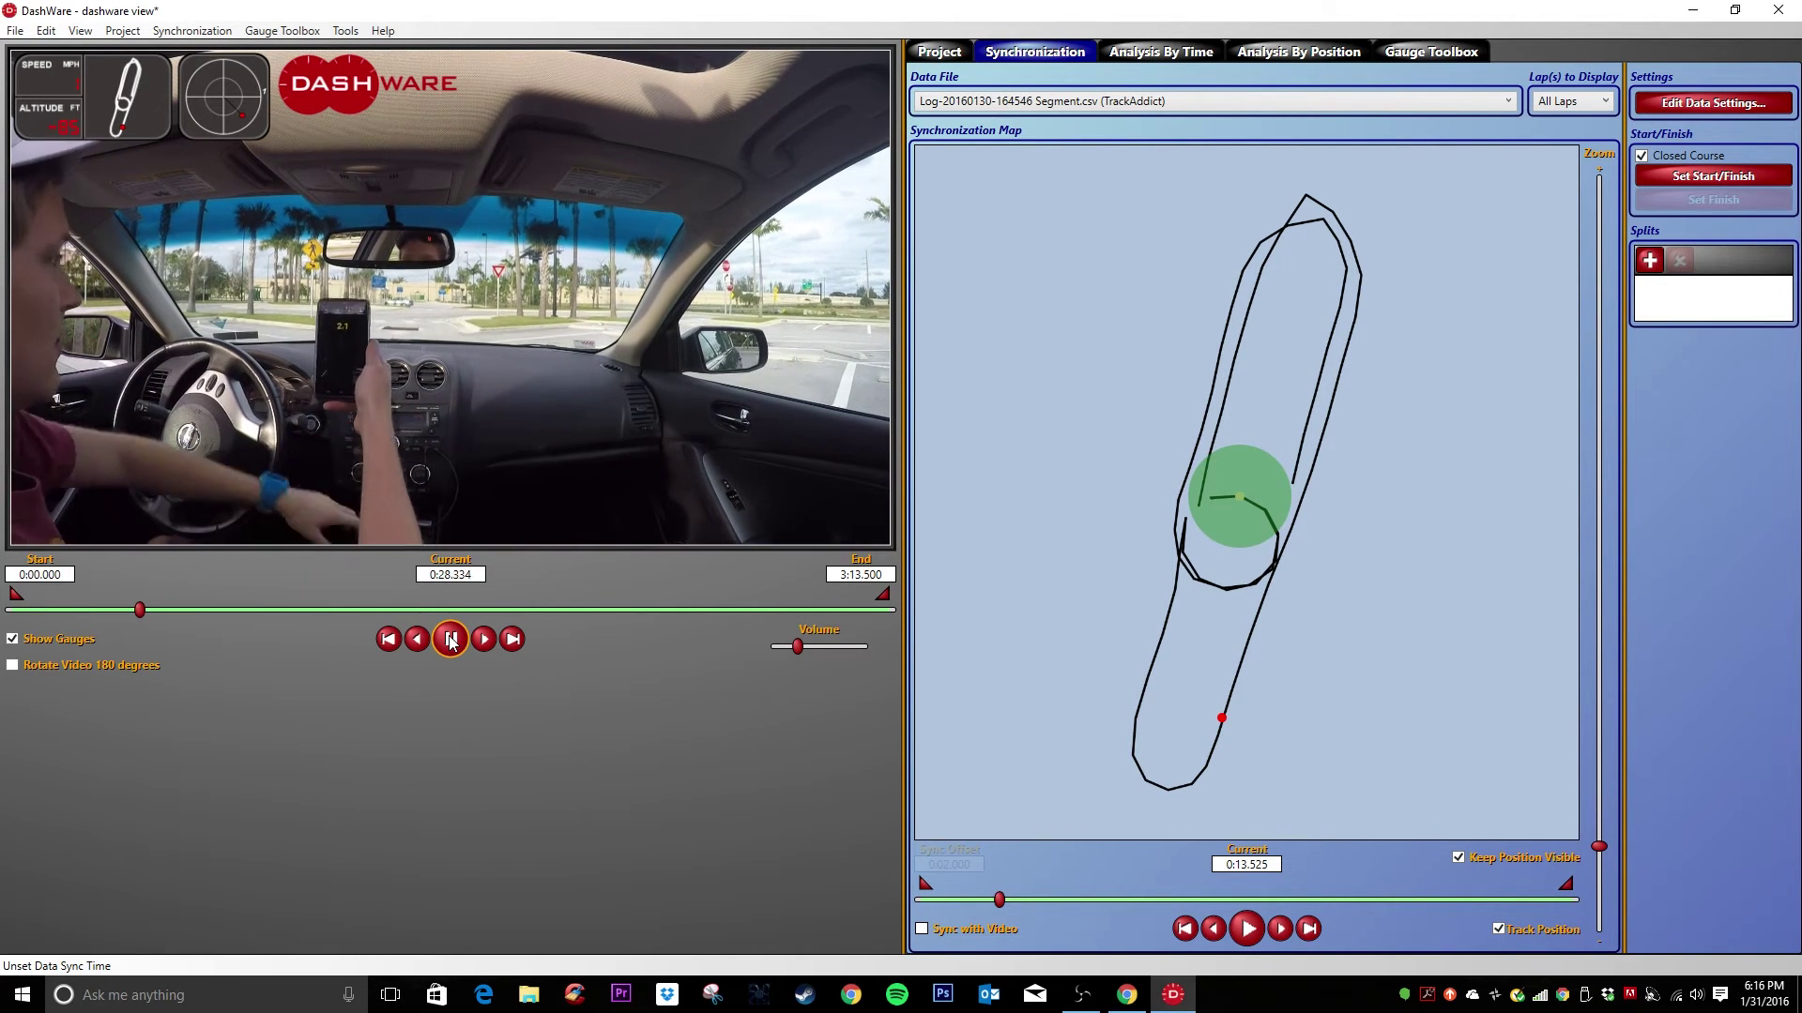
left_click(451, 640)
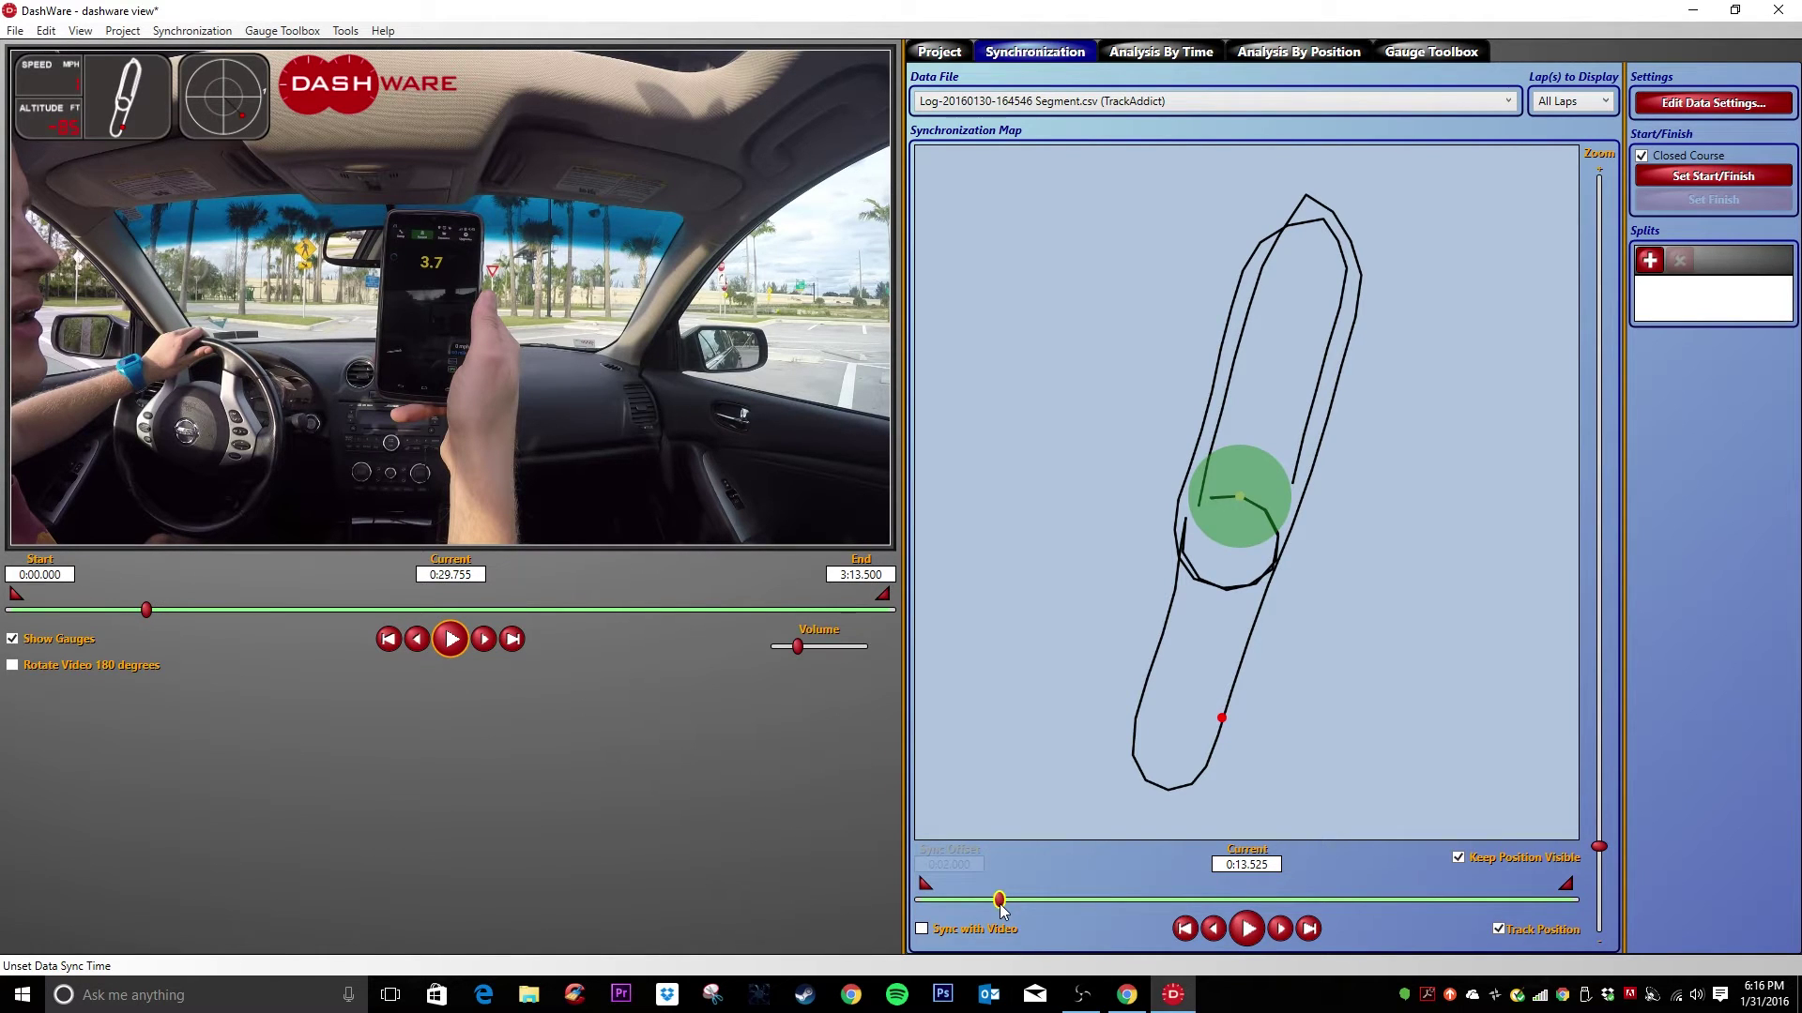
left_click(924, 930)
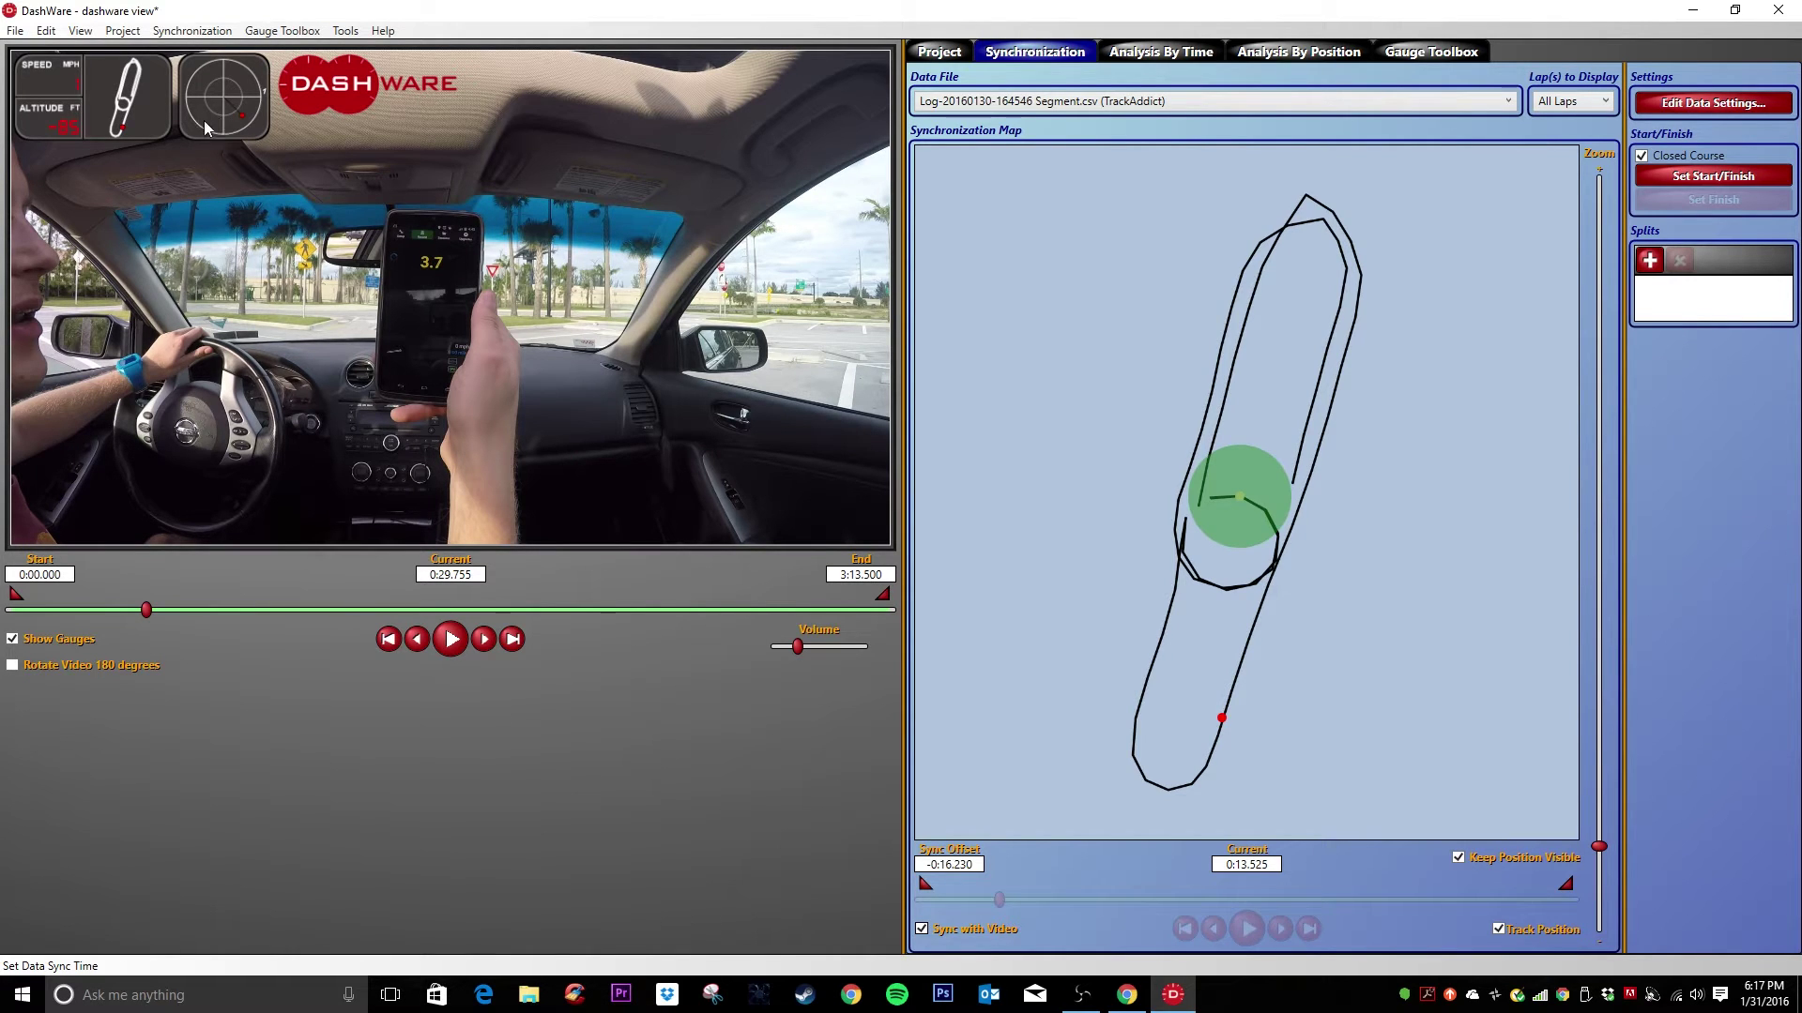
Delete the circular G-force gauge and briefly play the synced video
key("Delete")
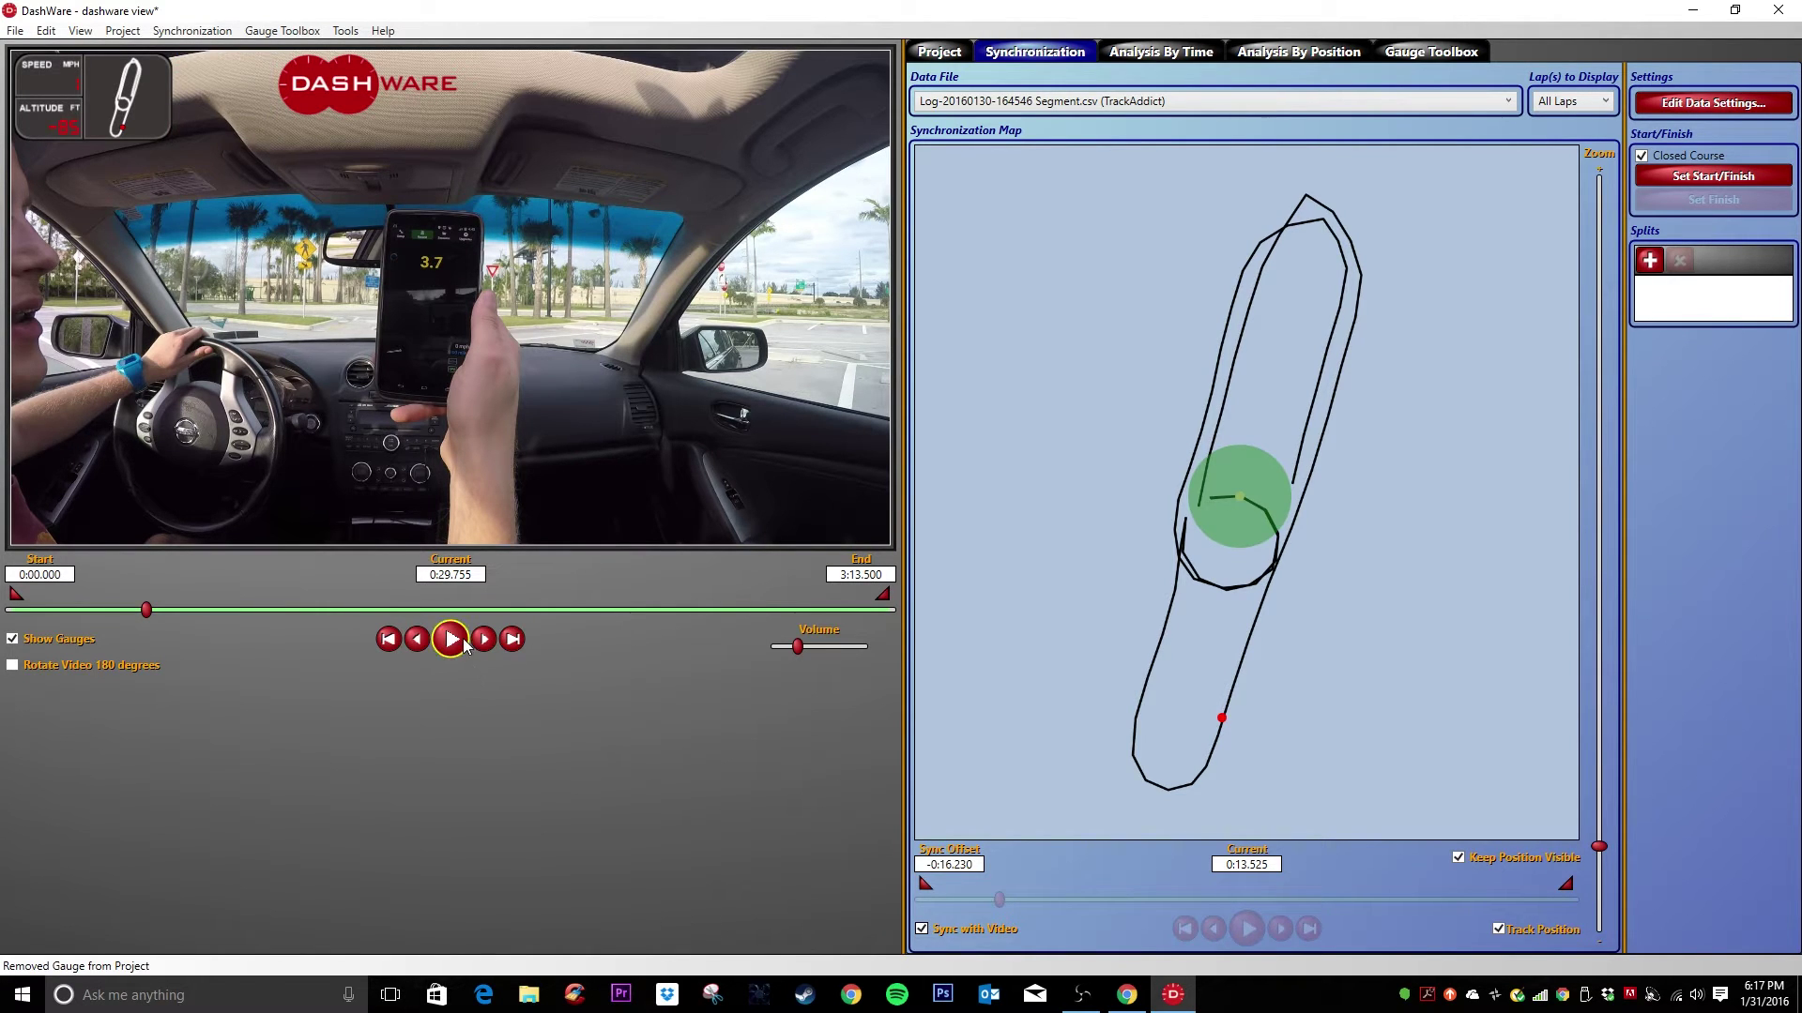
left_click(464, 642)
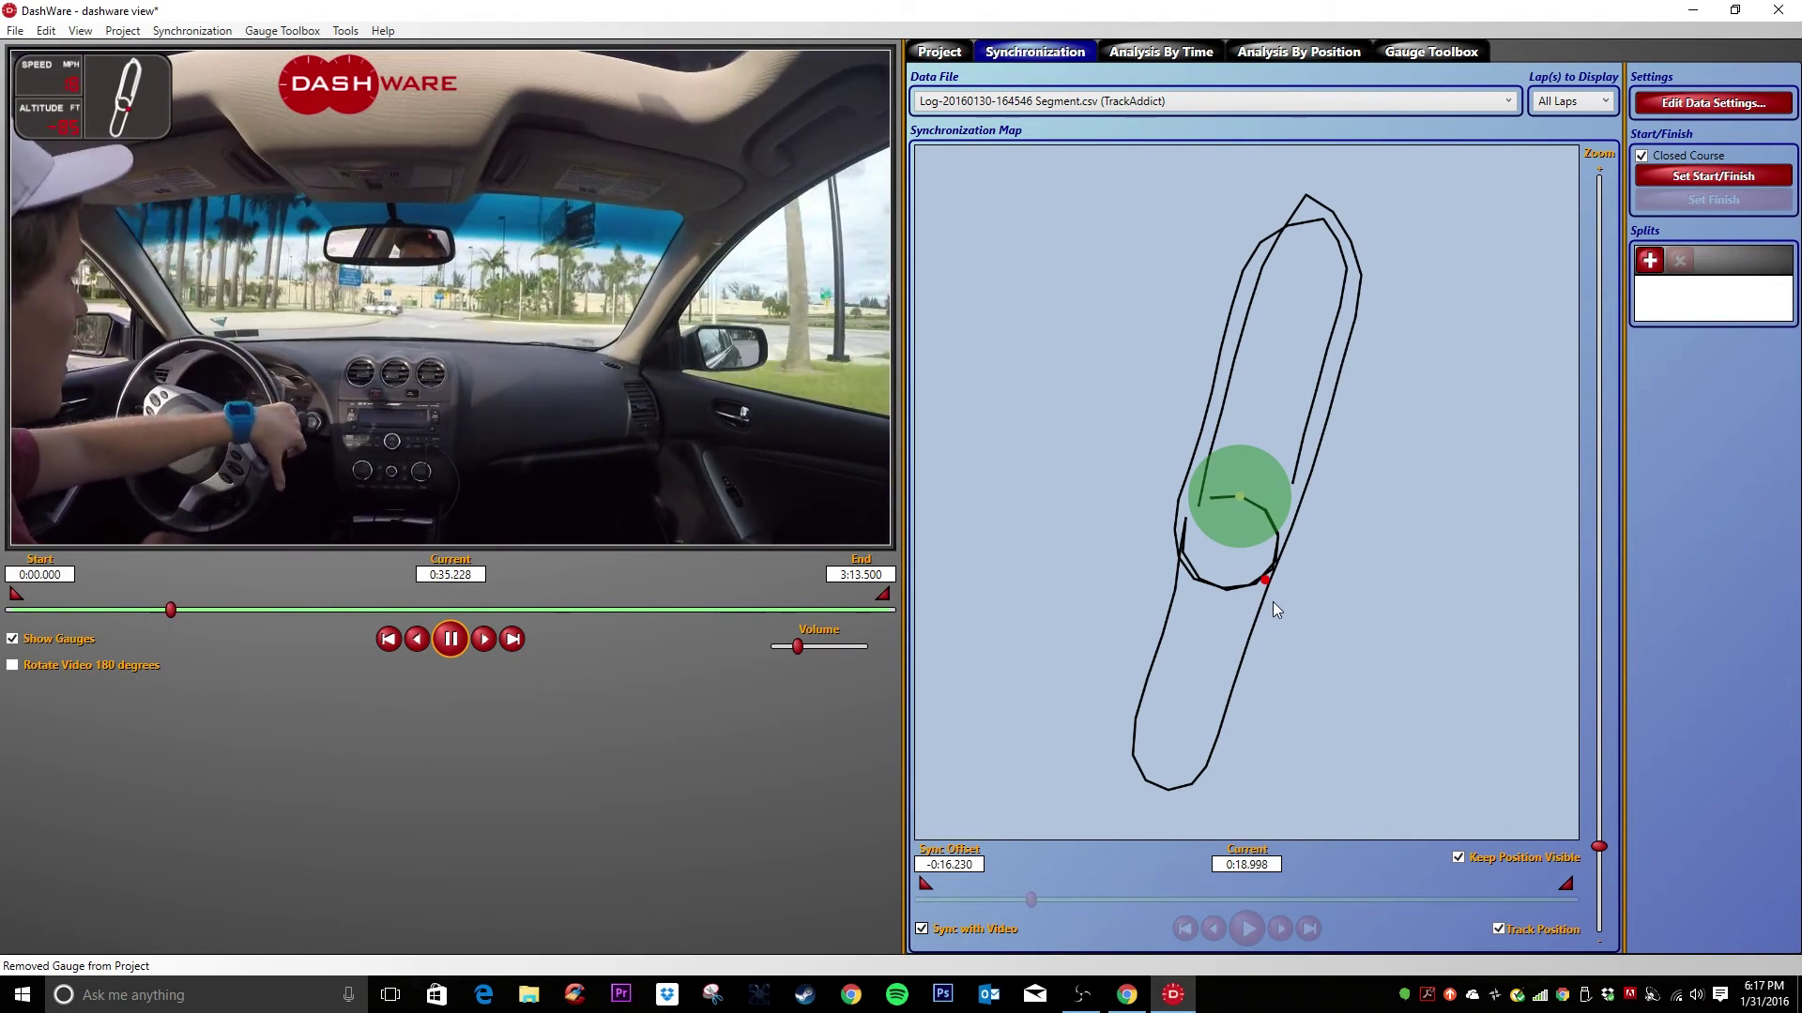
key("space")
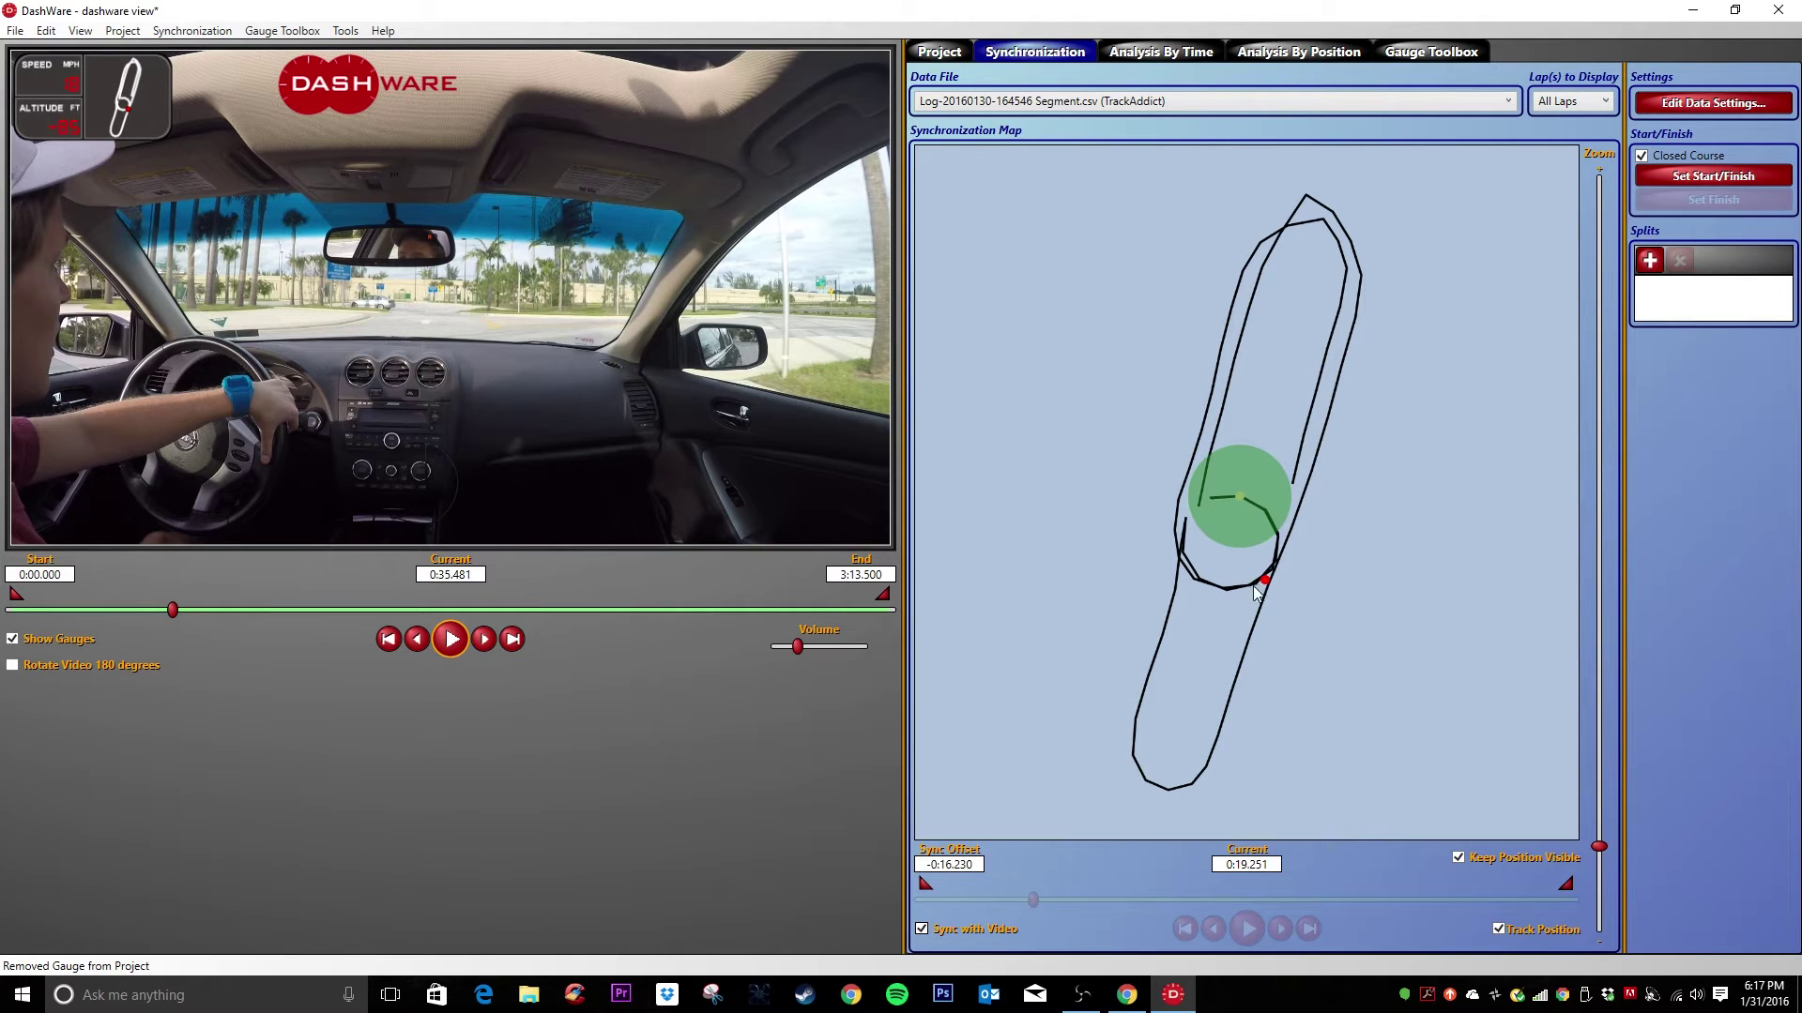
Review the synced playback to 0:44.270, then unlink the data from the video again
left_click(452, 642)
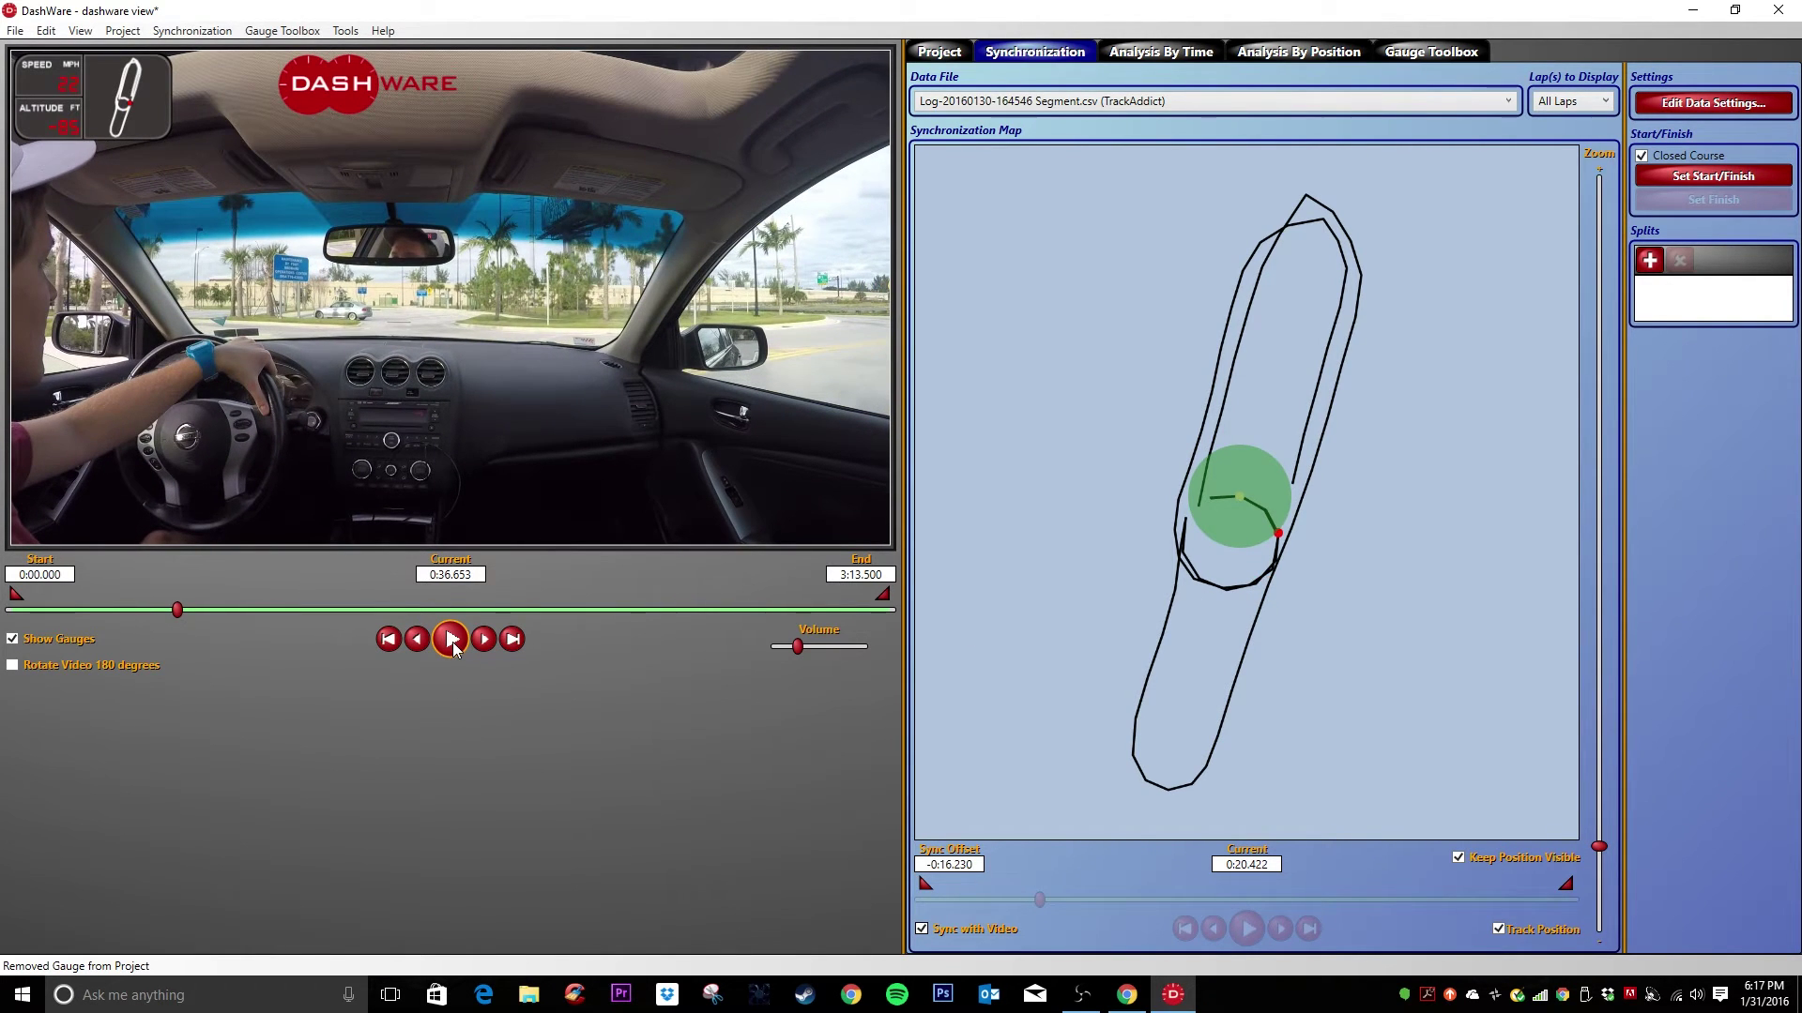
left_click(452, 640)
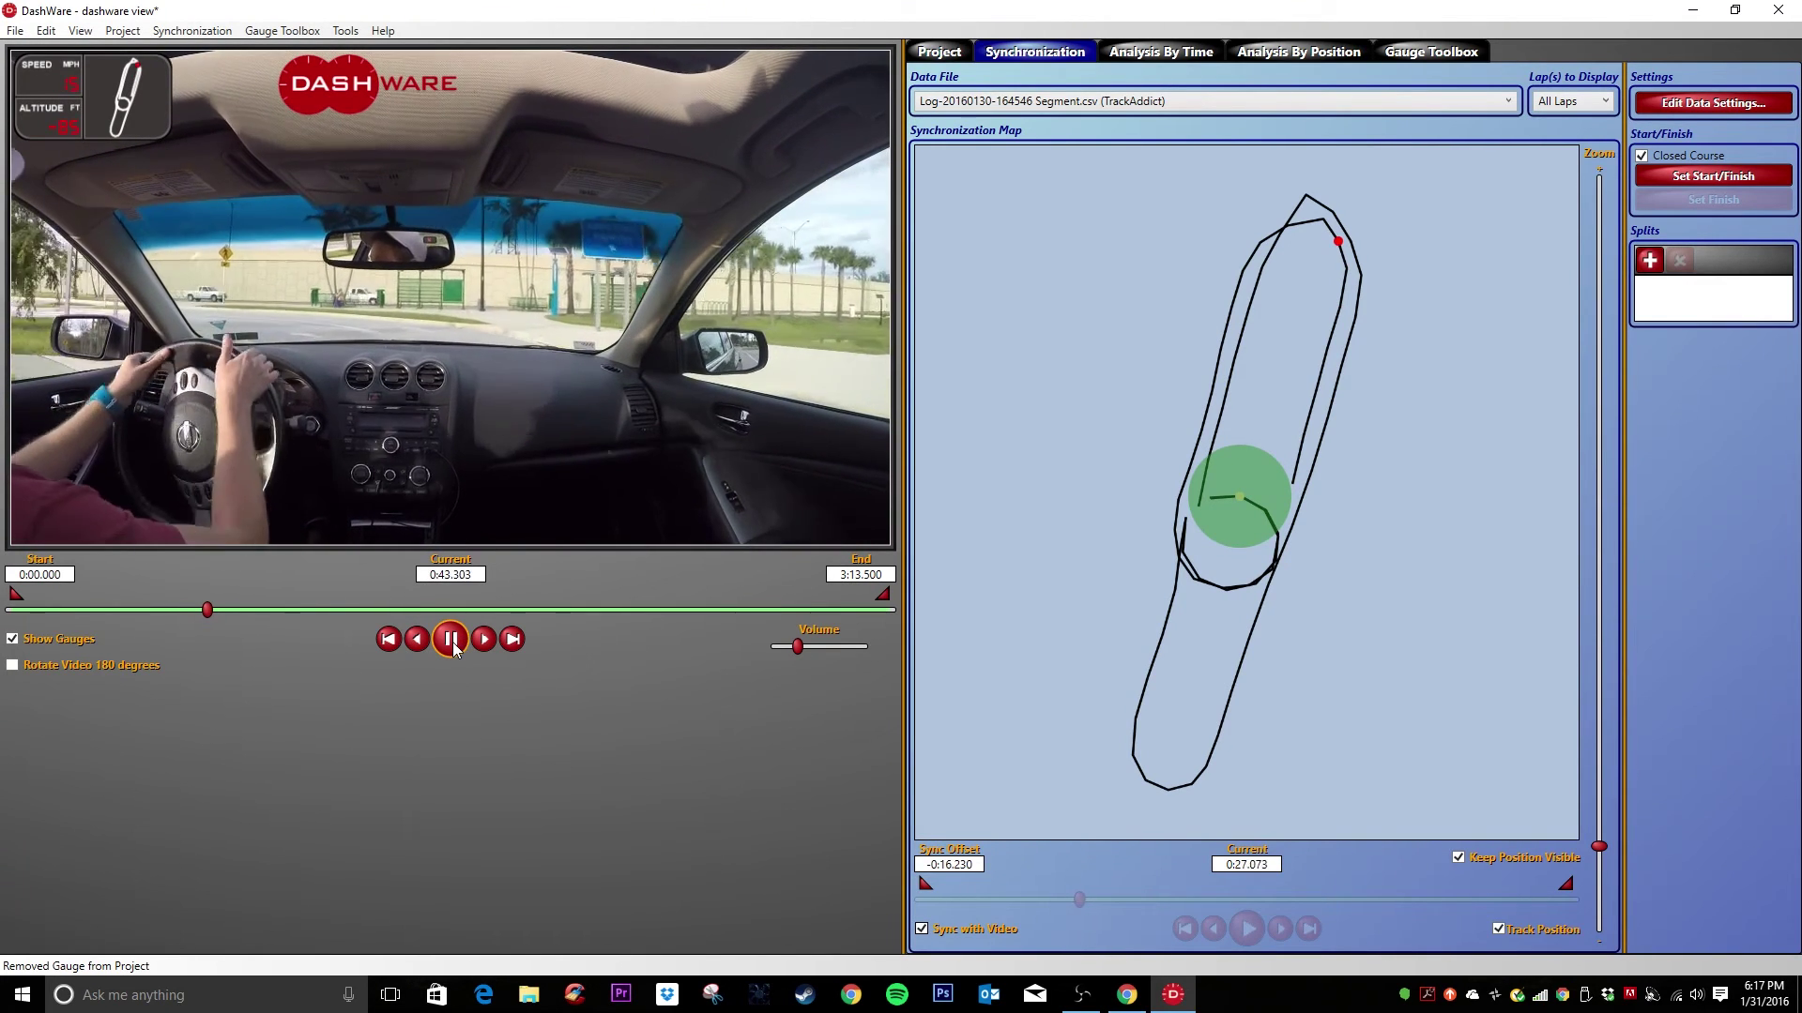
left_click(452, 642)
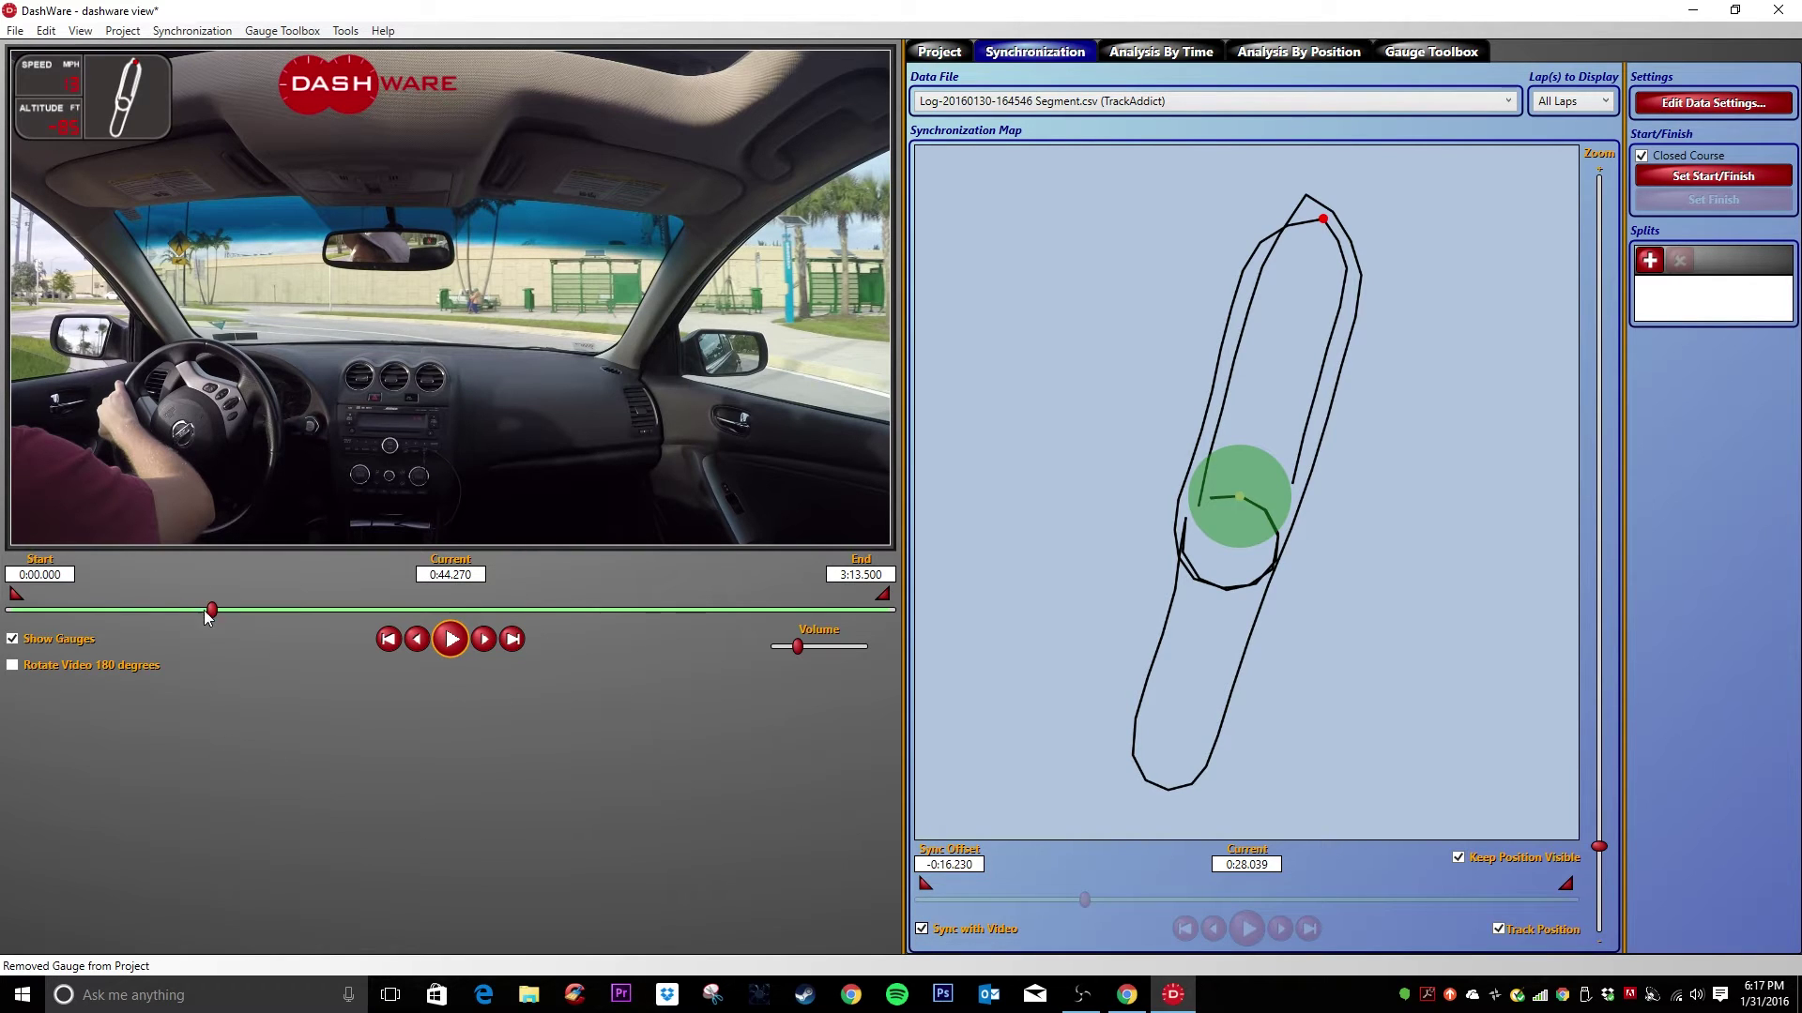
left_click_drag(212, 613, 214, 616)
left_click(921, 929)
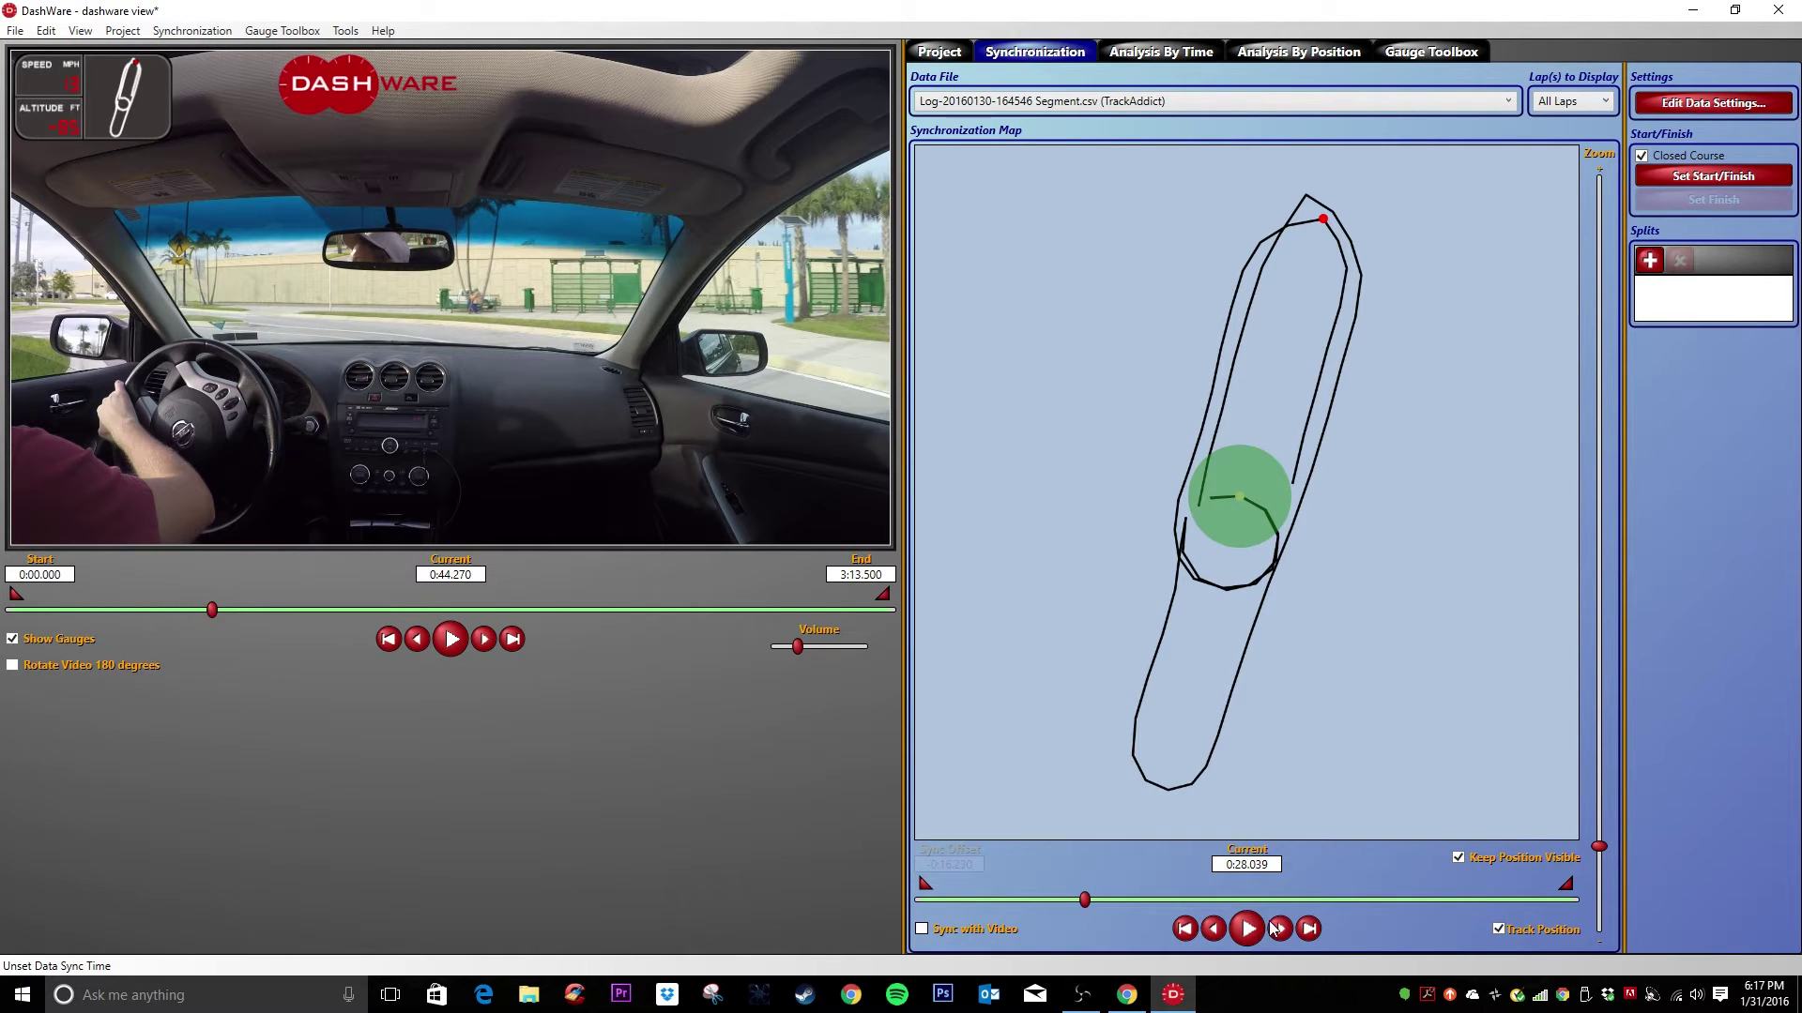
Step the data back four times and re-lock it to the video at a -0:16.730 offset
left_click(1213, 929)
left_click(1213, 929)
left_click(1213, 929)
left_click(1214, 930)
left_click(922, 930)
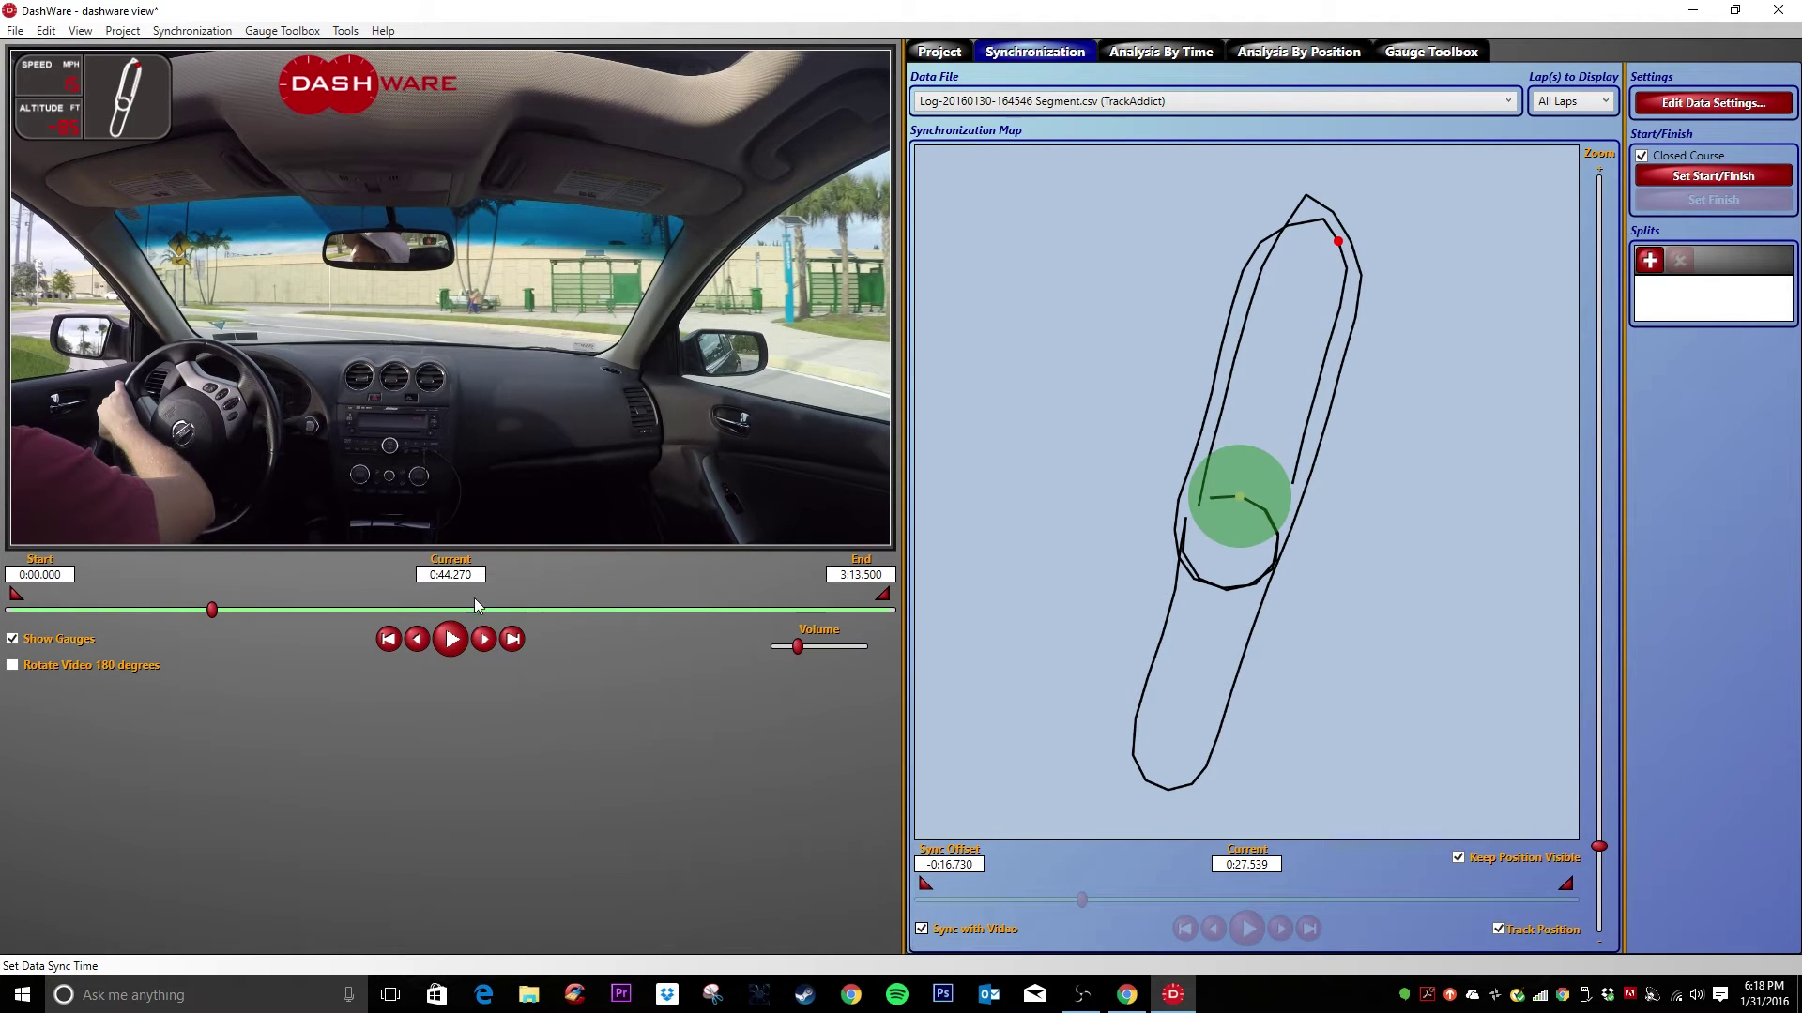
Play, pause and resume the video to check the revised sync
left_click(455, 644)
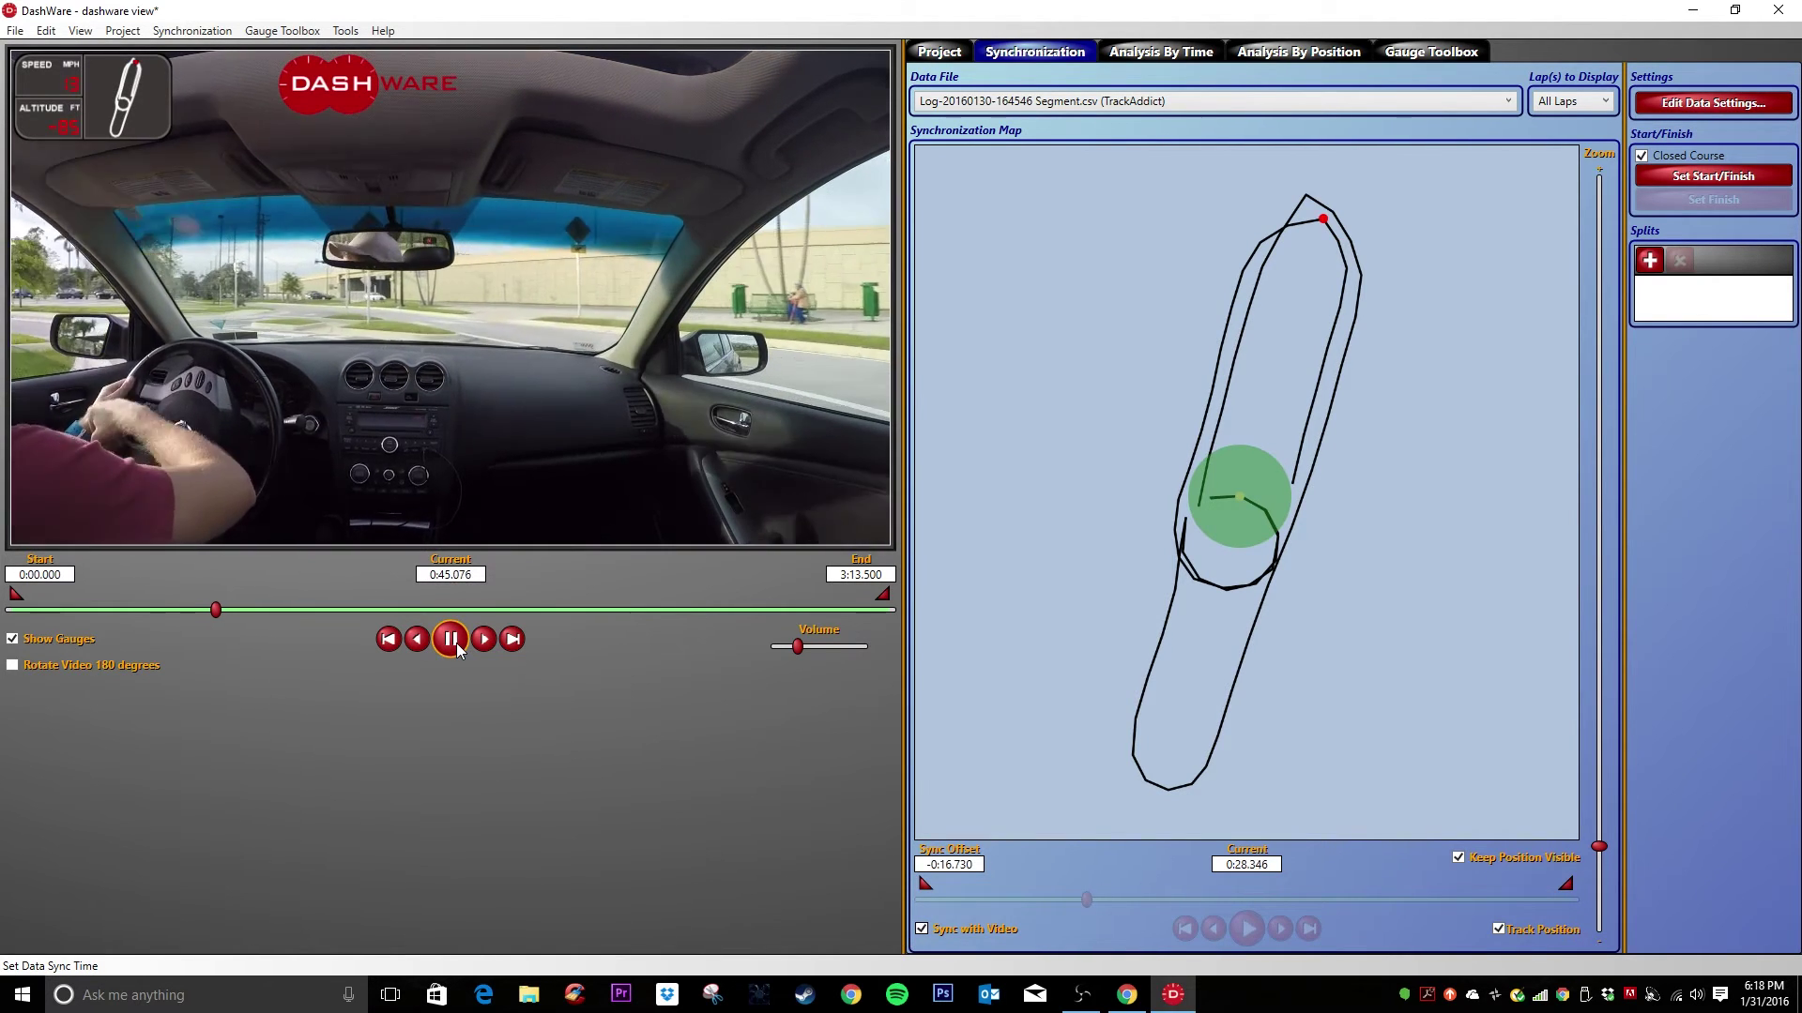
left_click(456, 646)
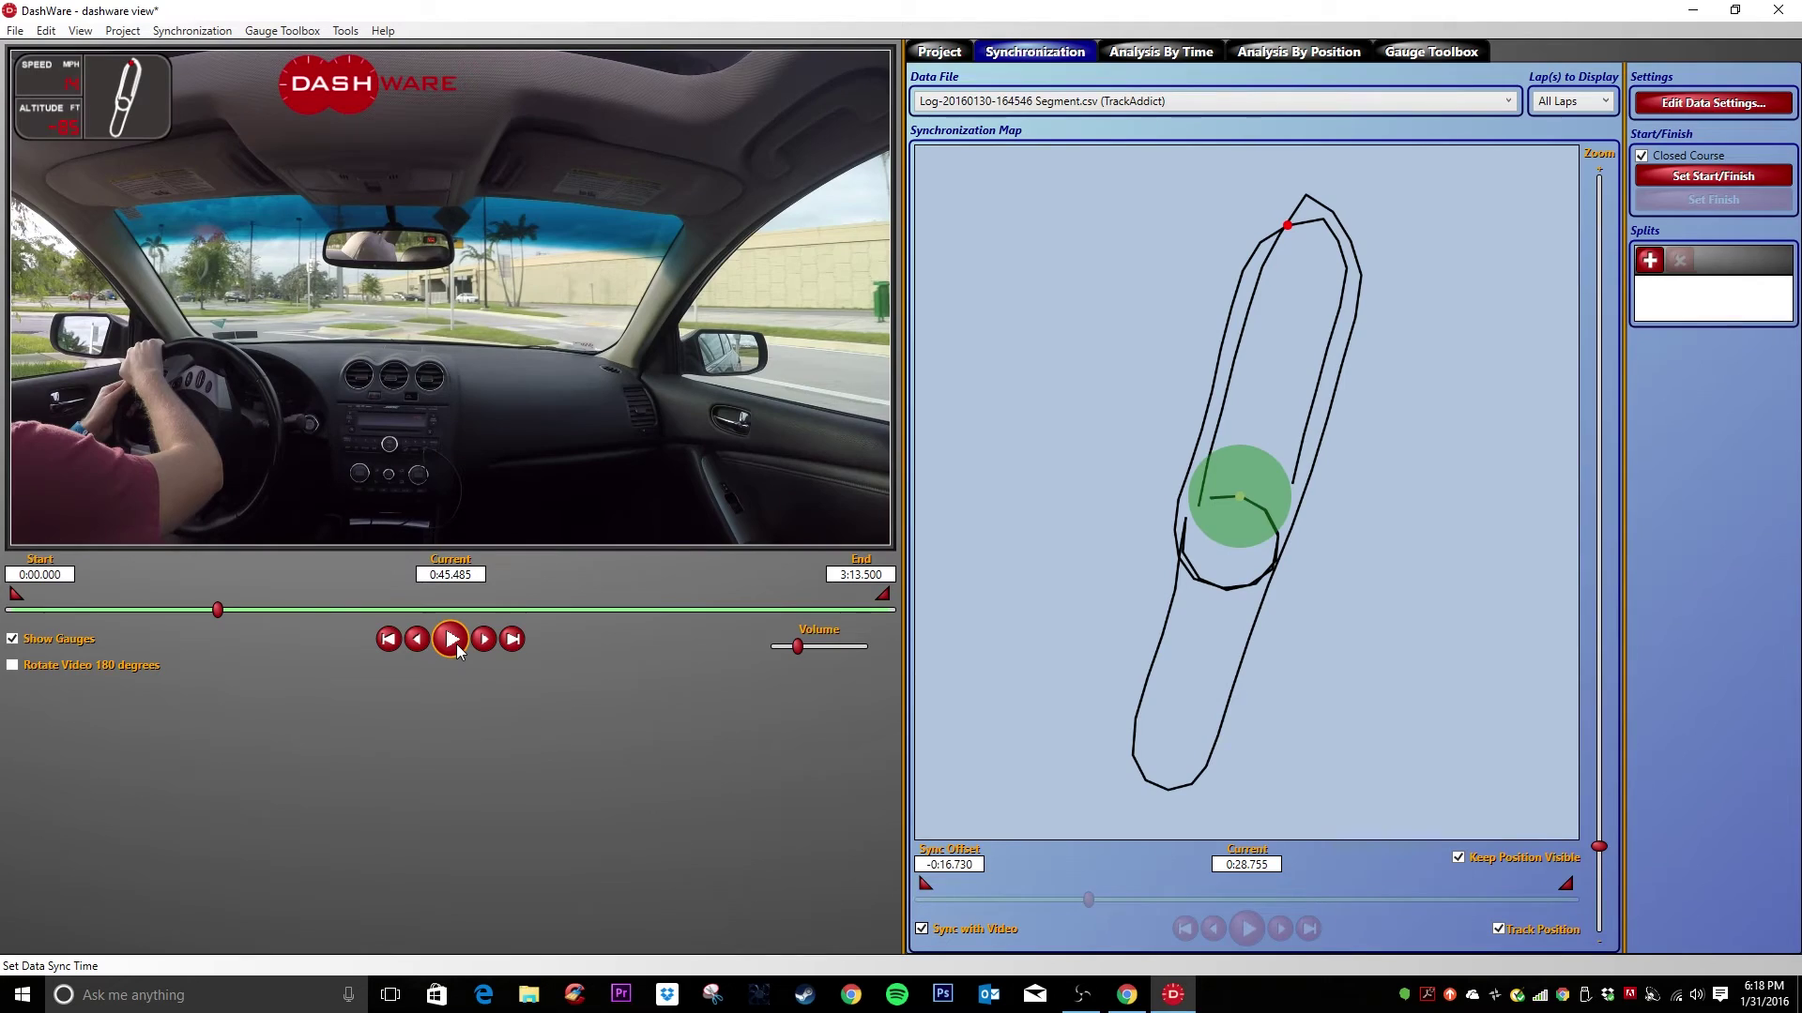
left_click(456, 644)
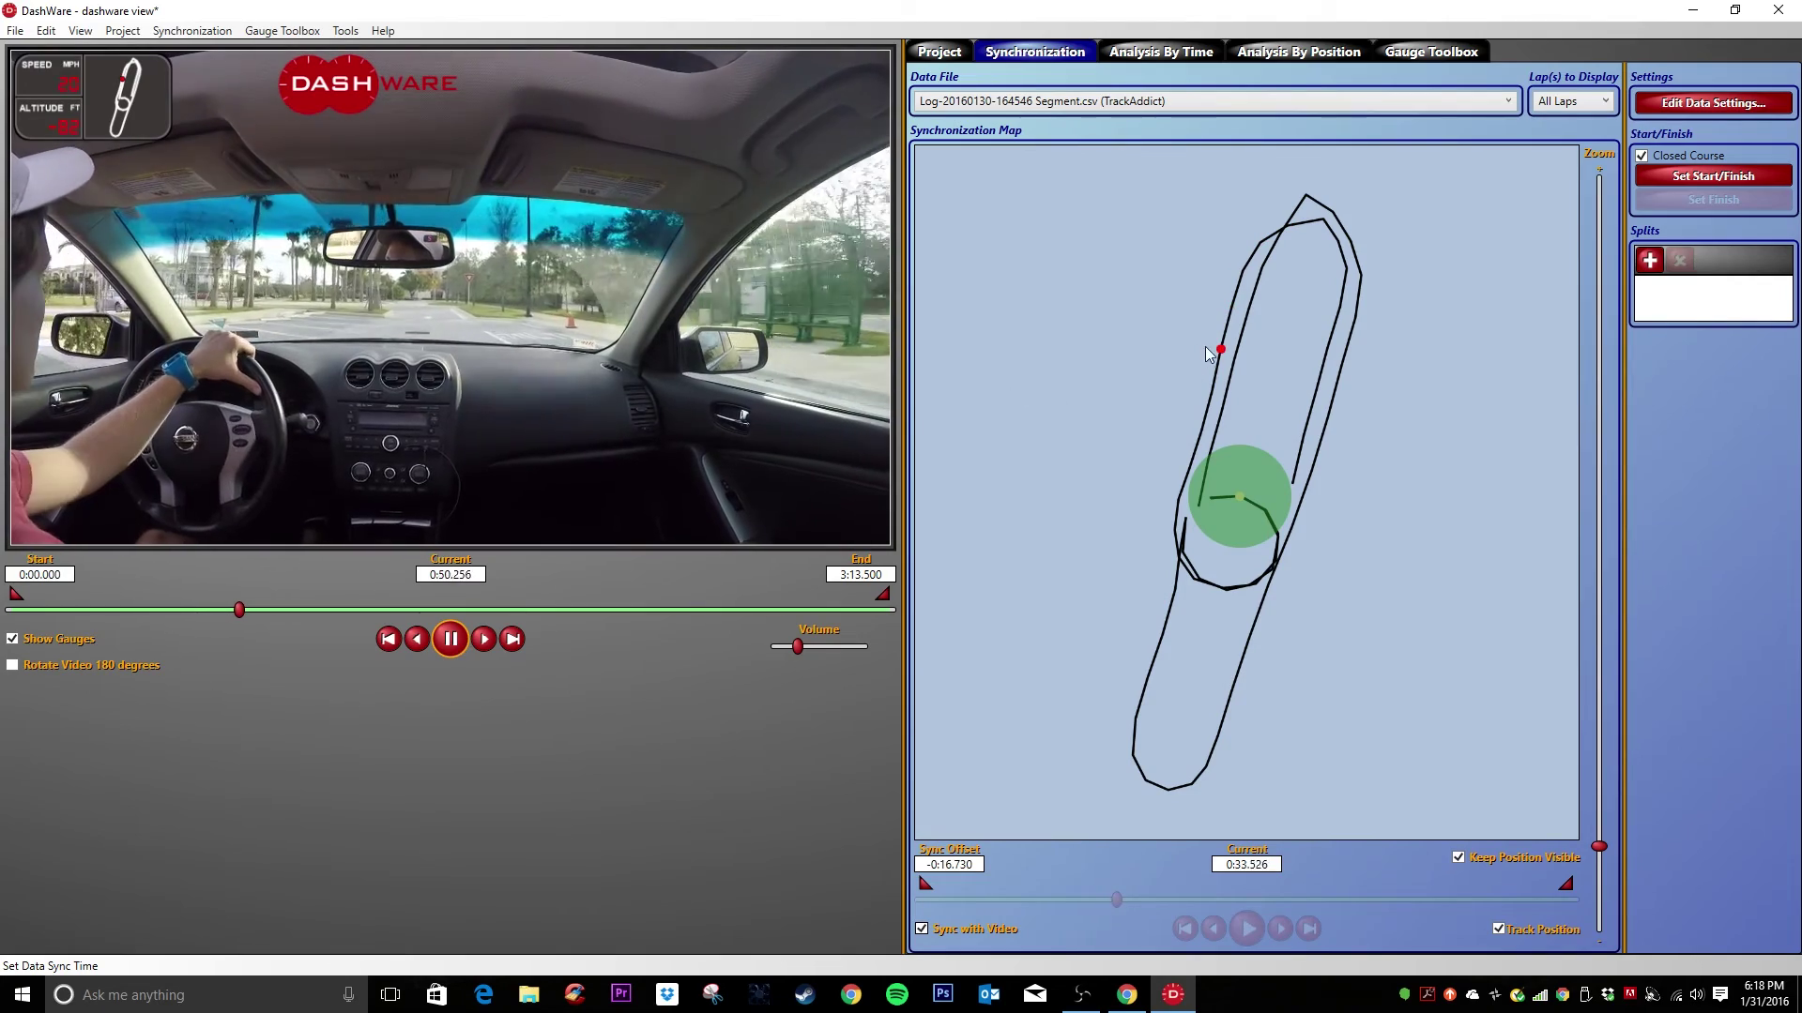
Play, pause and scrub the footage back to 0:30.870, confirming the GPS dot follows, then open the Gauge Toolbox
left_click(452, 648)
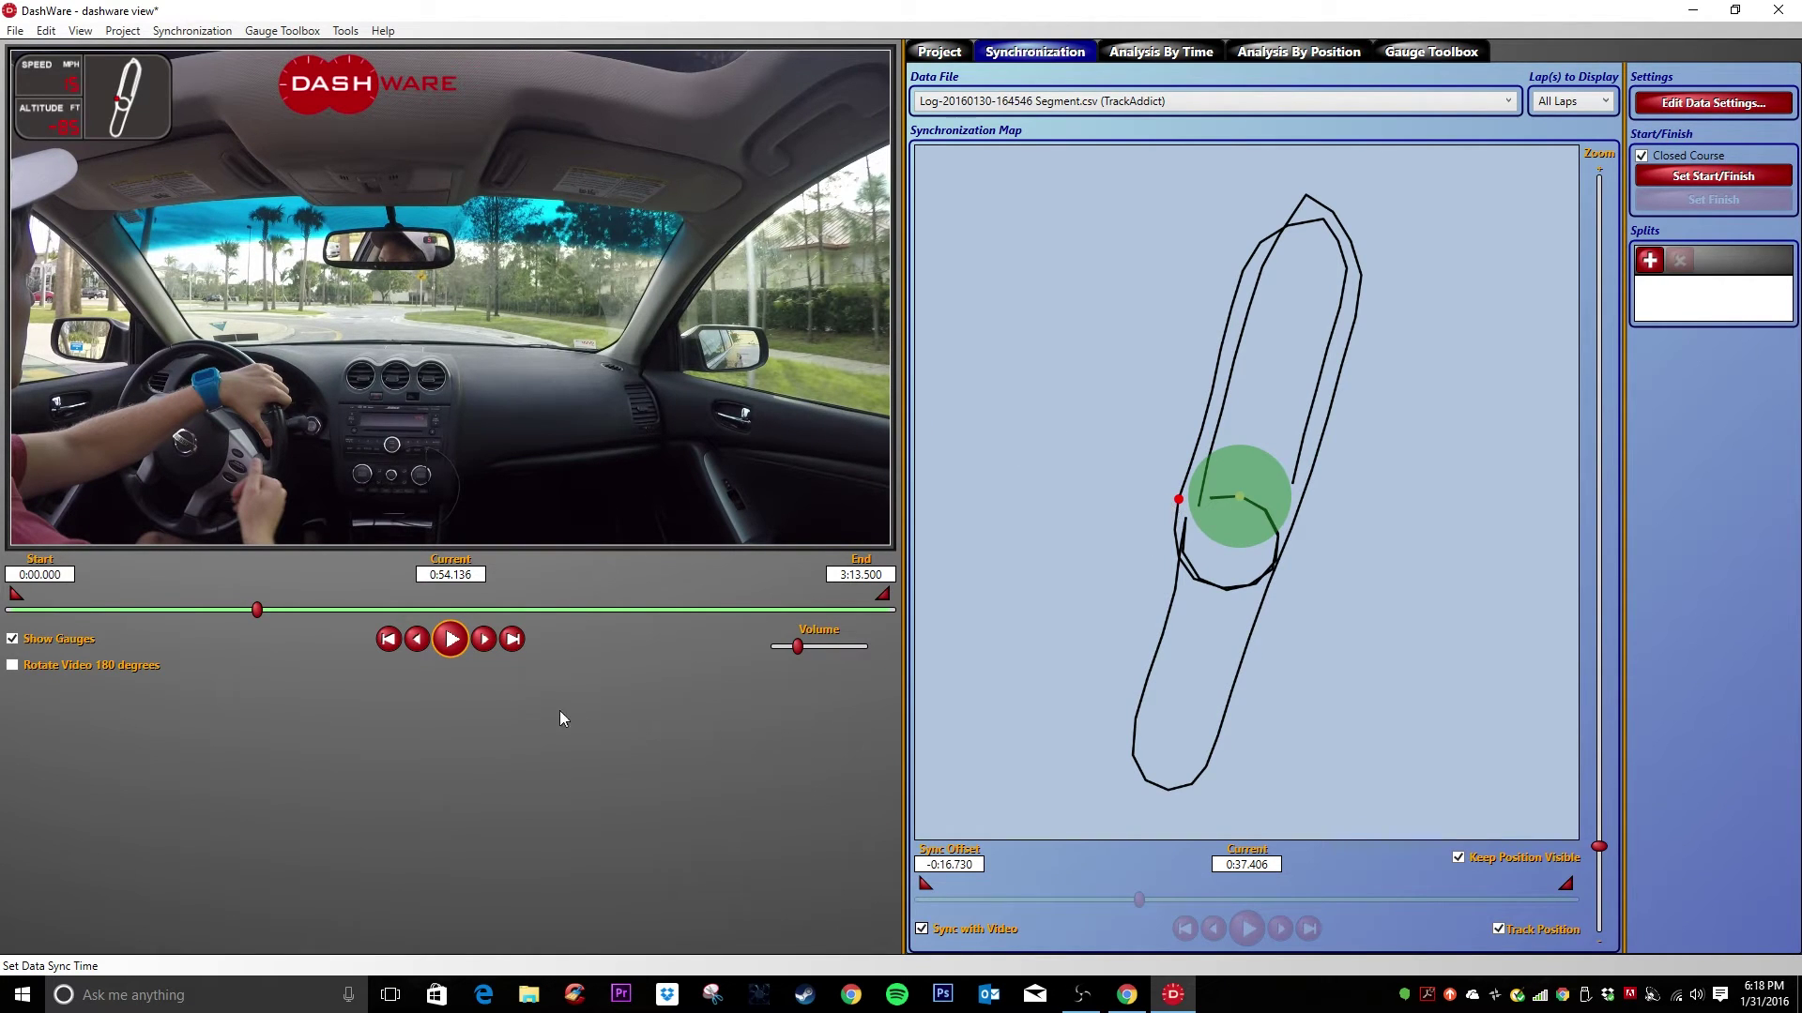
left_click(451, 648)
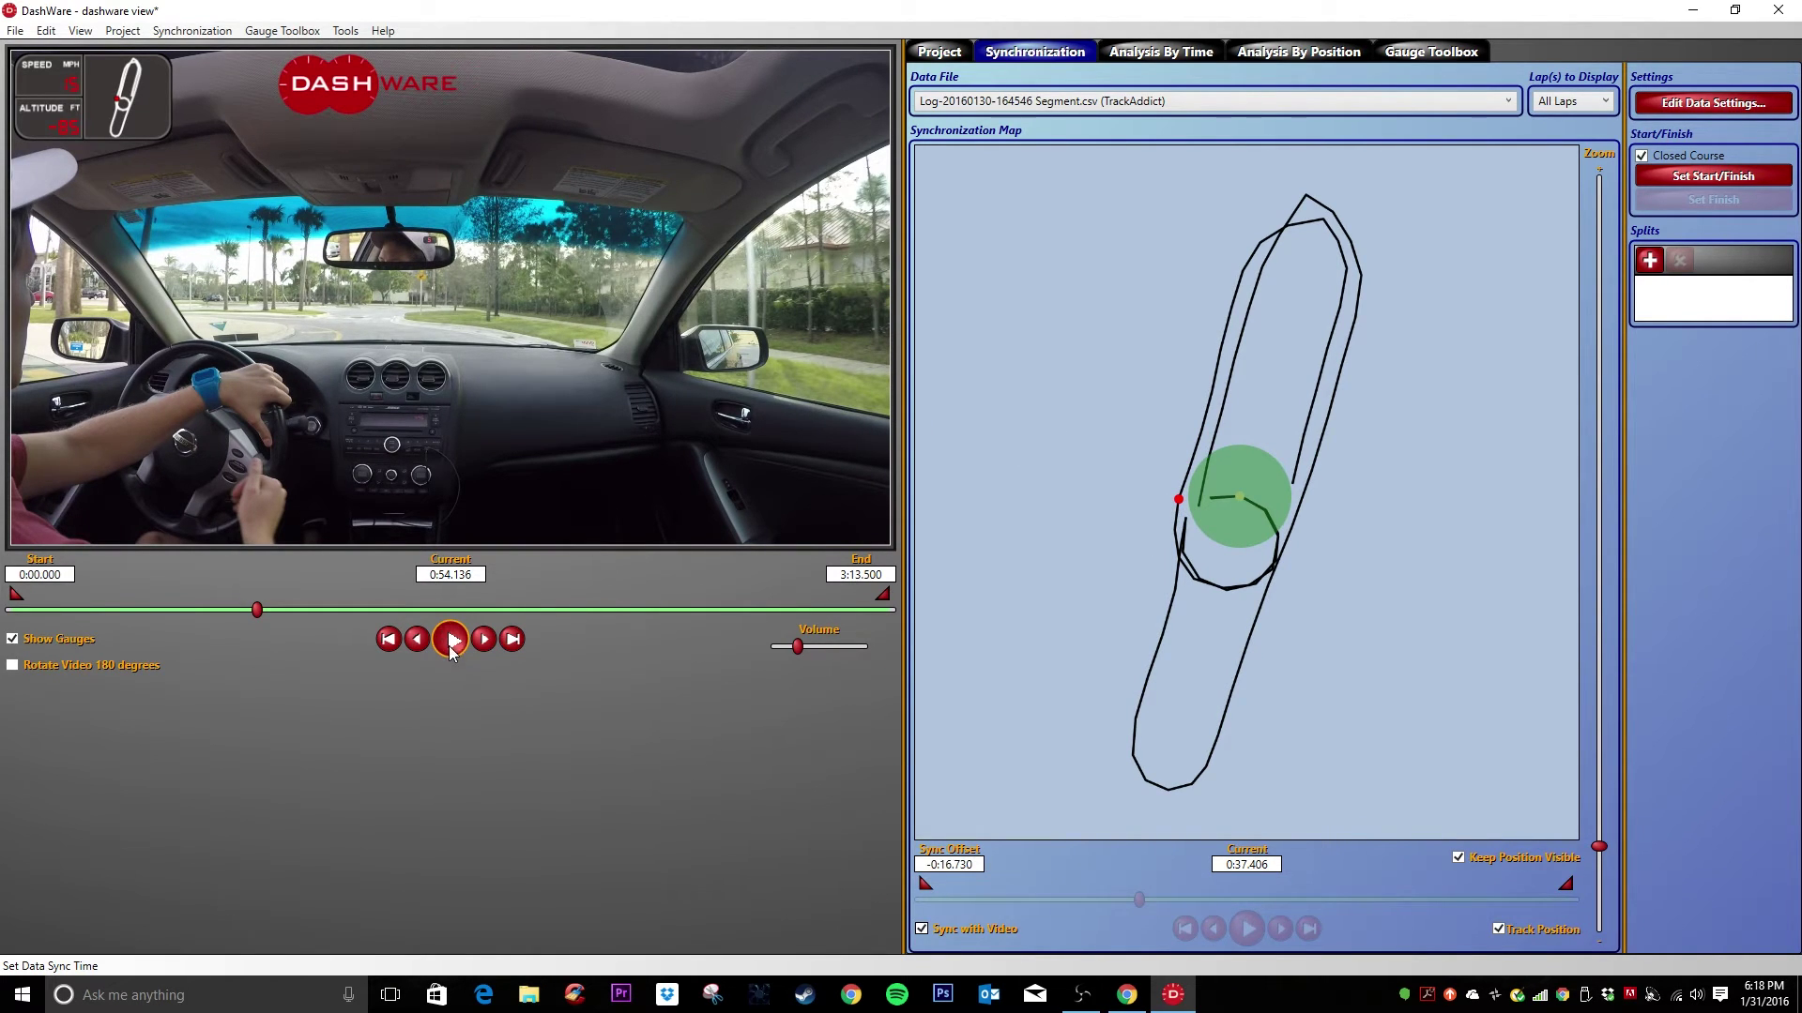
left_click_drag(261, 610, 376, 617)
left_click(330, 610)
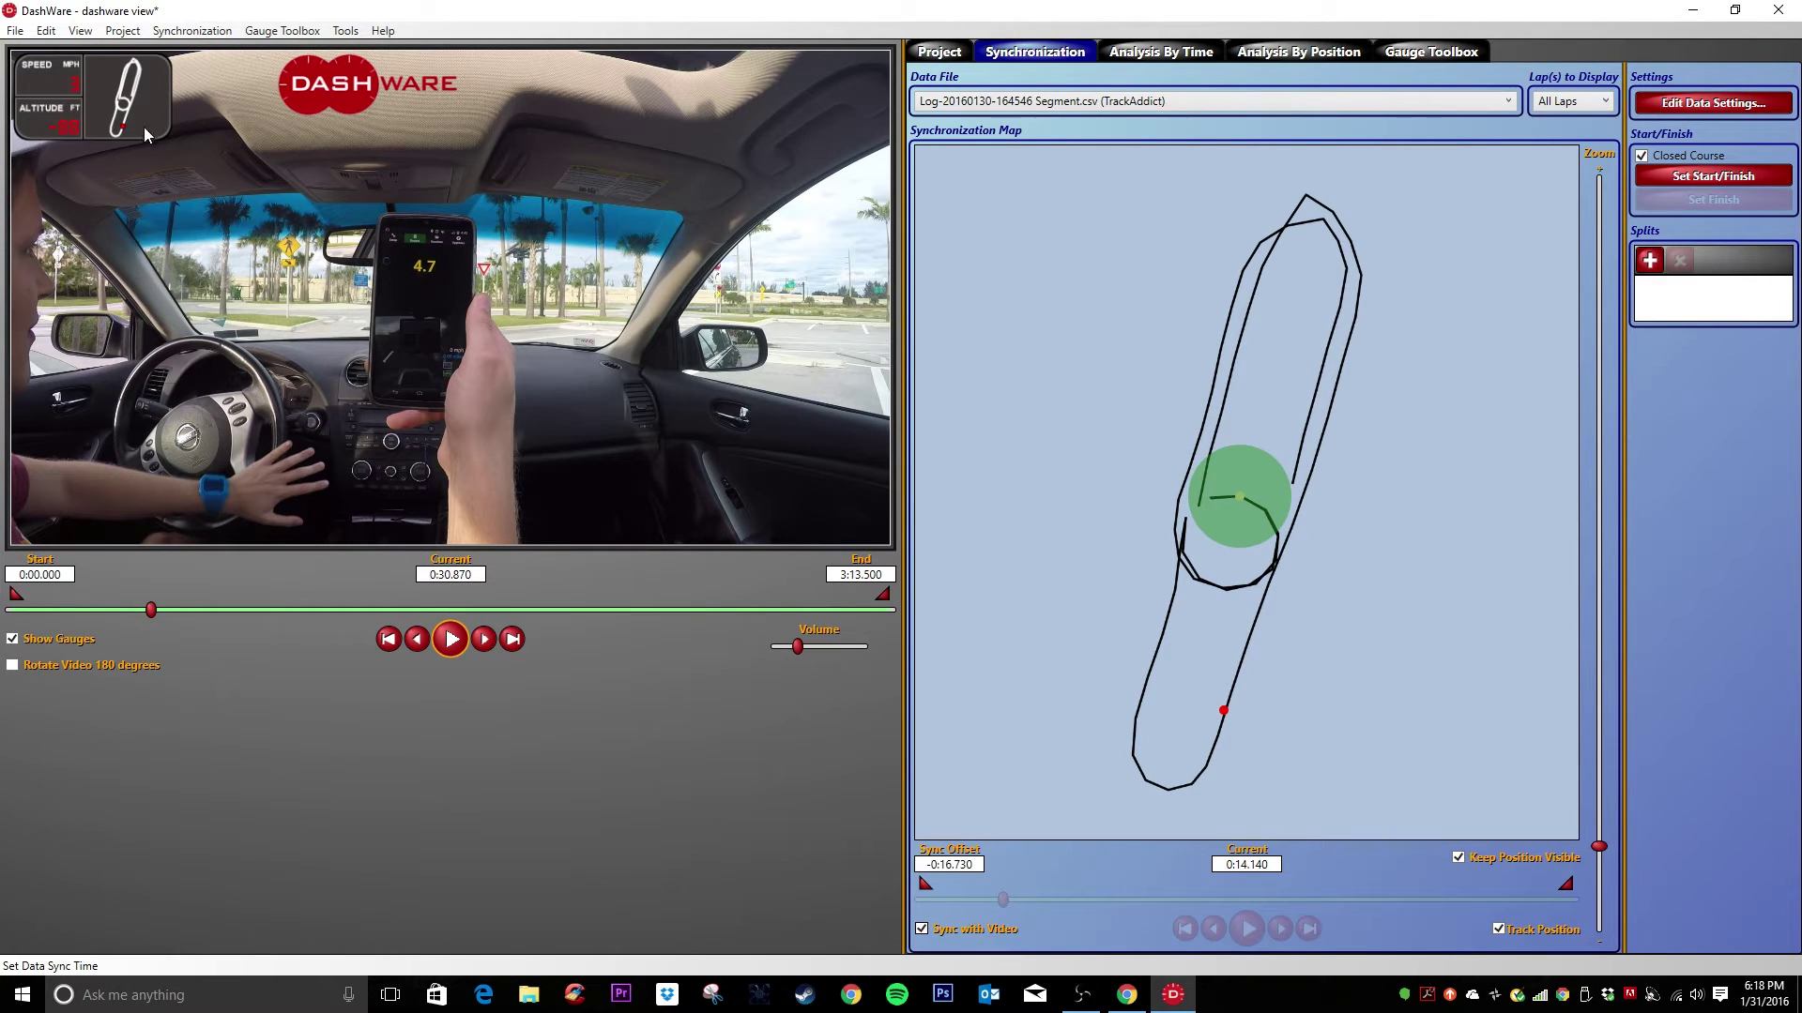
left_click(97, 99)
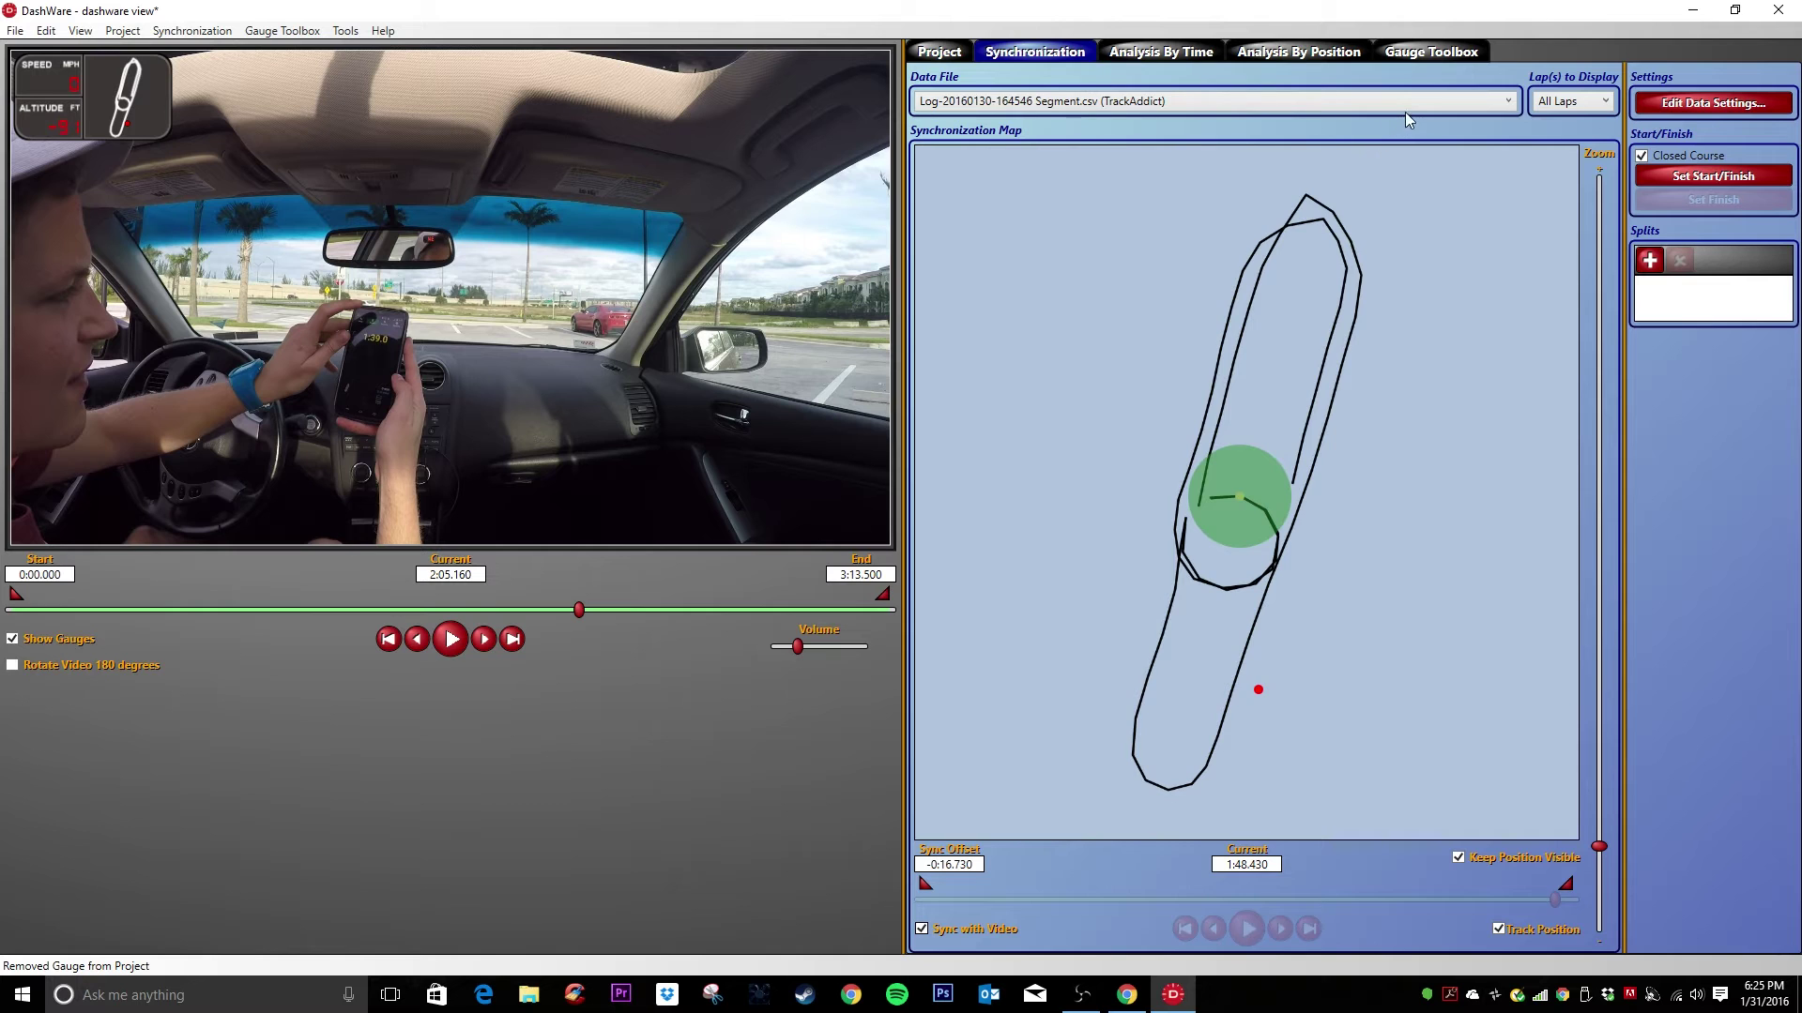
left_click(1434, 53)
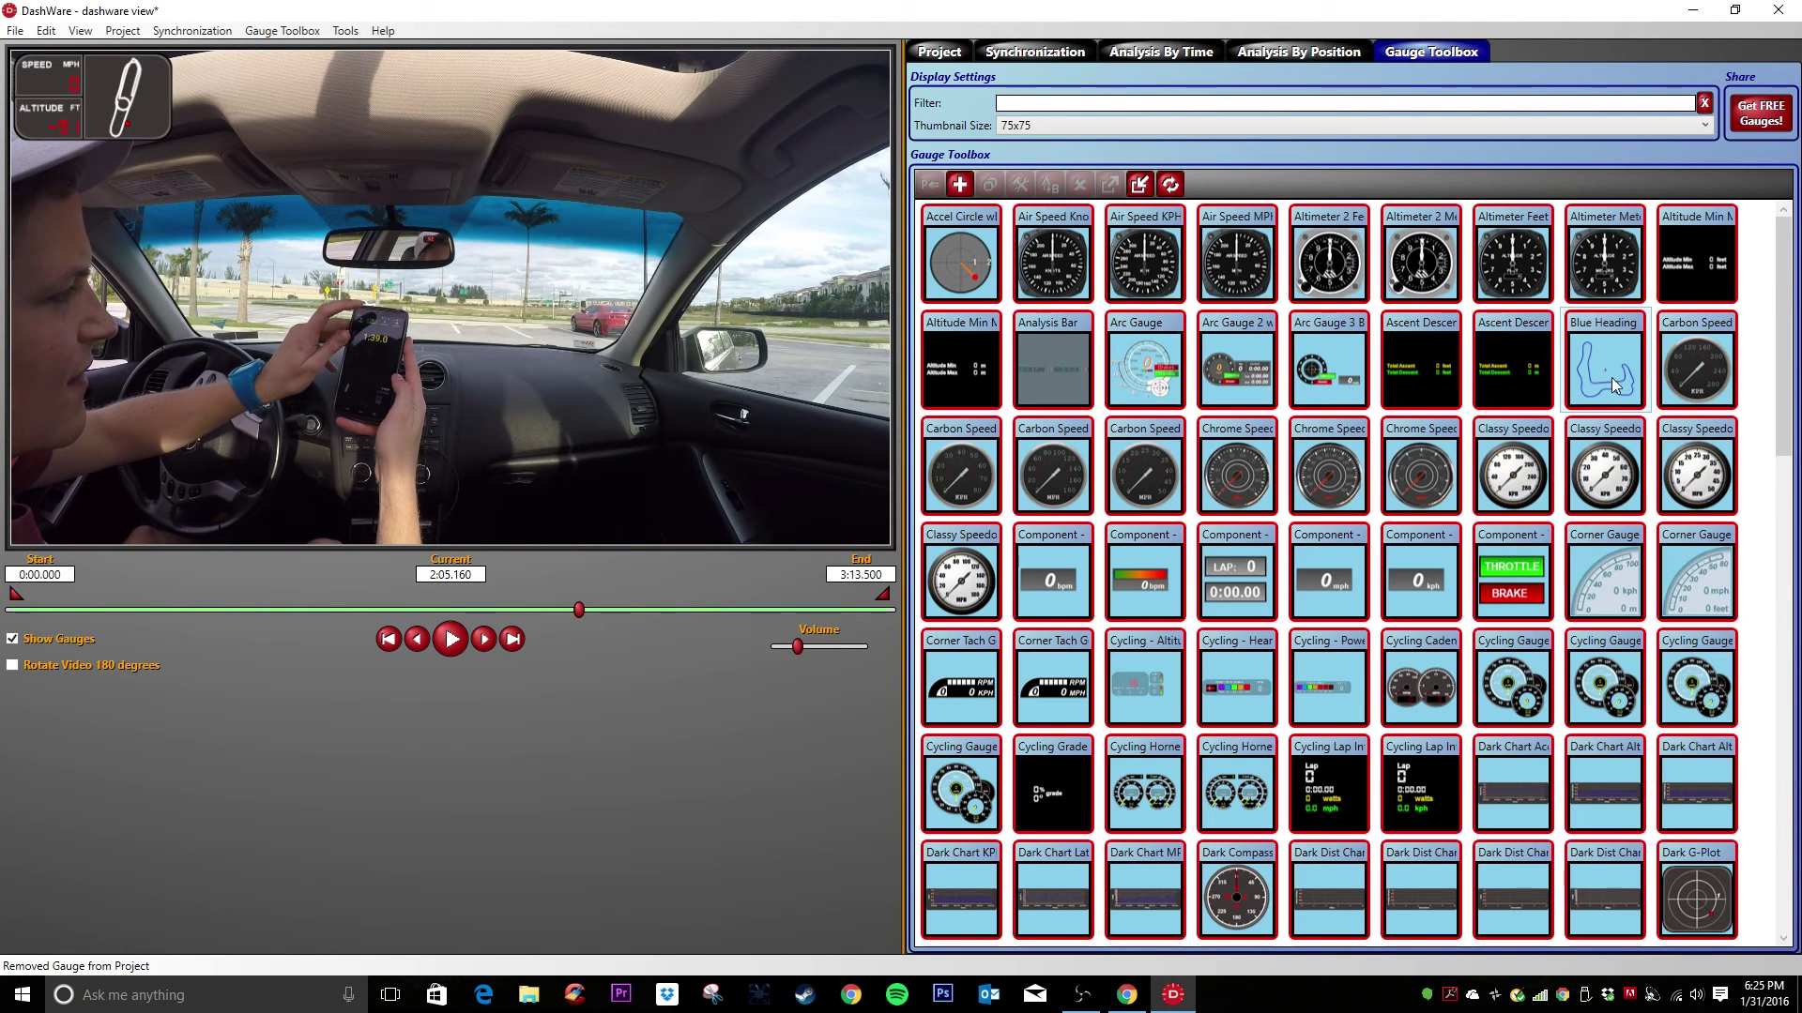
Drop the Blue Heading gauge onto the video and place it in the upper-right corner
left_click_drag(1614, 377, 811, 165)
left_click_drag(425, 342, 794, 176)
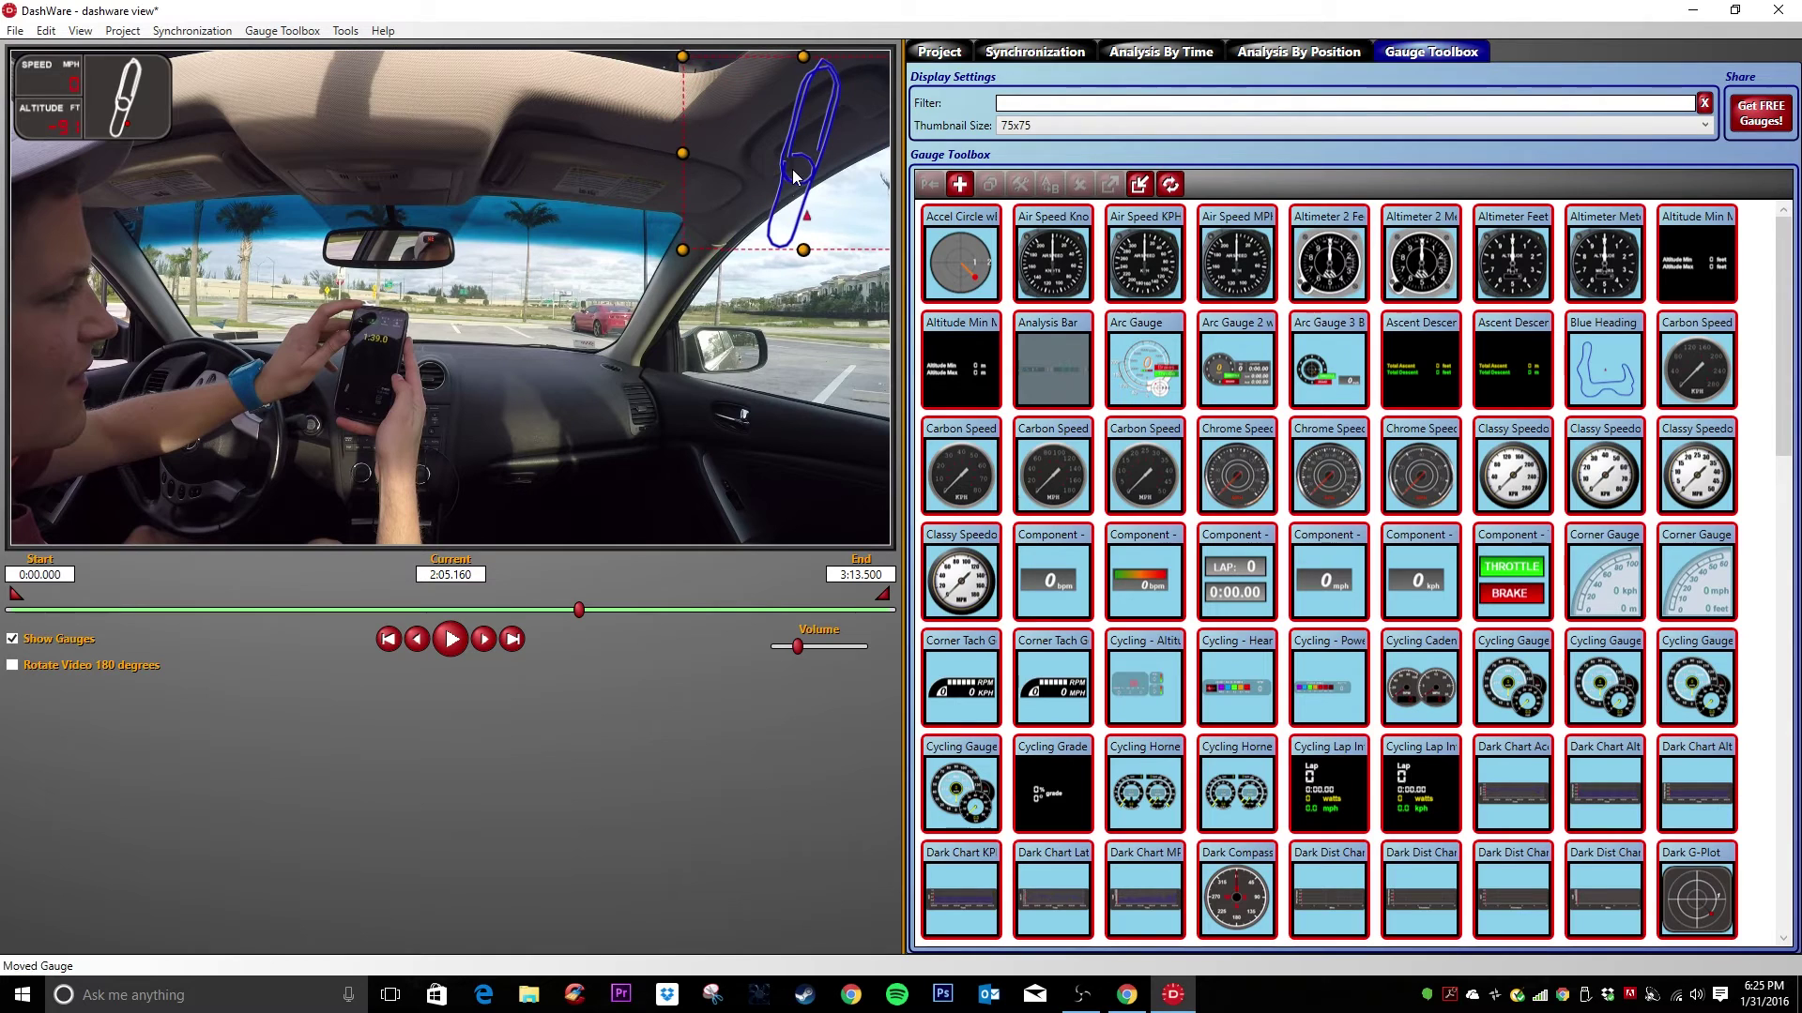
left_click(819, 353)
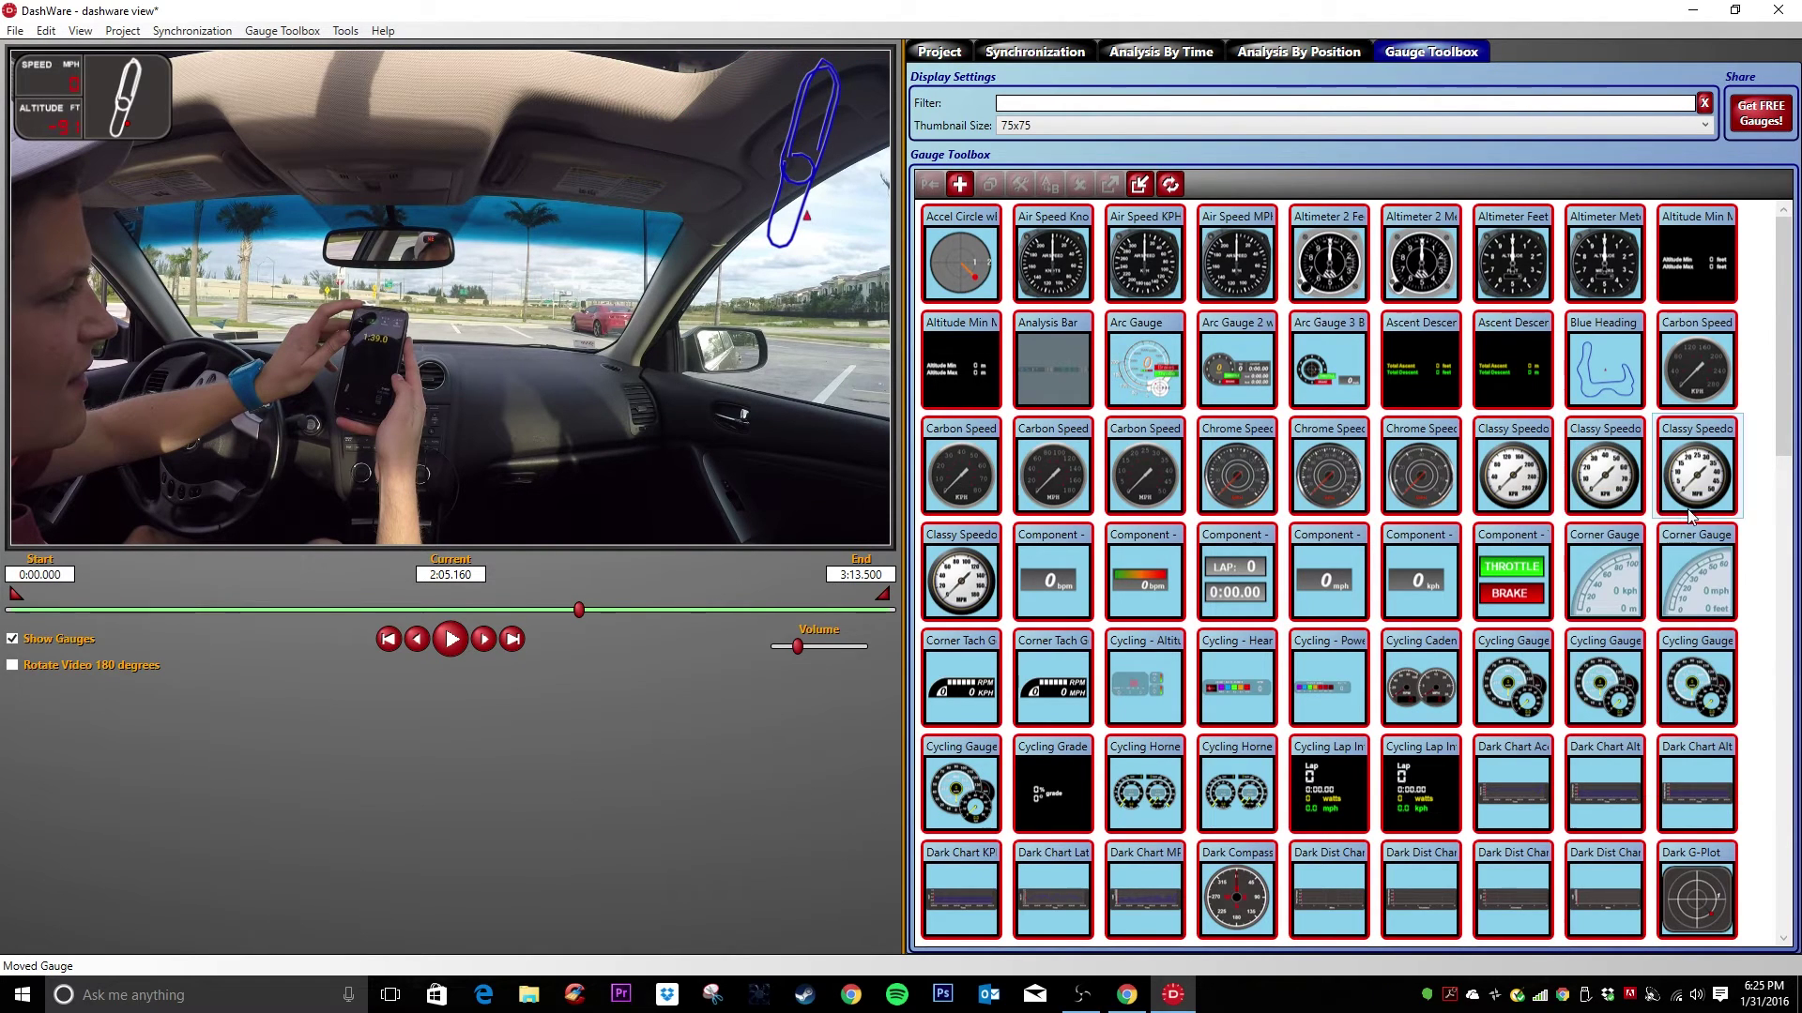
mouse_move(1692, 497)
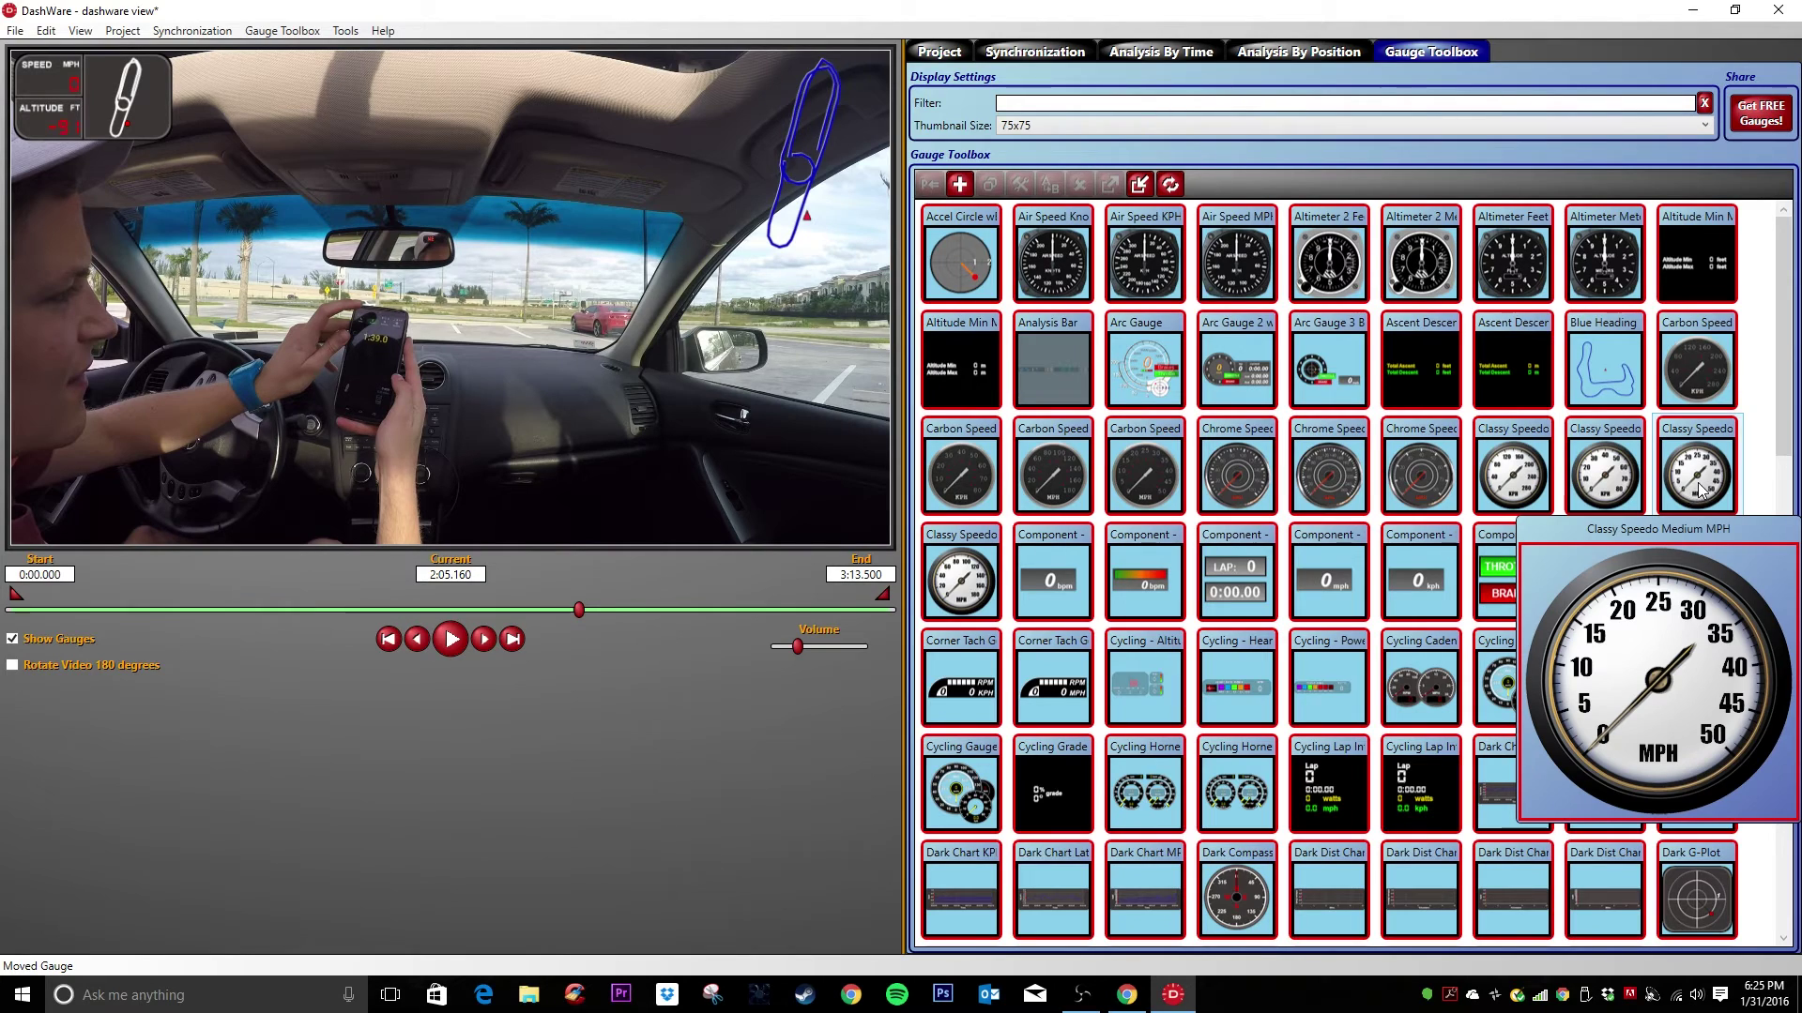
scroll(1697, 490, "down", 3)
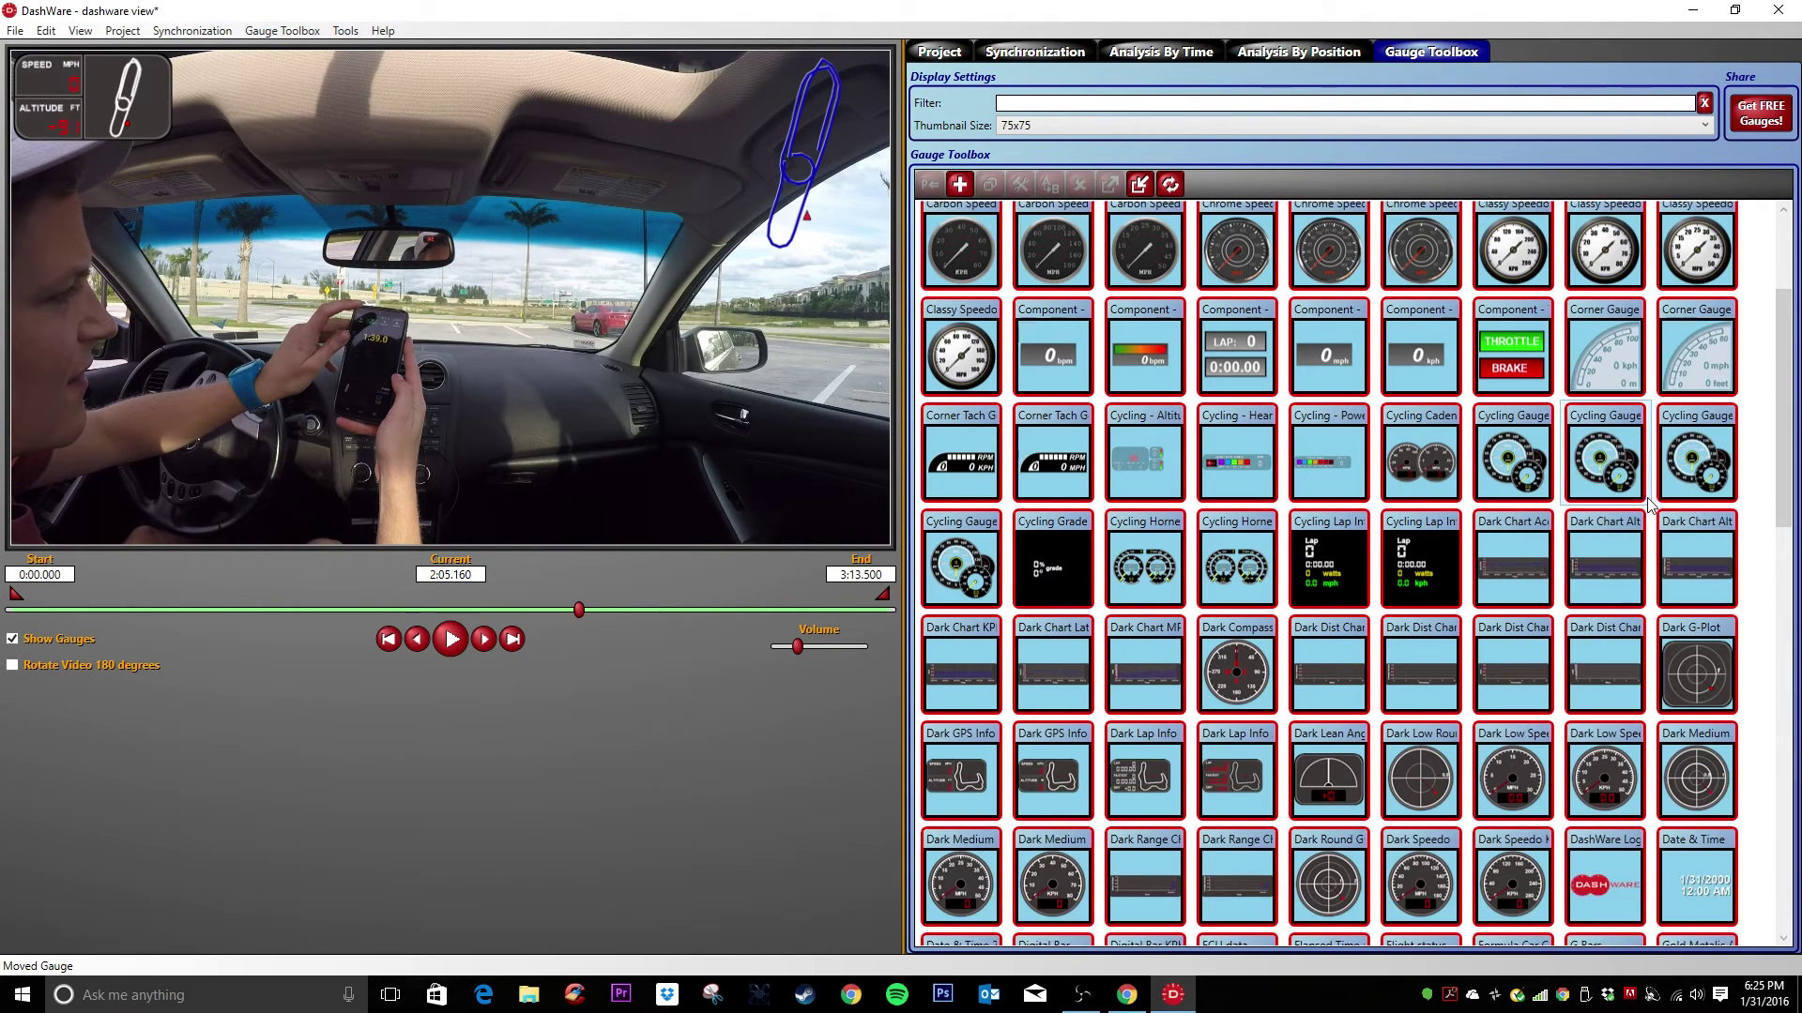
scroll(1649, 504, "down", 9)
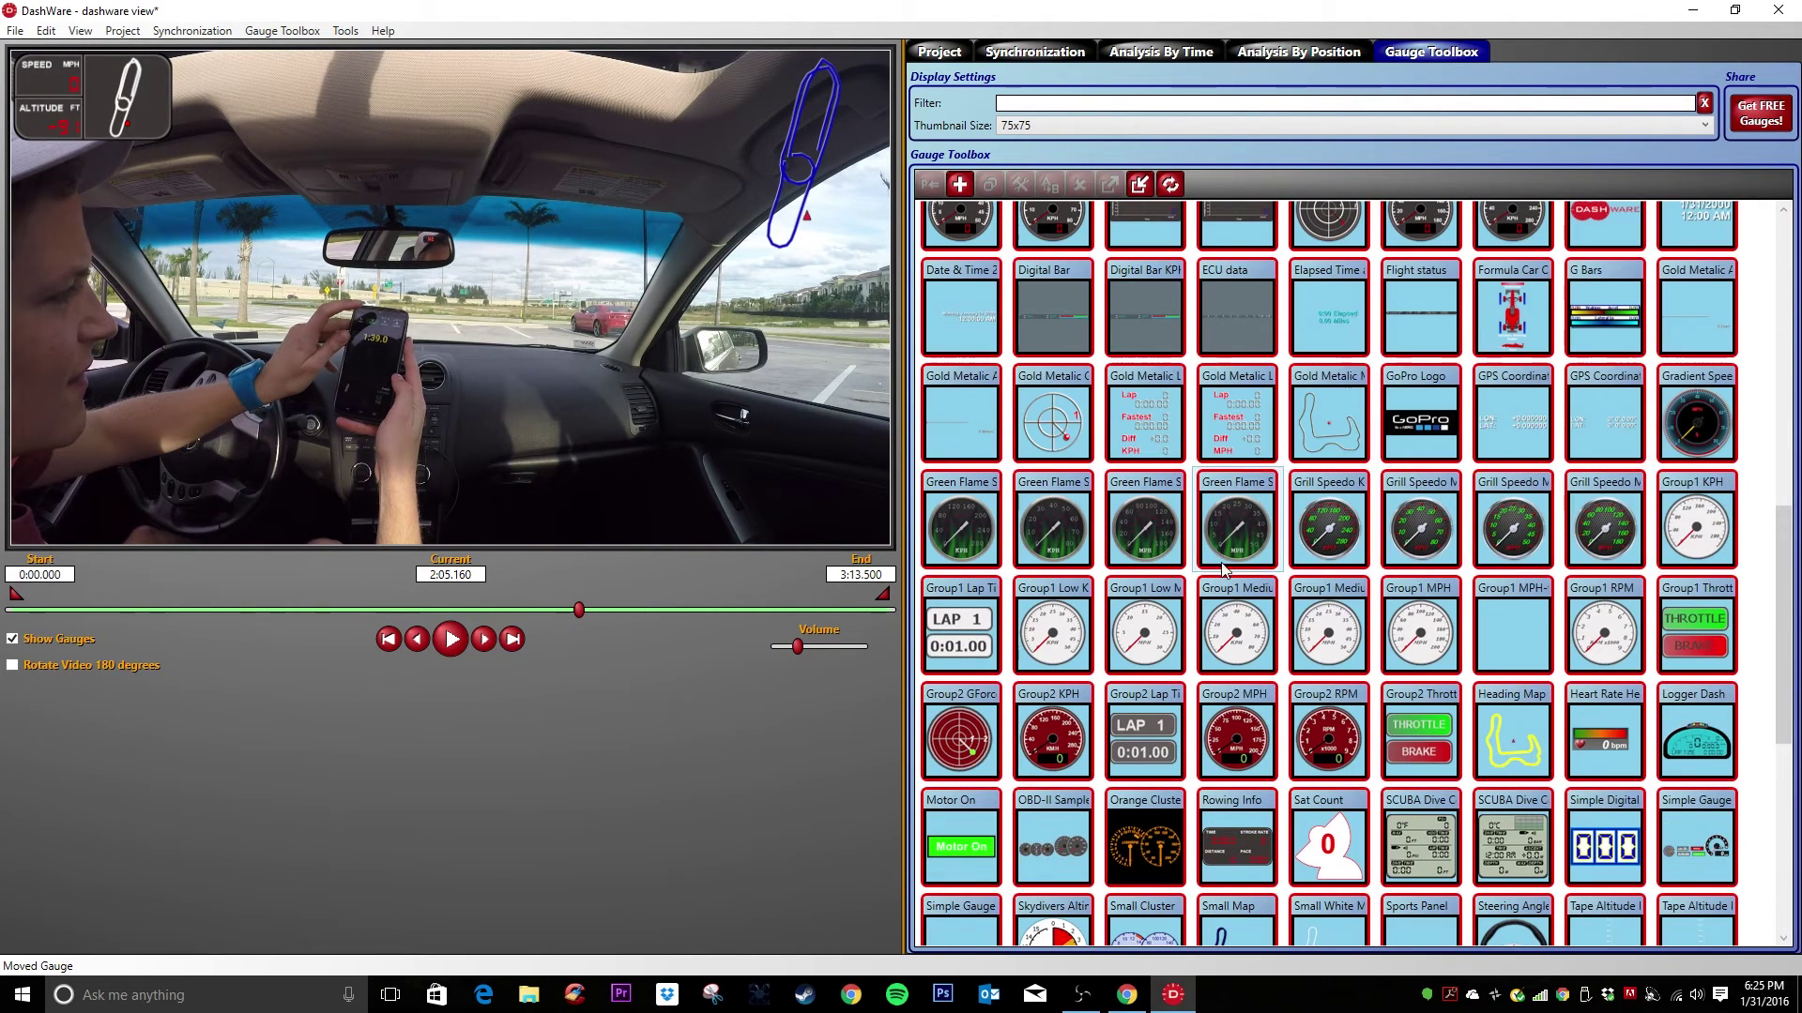
Add the Green Flame Speedo MPH gauge in the video's lower-right corner
left_click_drag(1240, 532, 809, 306)
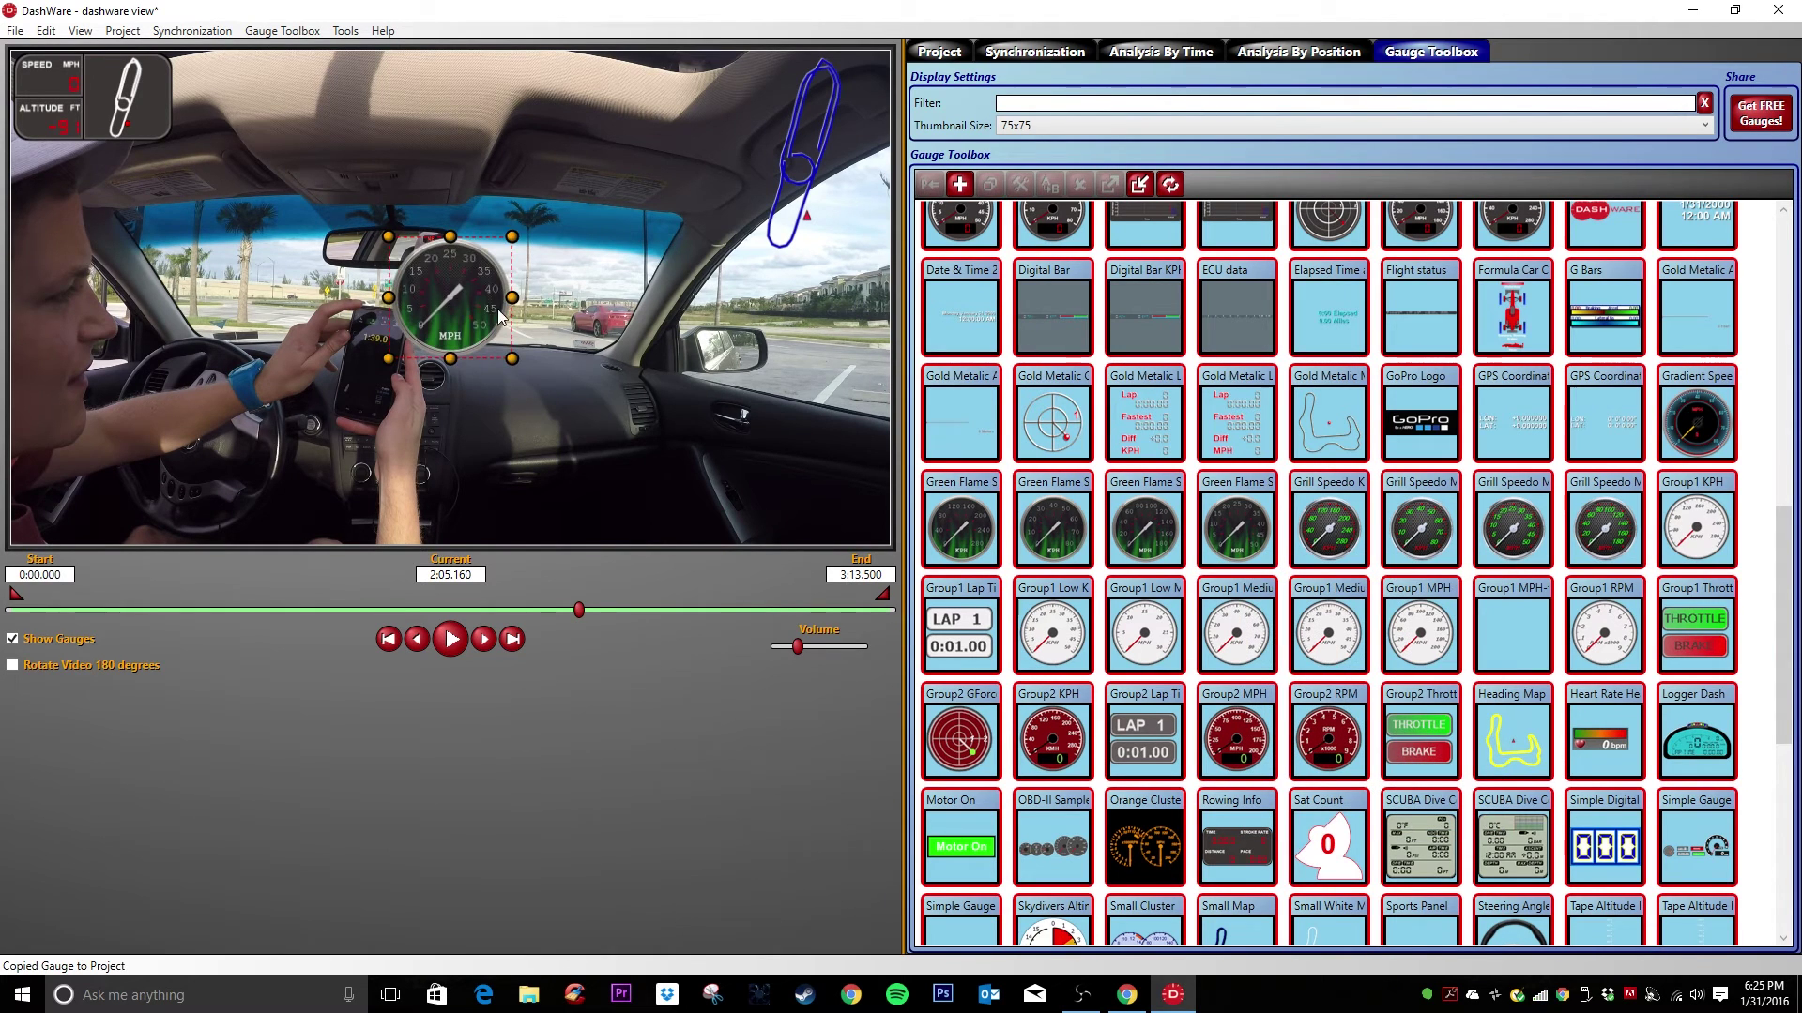
left_click_drag(500, 317, 823, 469)
scroll(1395, 413, "down", 3)
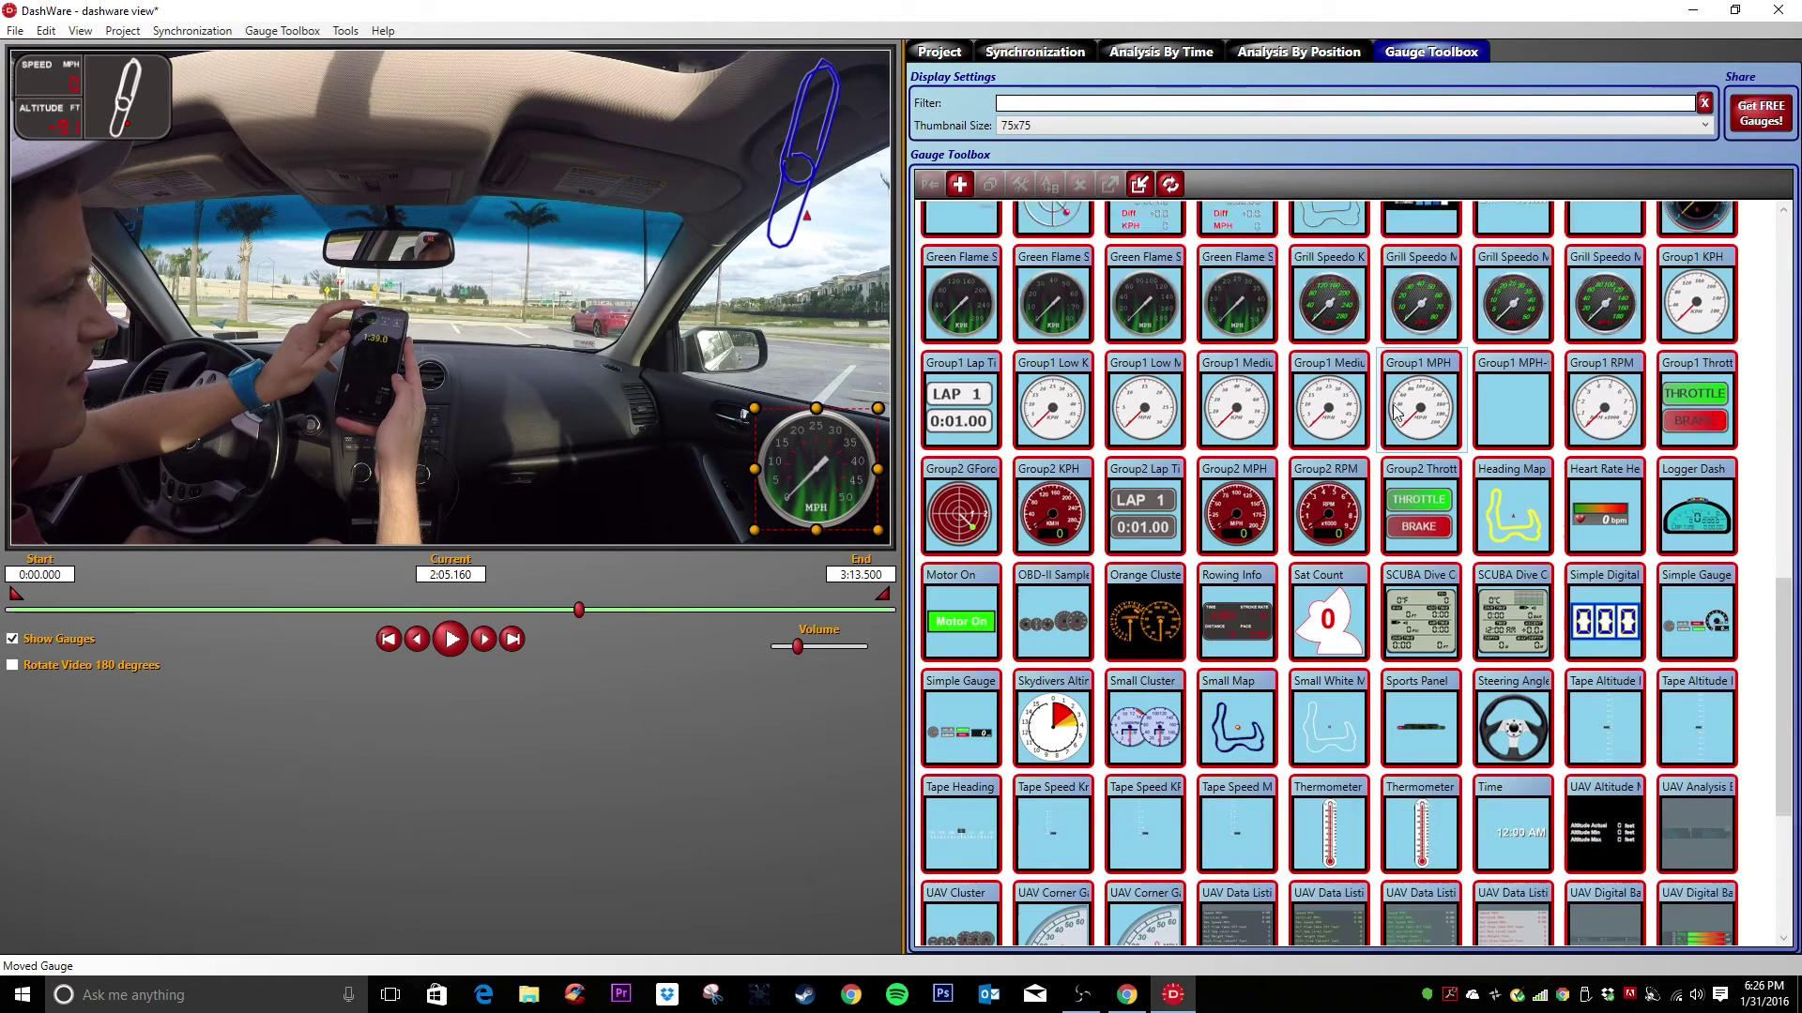
scroll(1396, 413, "down", 2)
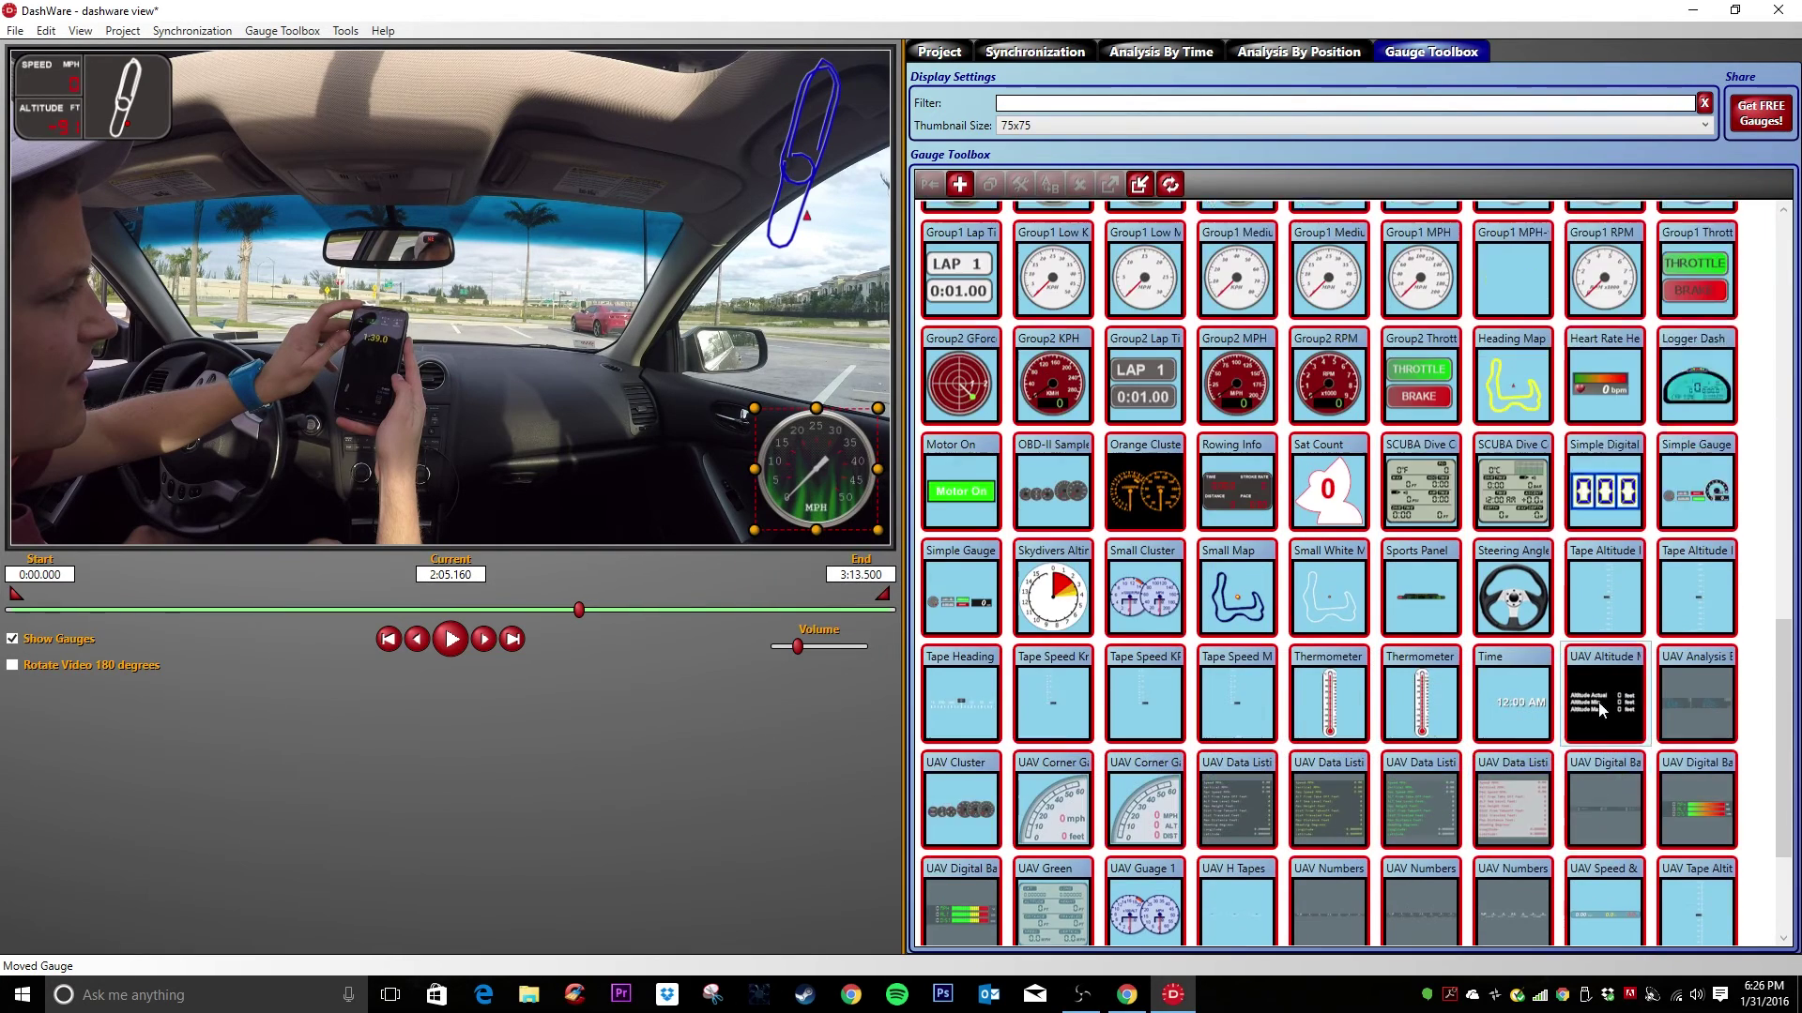
scroll(1599, 709, "up", 5)
Place the GoPro Logo in the bottom-left corner and shrink the speedometer
left_click_drag(1421, 563, 895, 538)
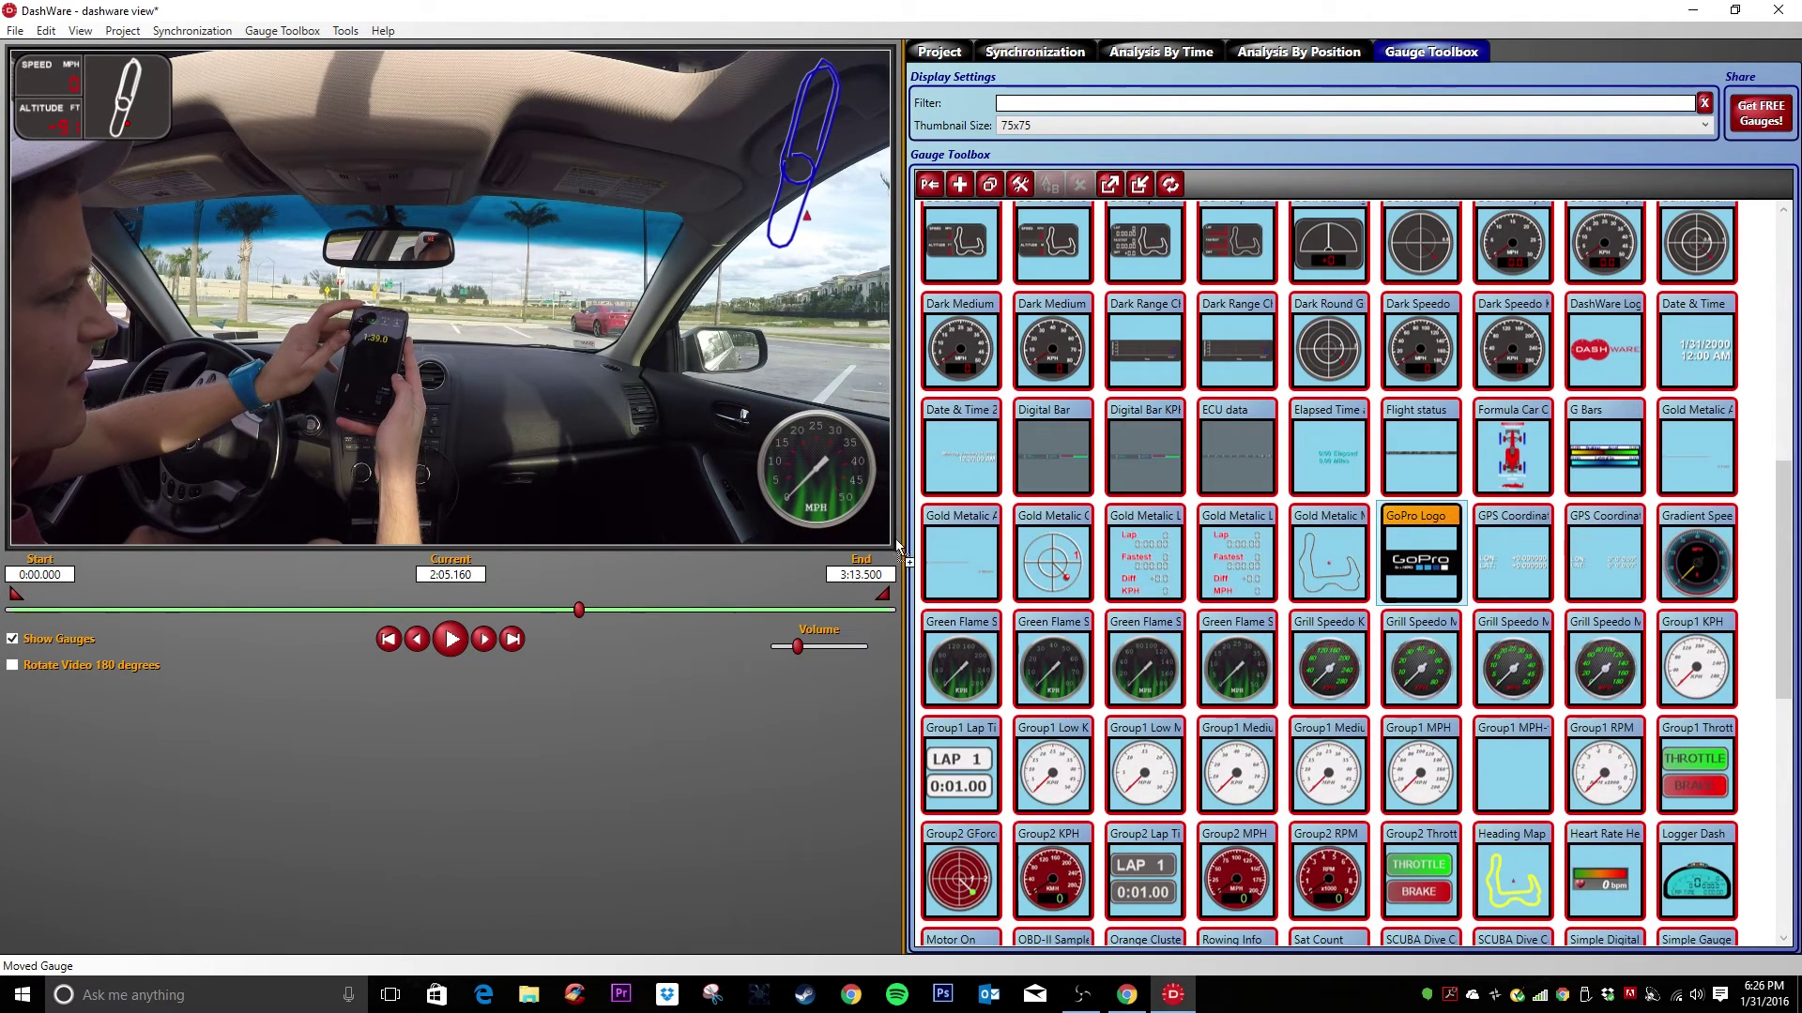
left_click_drag(122, 507, 139, 424)
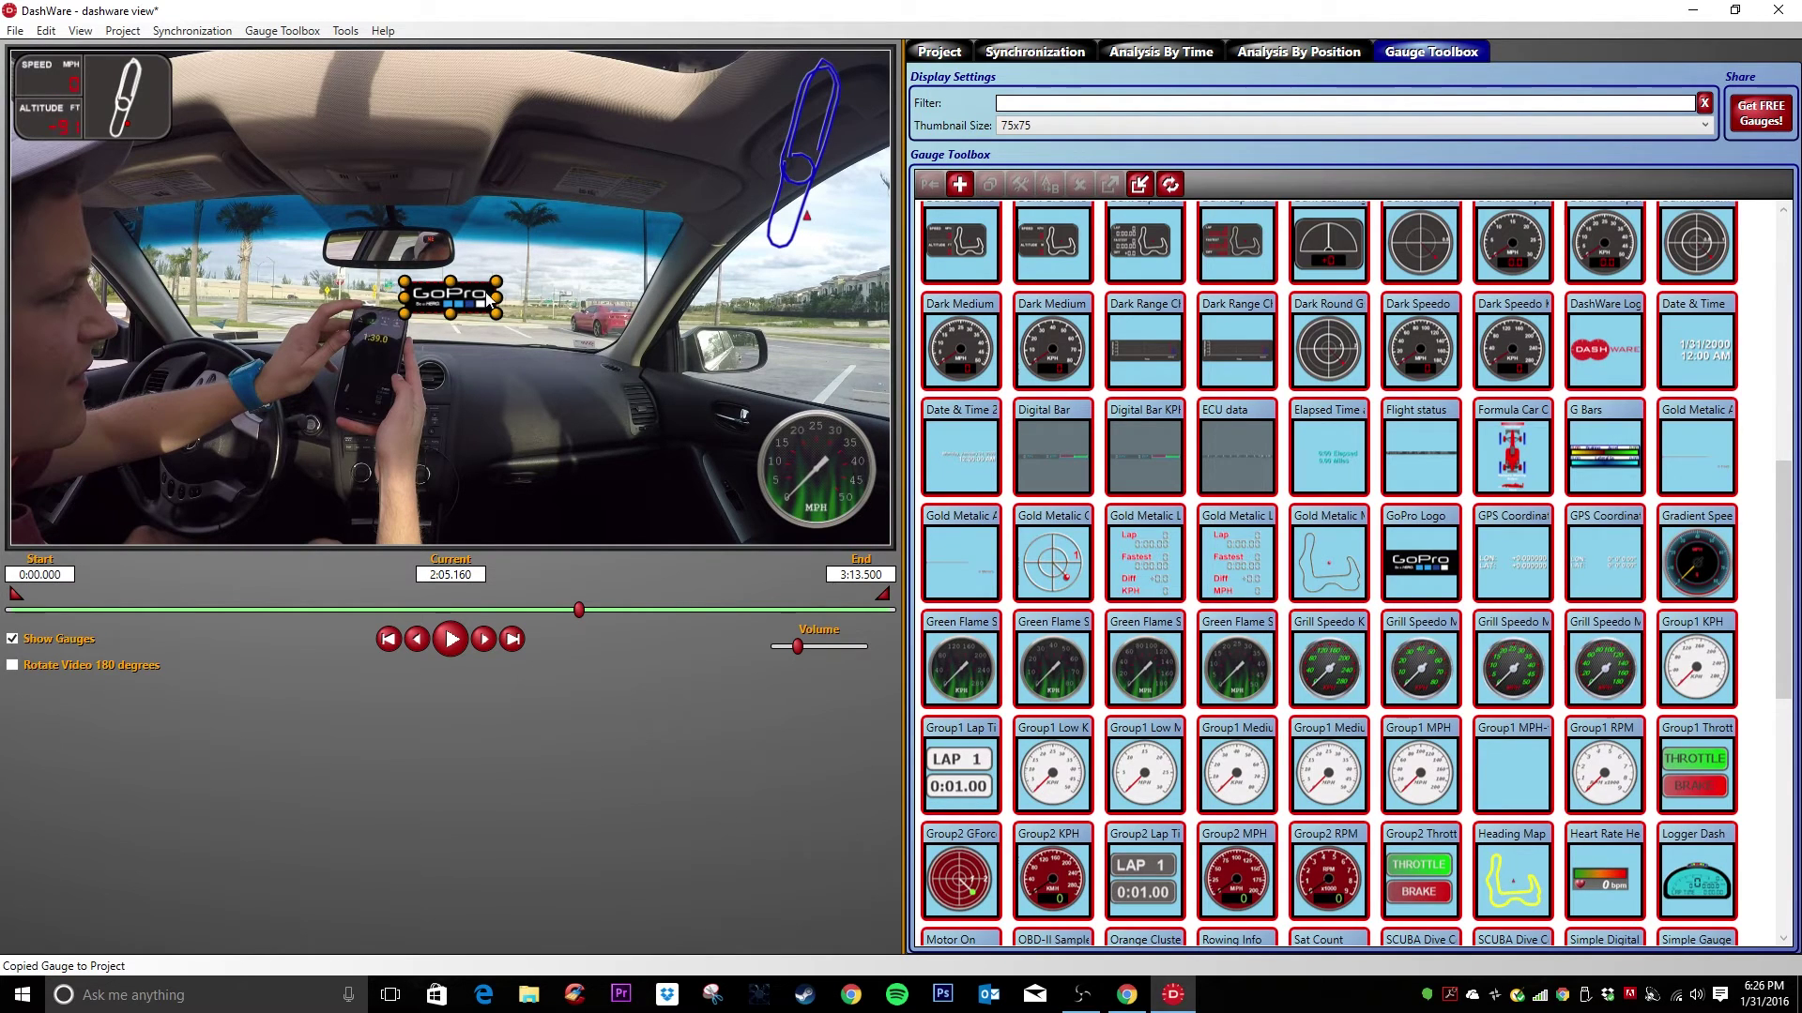
left_click_drag(488, 298, 144, 489)
left_click(786, 462)
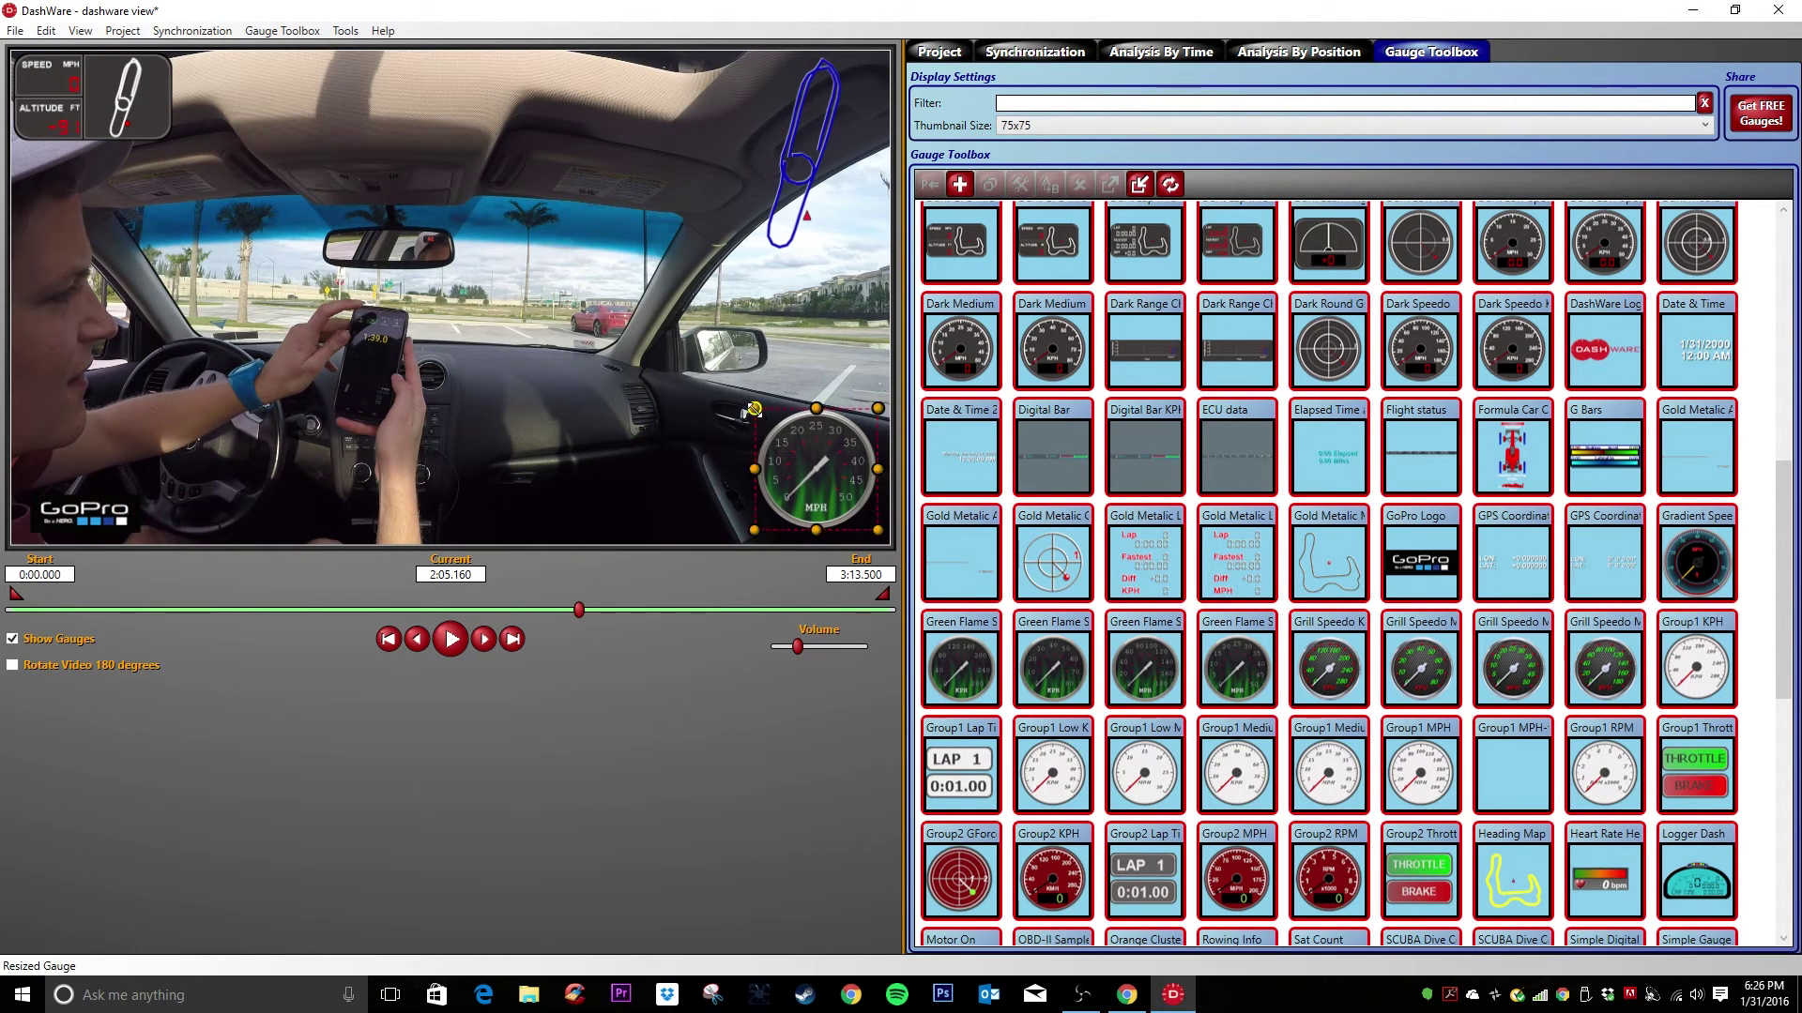
left_click_drag(754, 409, 792, 448)
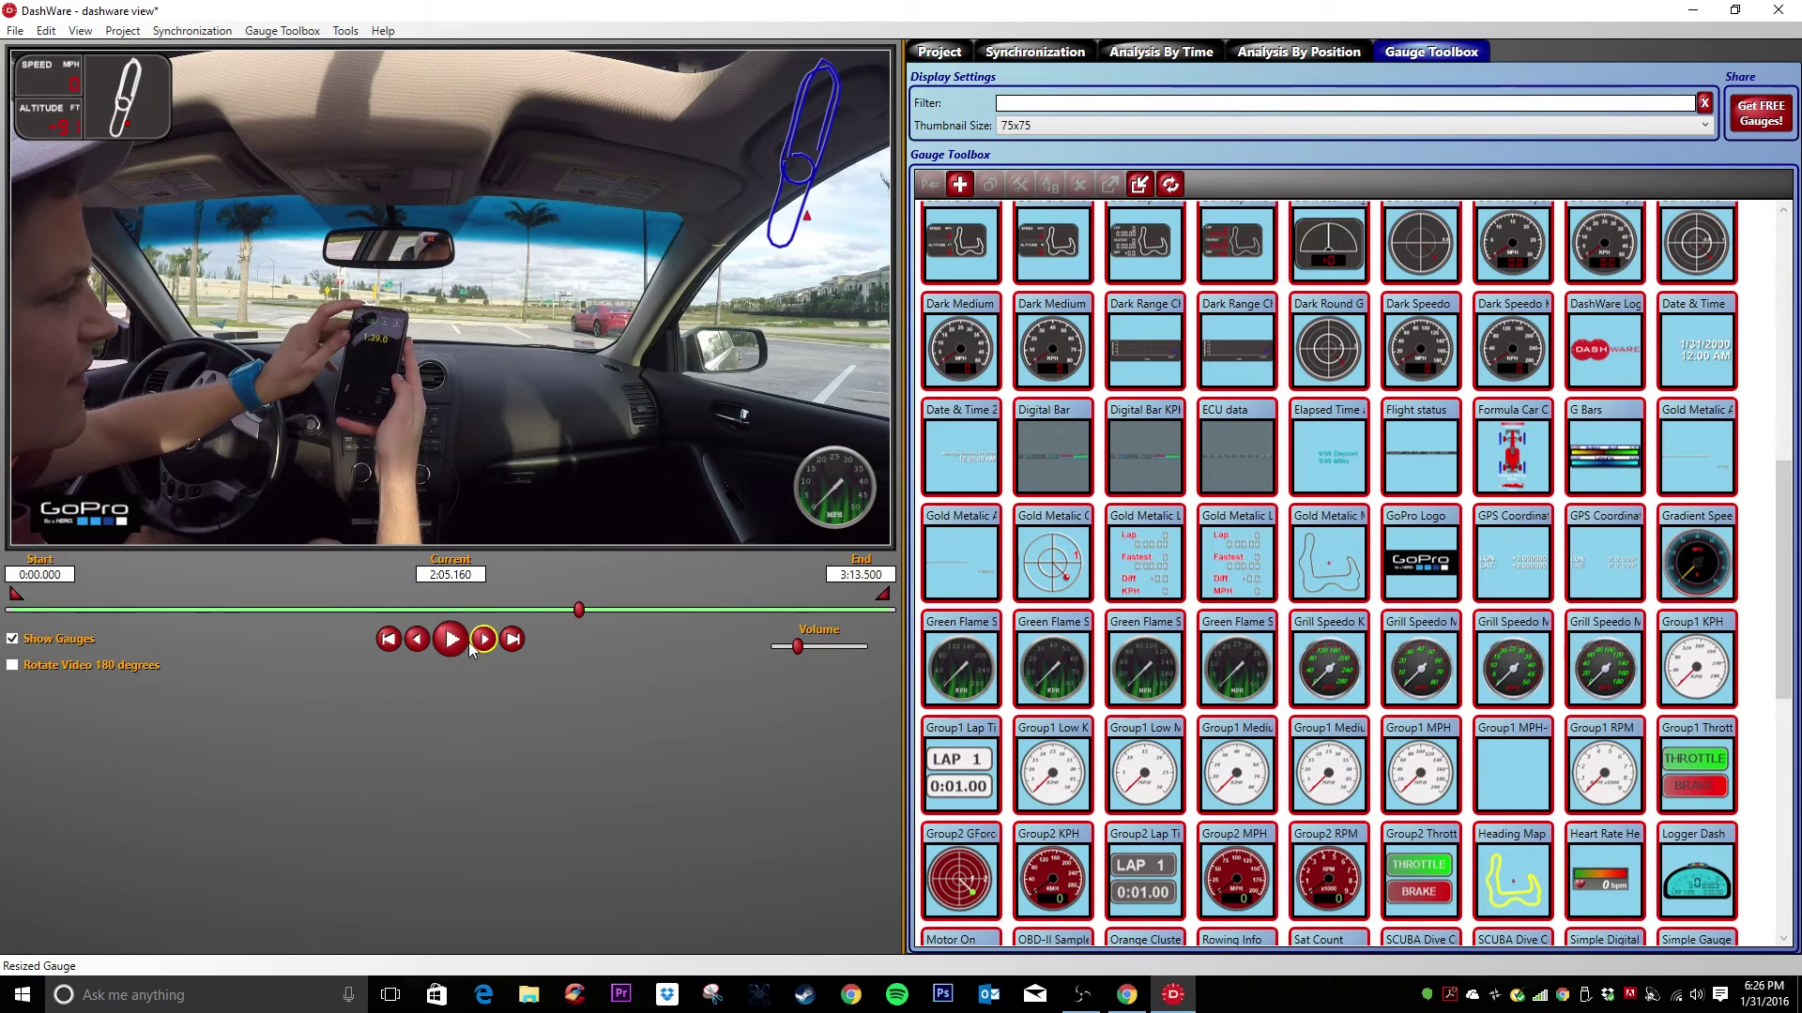
left_click(456, 648)
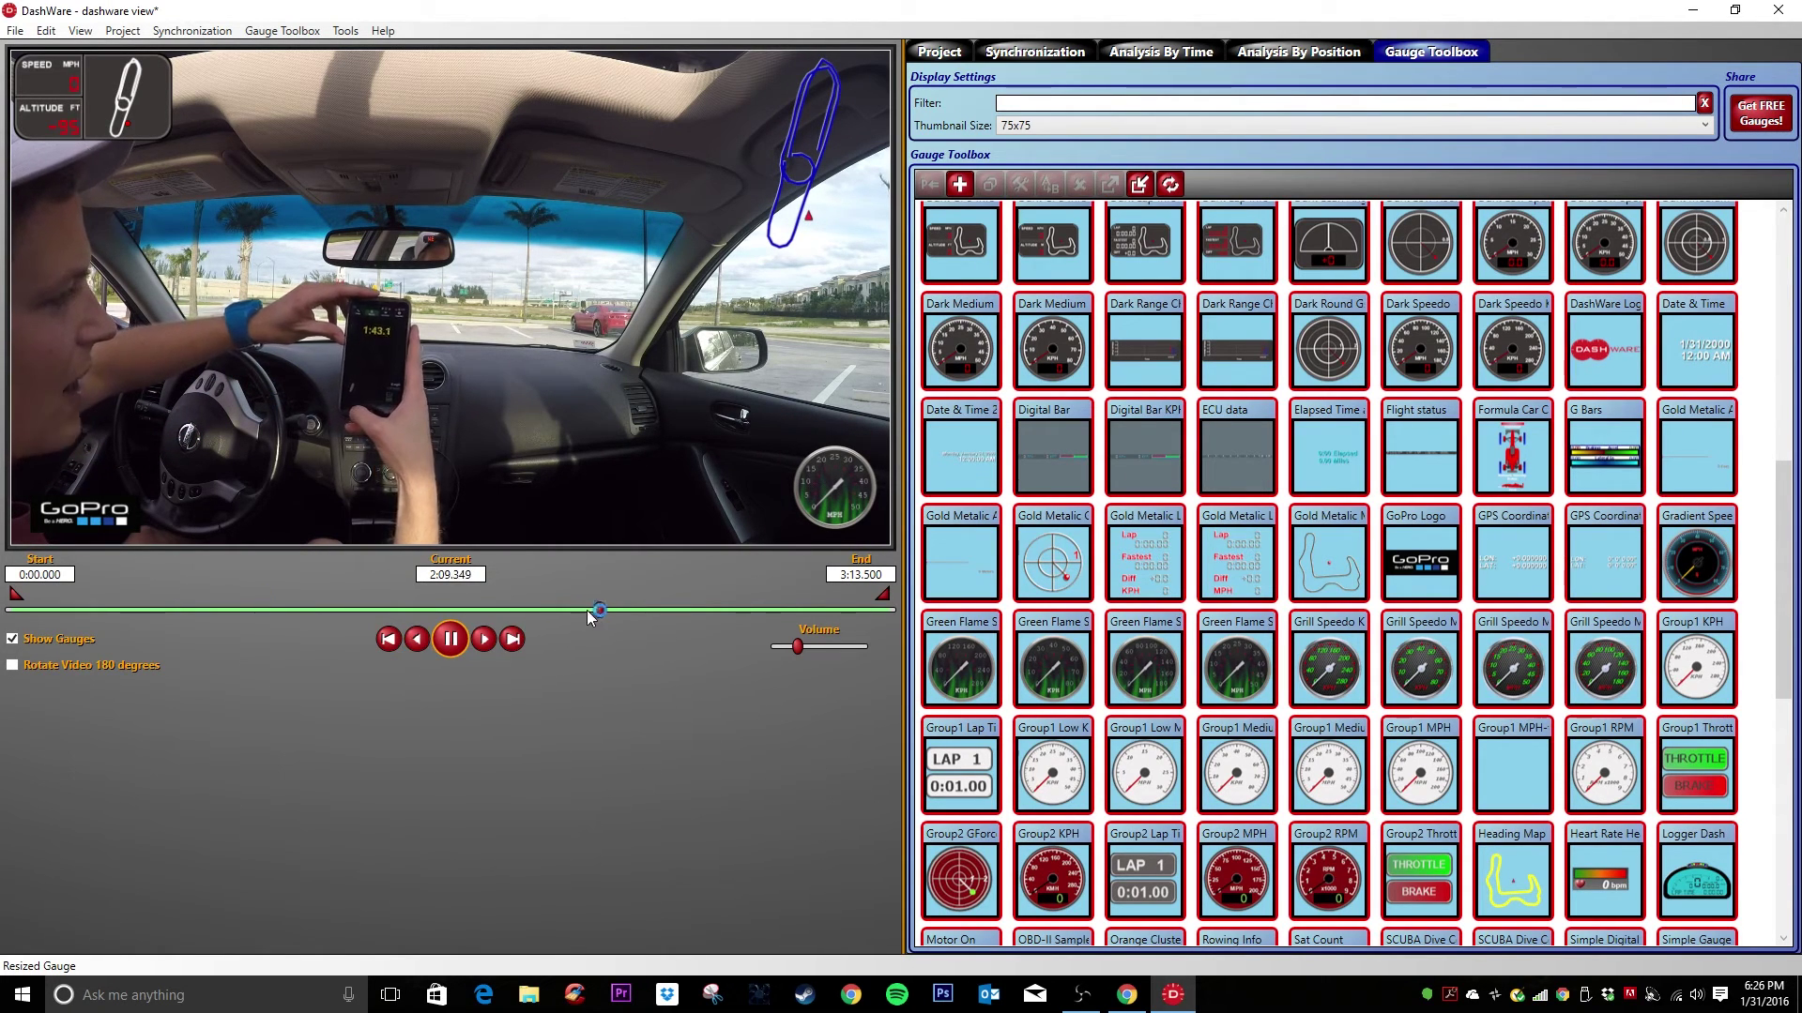
Scrub back and play the footage with the new overlays, pausing at 1:05.656
left_click_drag(591, 610, 251, 623)
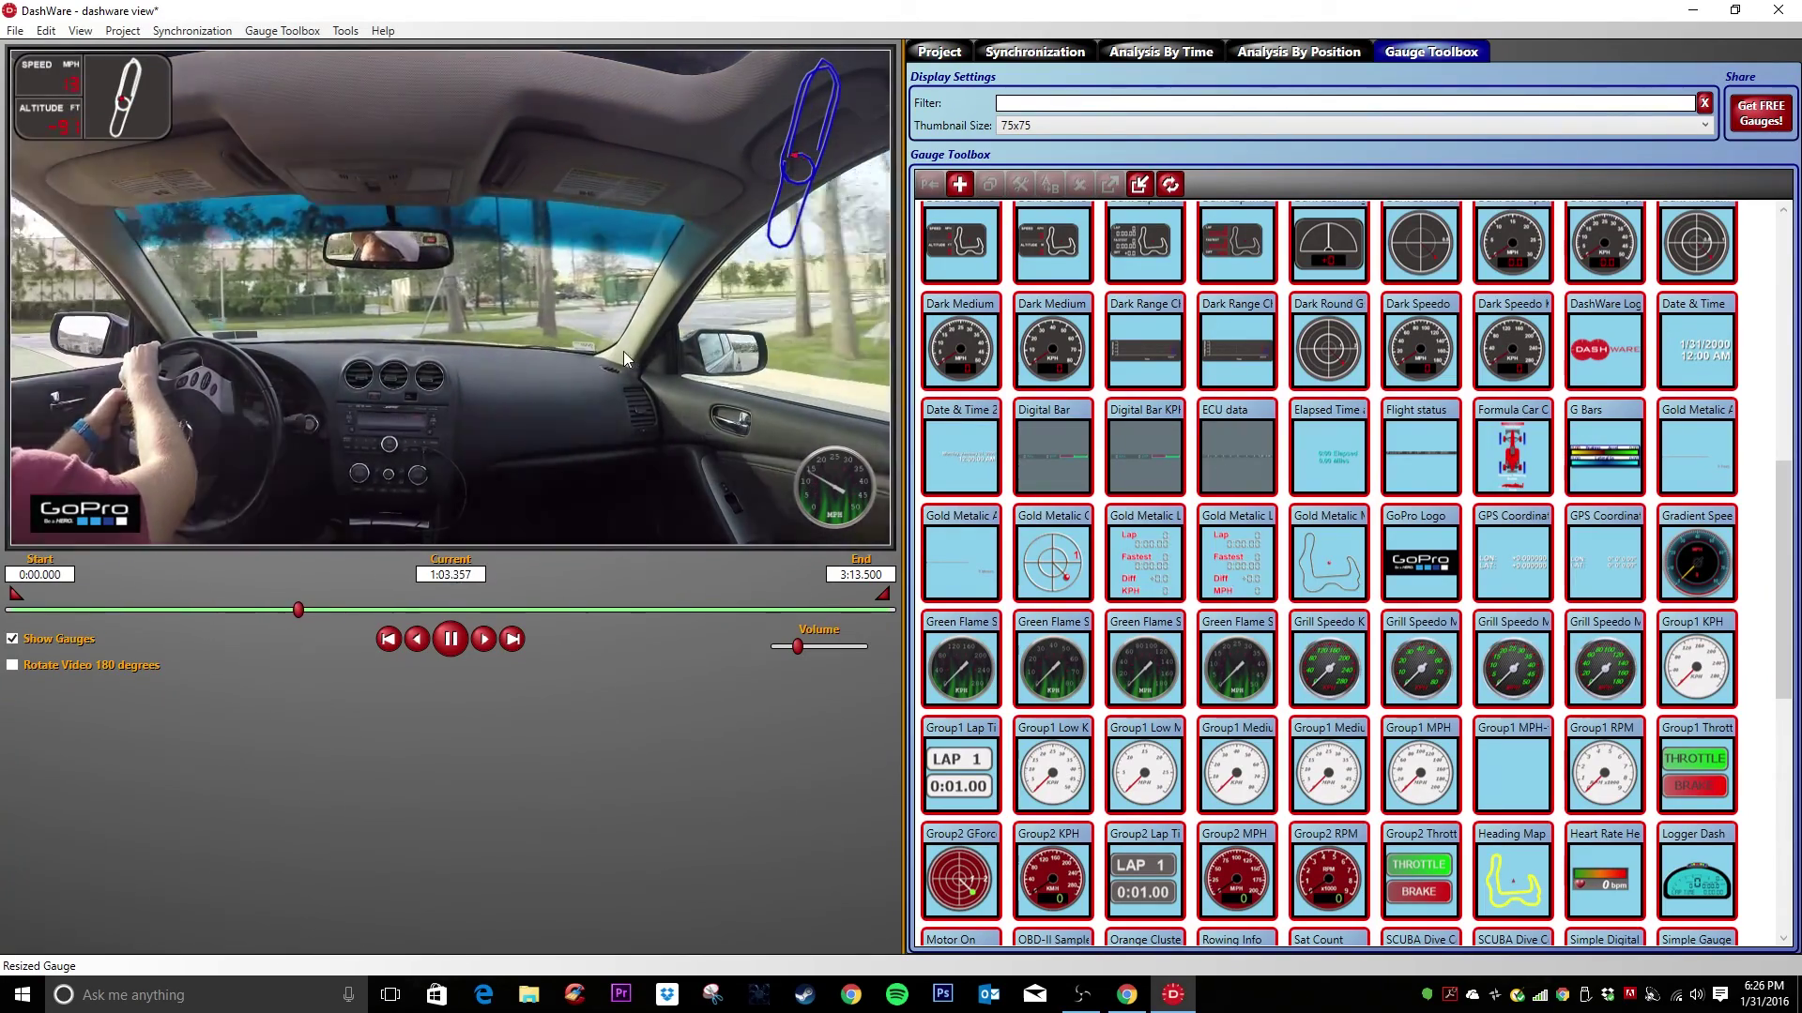
left_click(458, 648)
left_click_drag(1236, 662, 1210, 887)
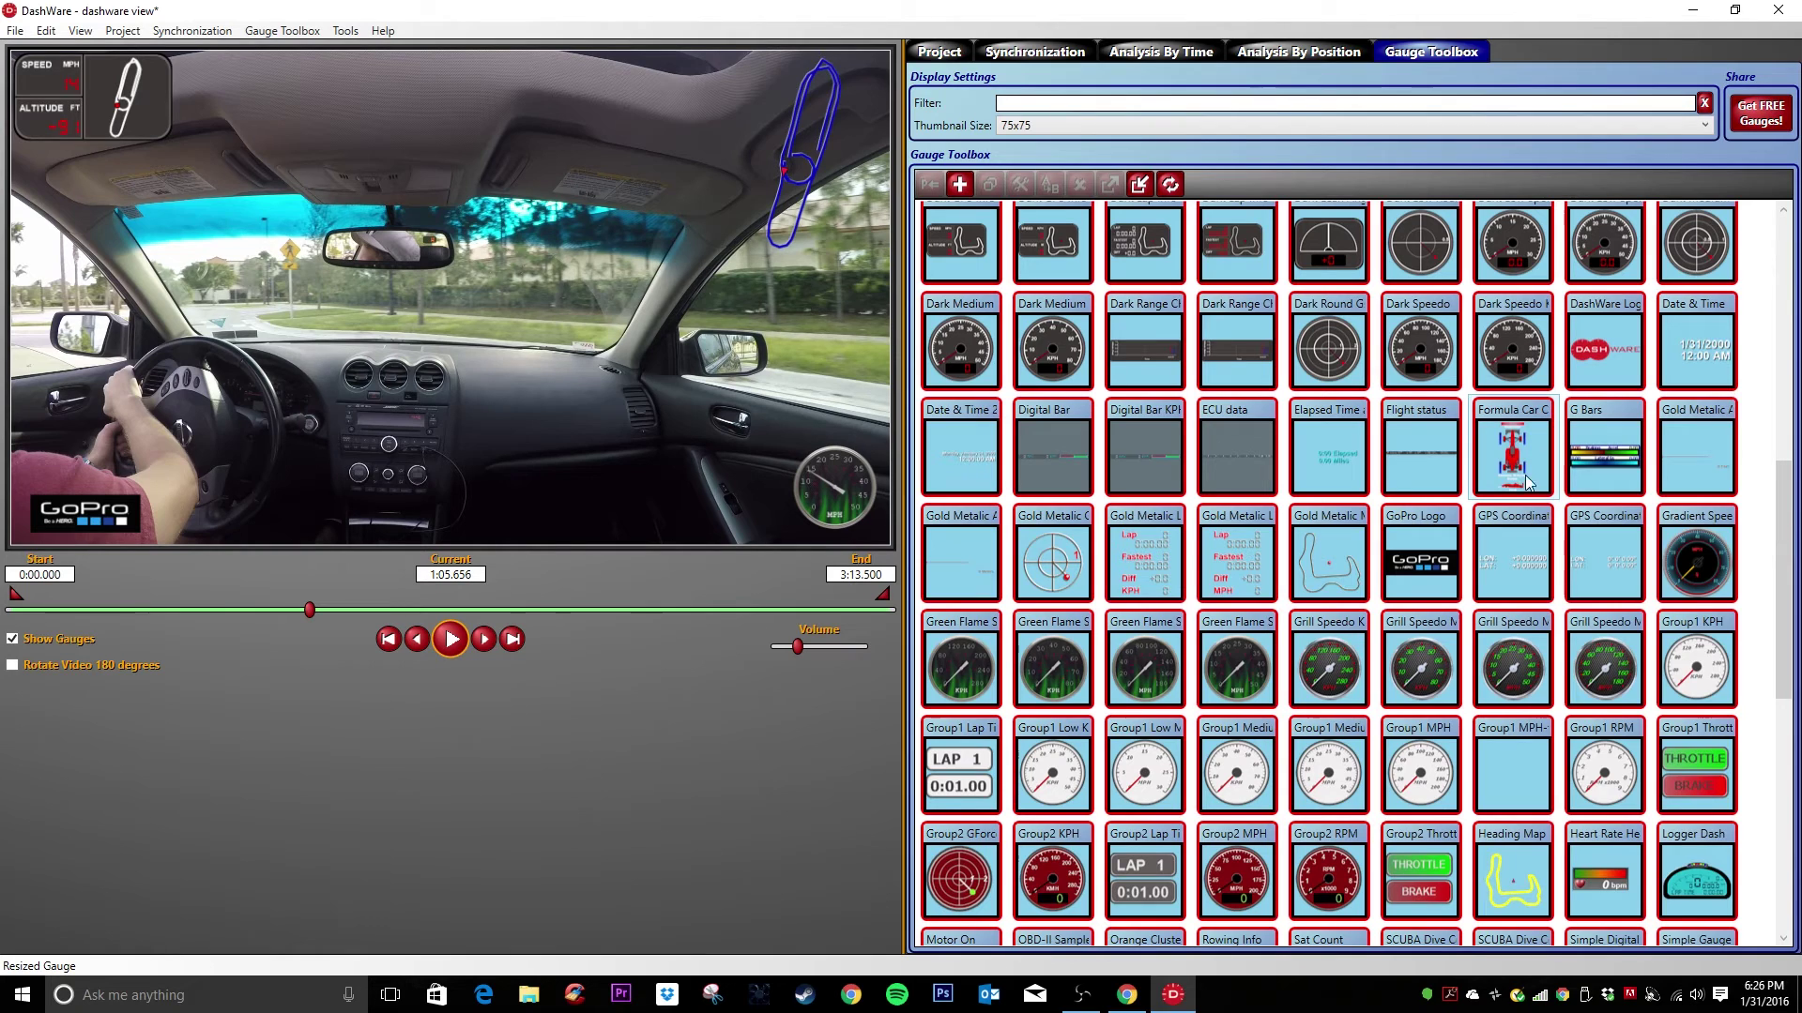
Try the Formula Car Cluster gauge on the windshield, then delete it from the project
mouse_move(1527, 462)
left_click_drag(1527, 462, 1129, 431)
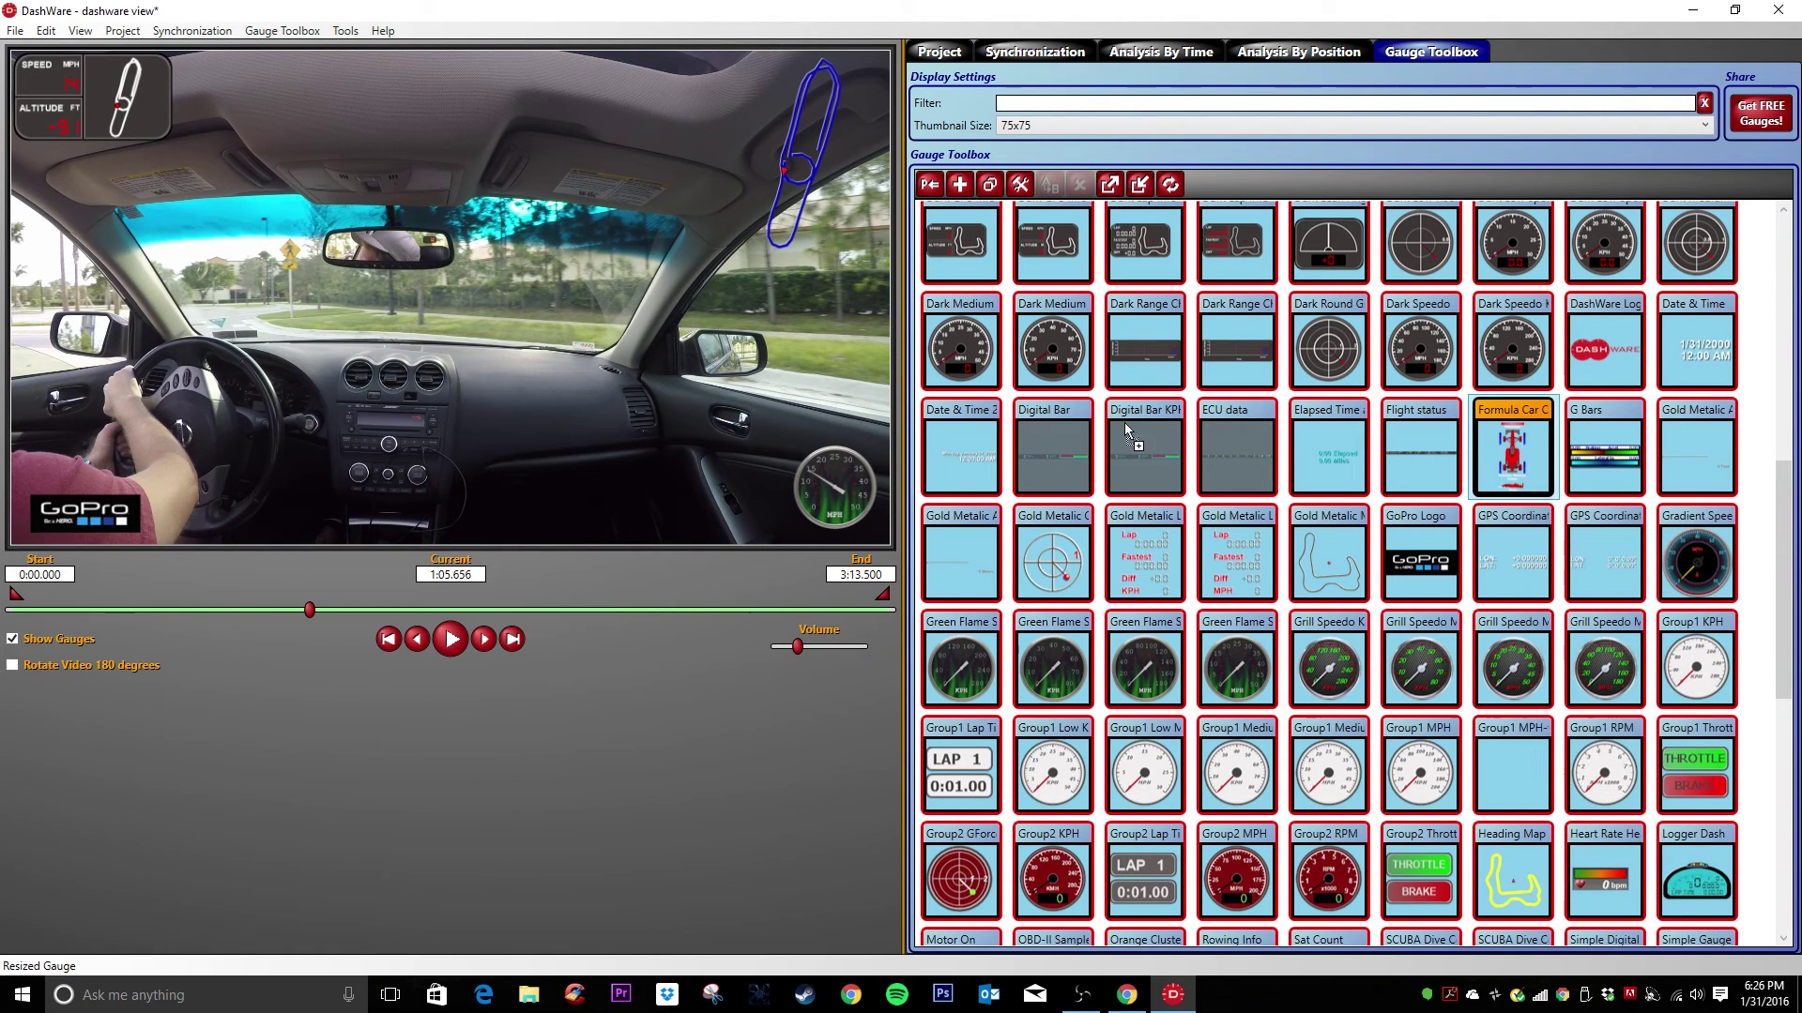
left_click_drag(507, 371, 556, 296)
left_click_drag(446, 293, 647, 232)
left_click(520, 373)
left_click(654, 332)
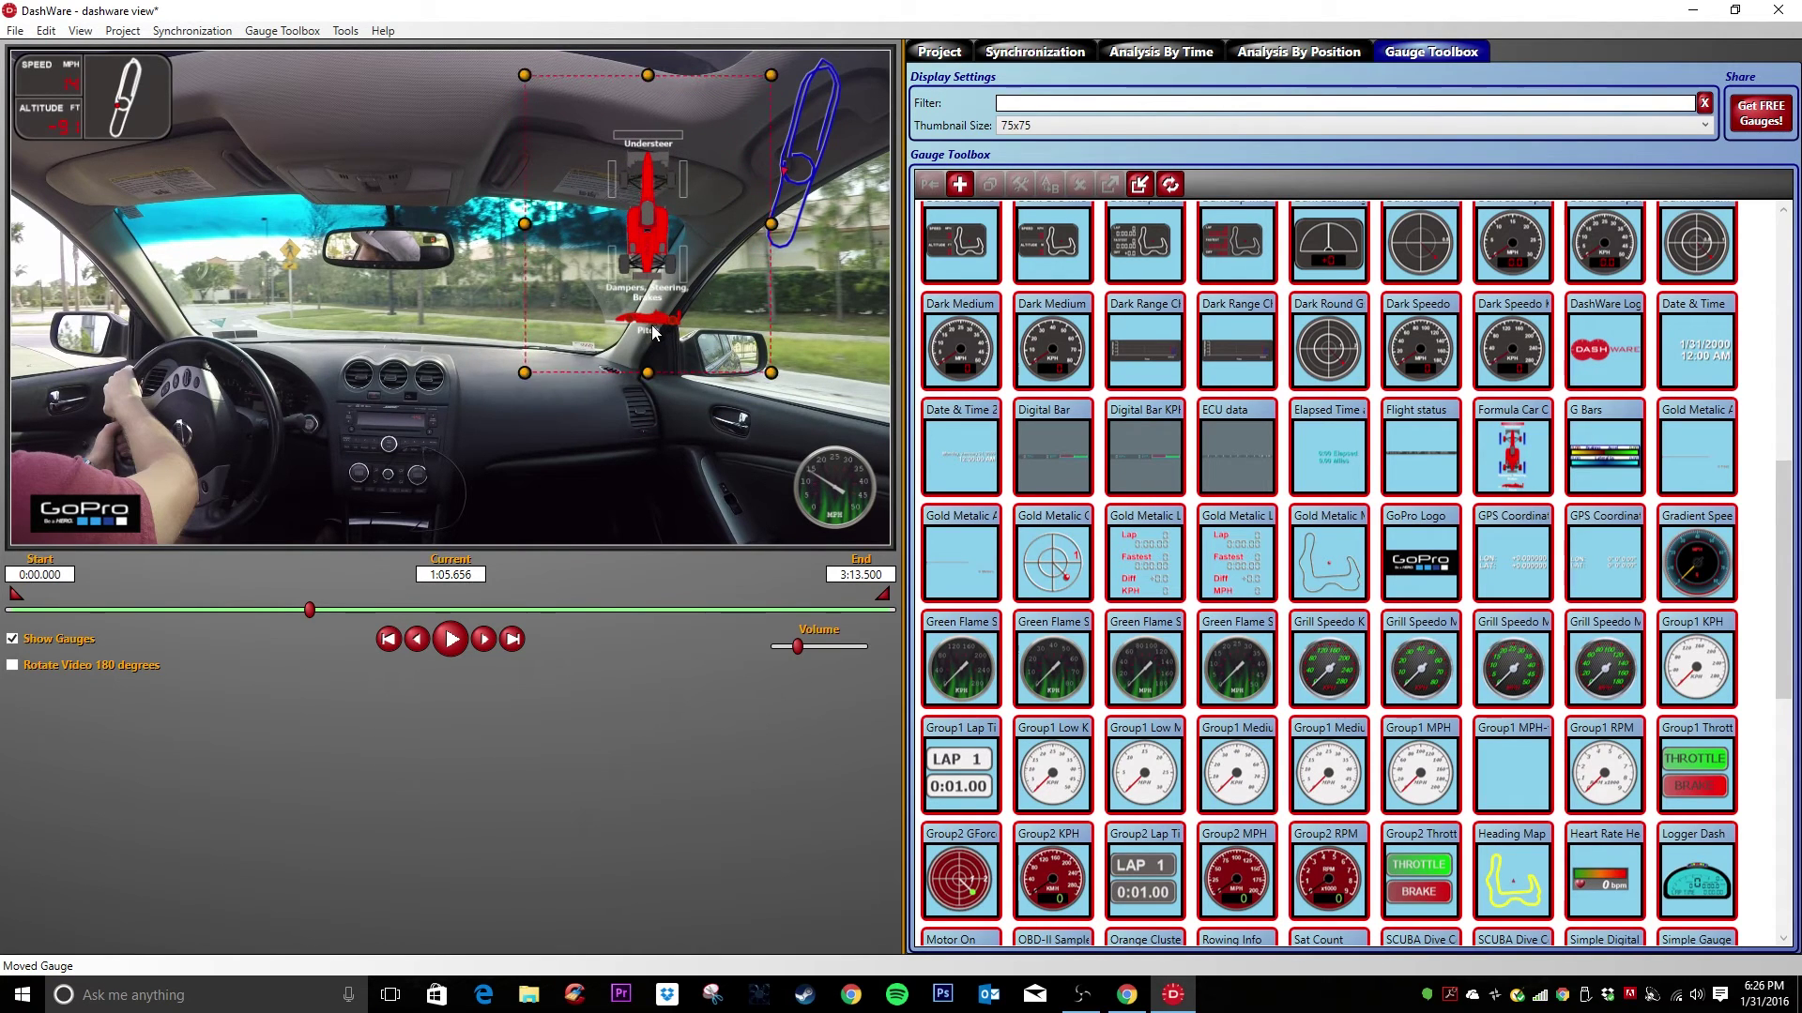
key("Delete")
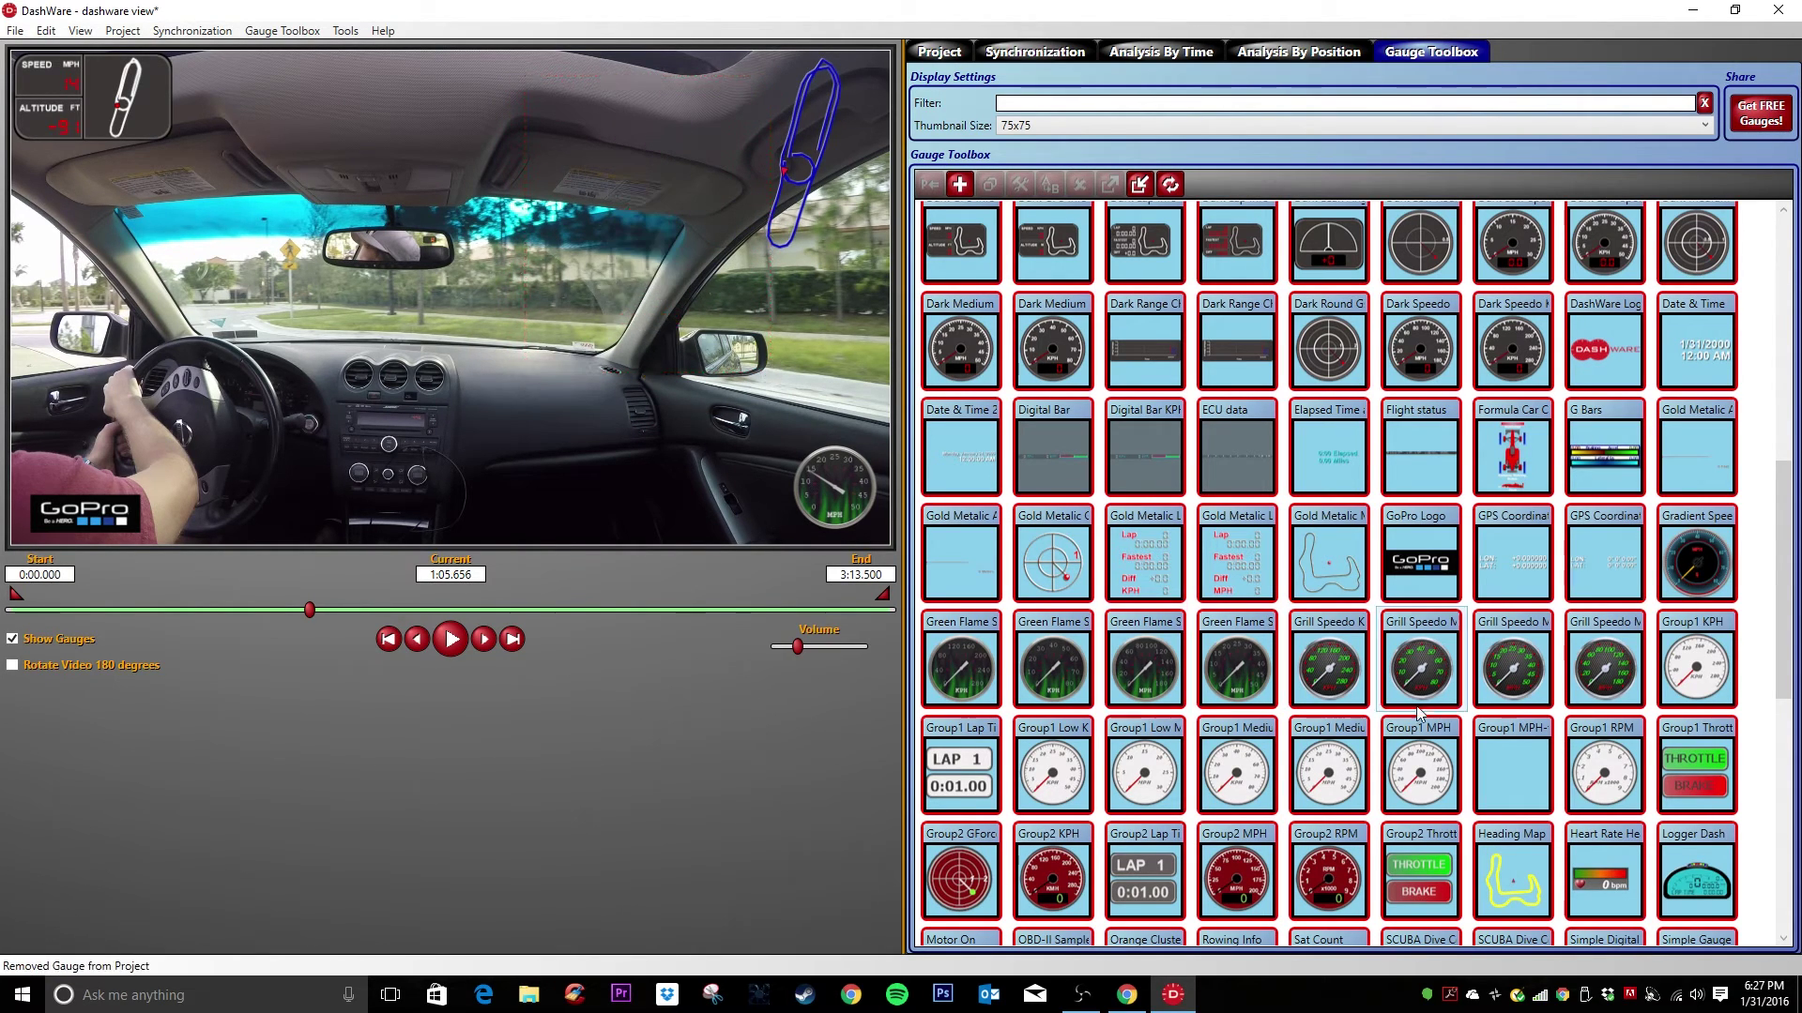
Add the DashWare Logo and place it on the right just above the speedometer
mouse_move(1421, 677)
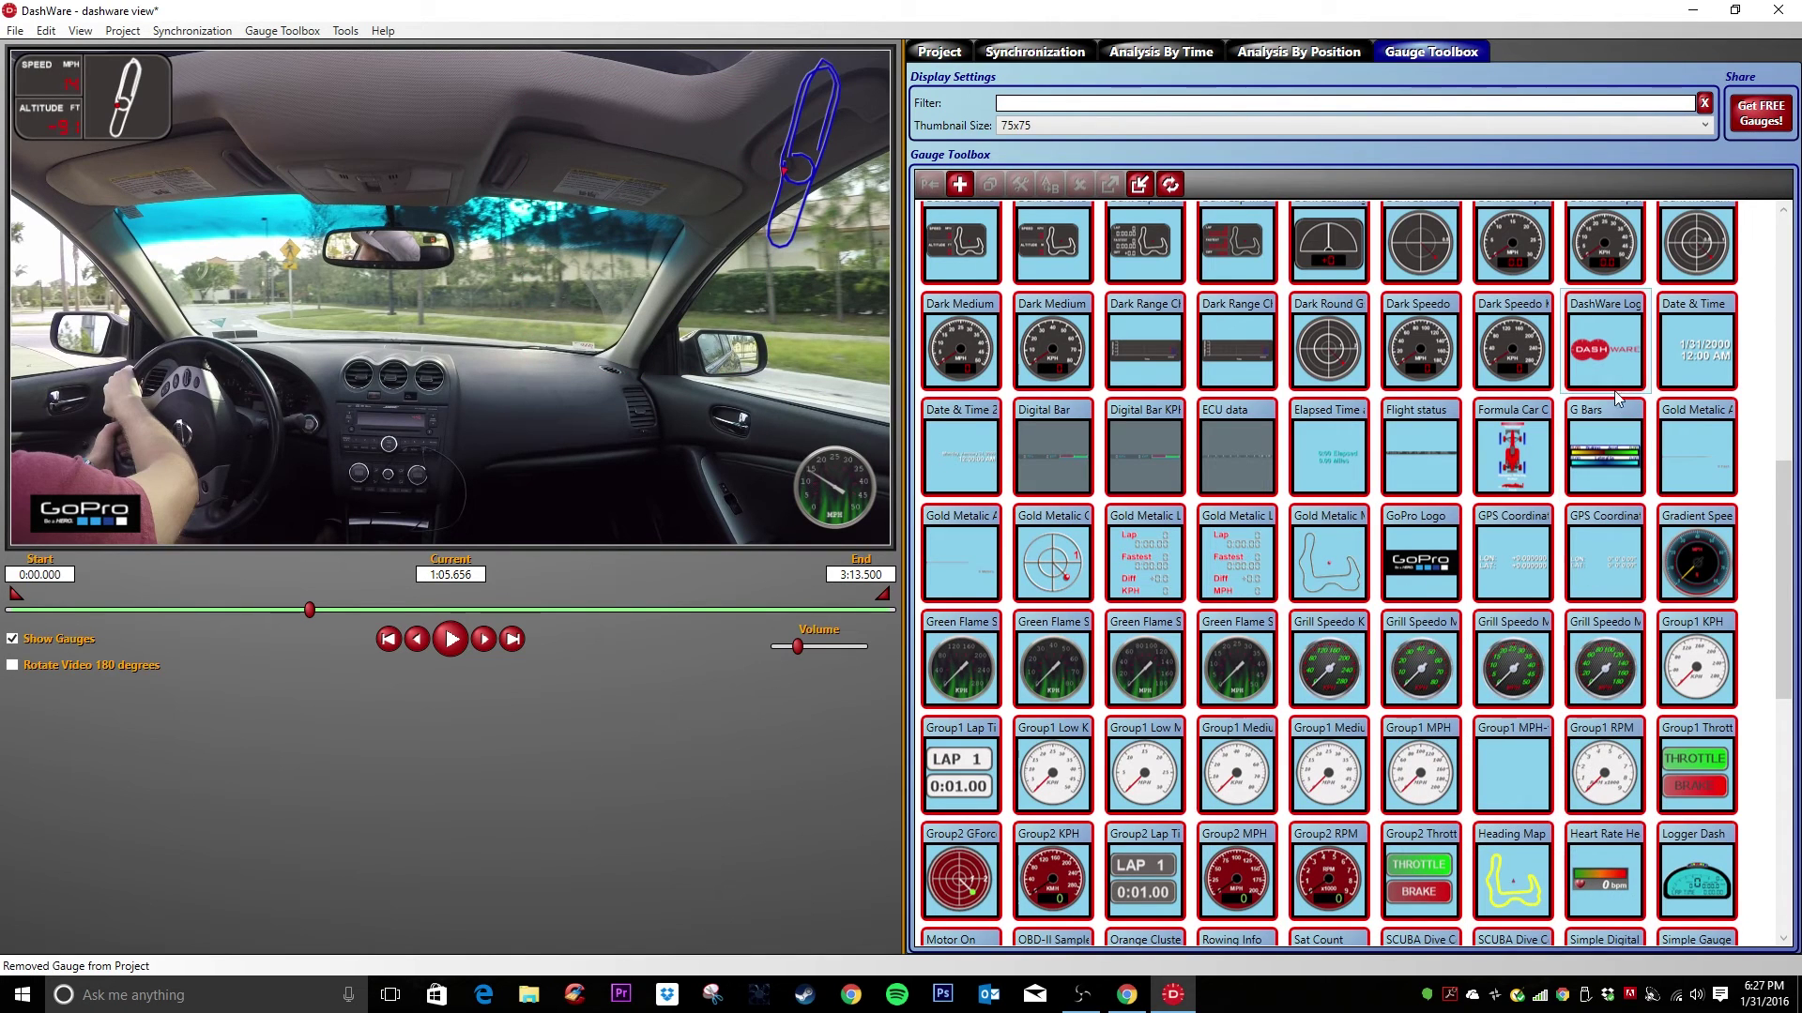
left_click(1603, 349)
left_click_drag(756, 423, 702, 351)
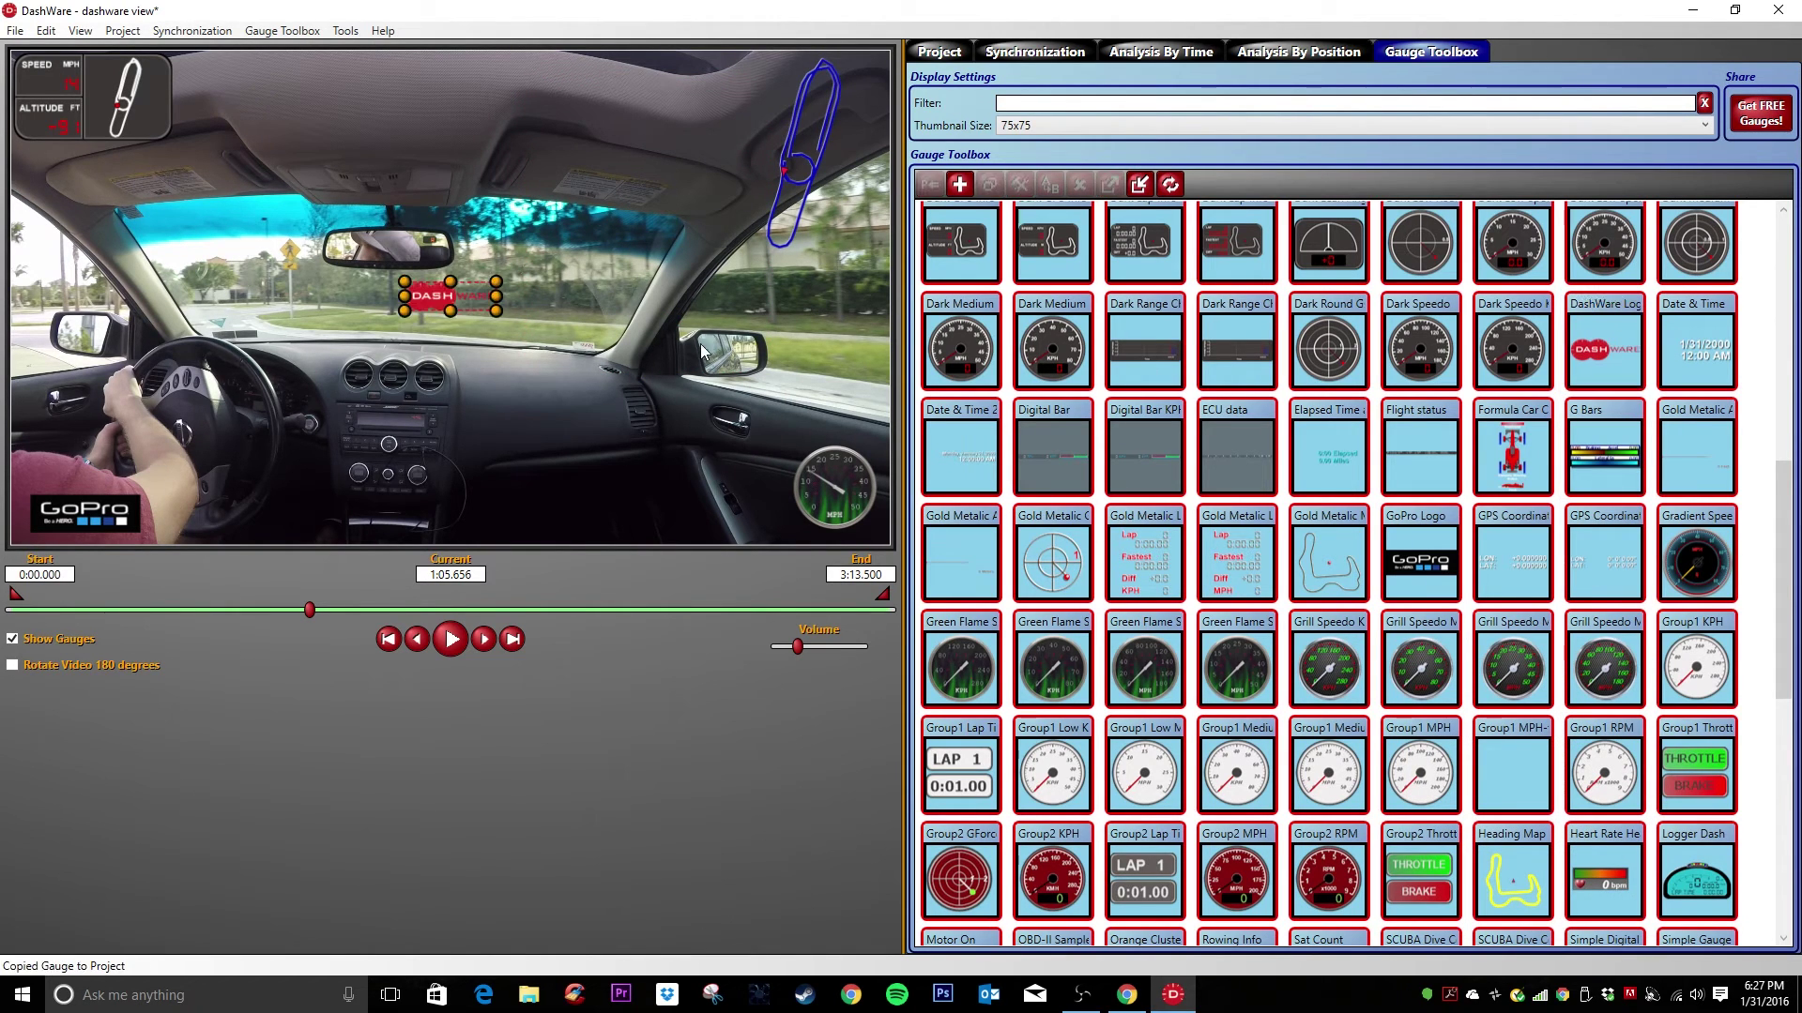
left_click_drag(449, 301, 823, 408)
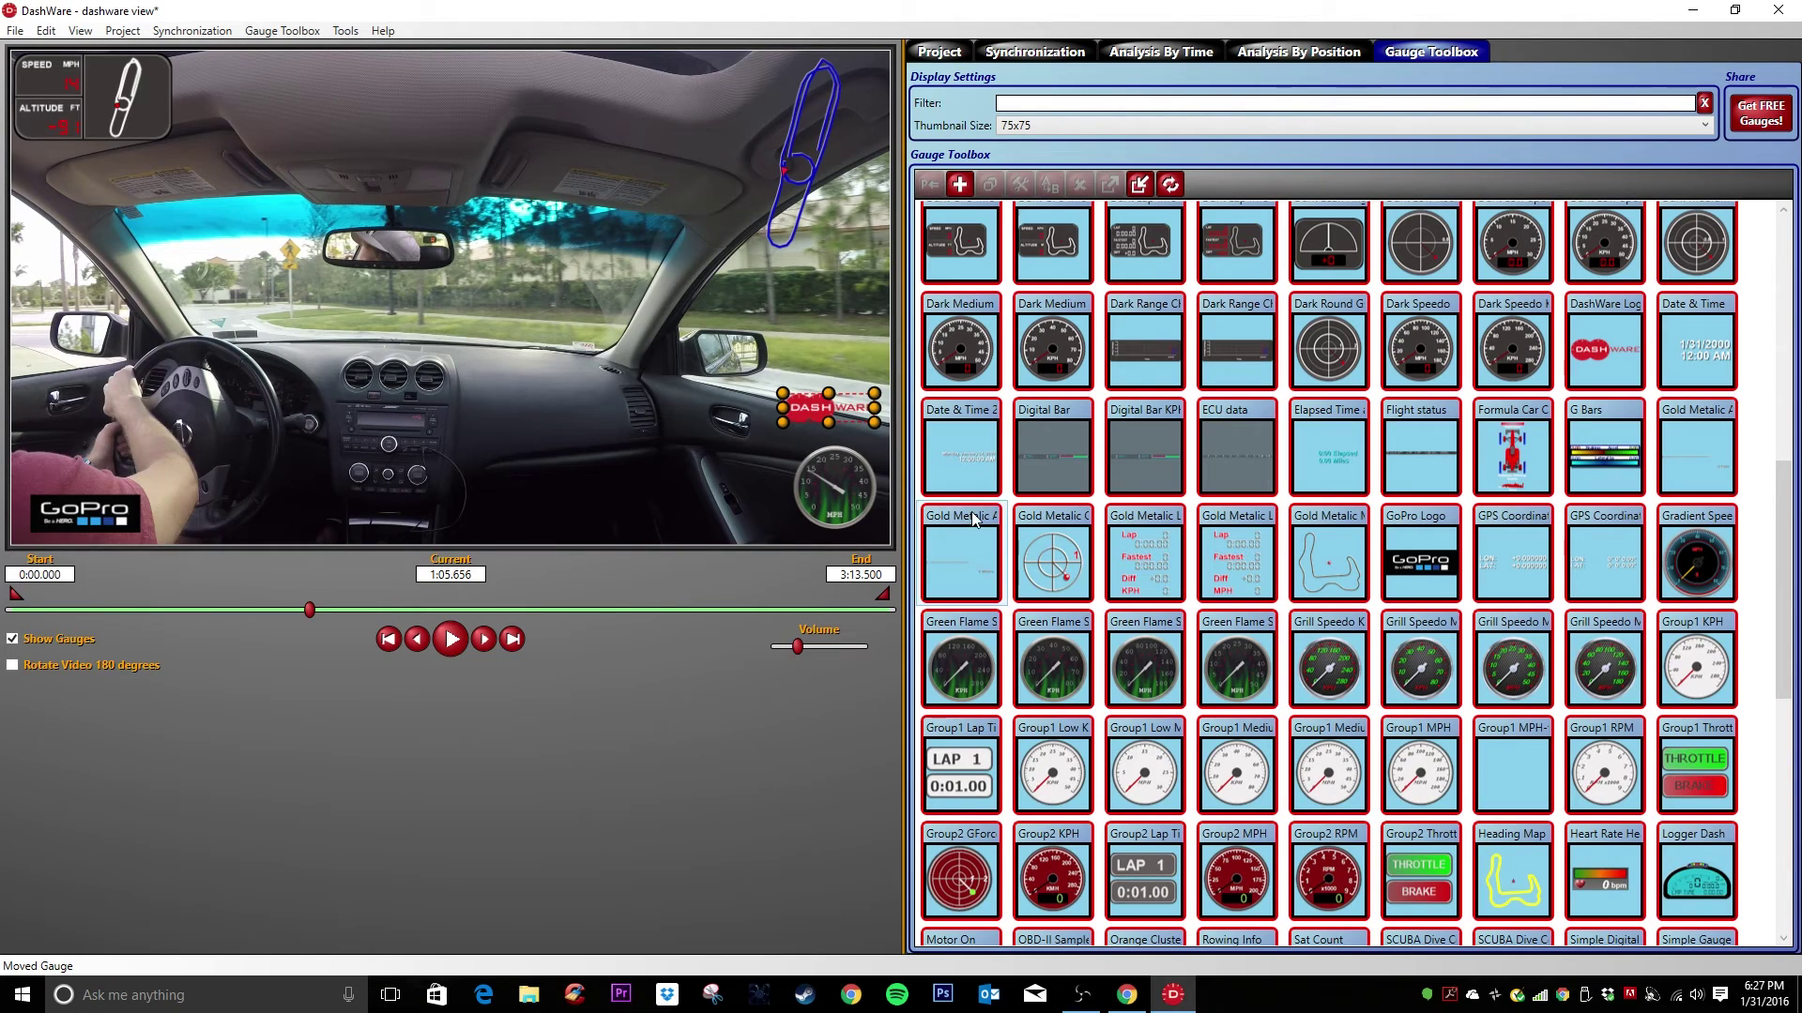
Browse the Gauge Toolbox library, then delete the DashWare logo from the video
scroll(1173, 563, "down", 1)
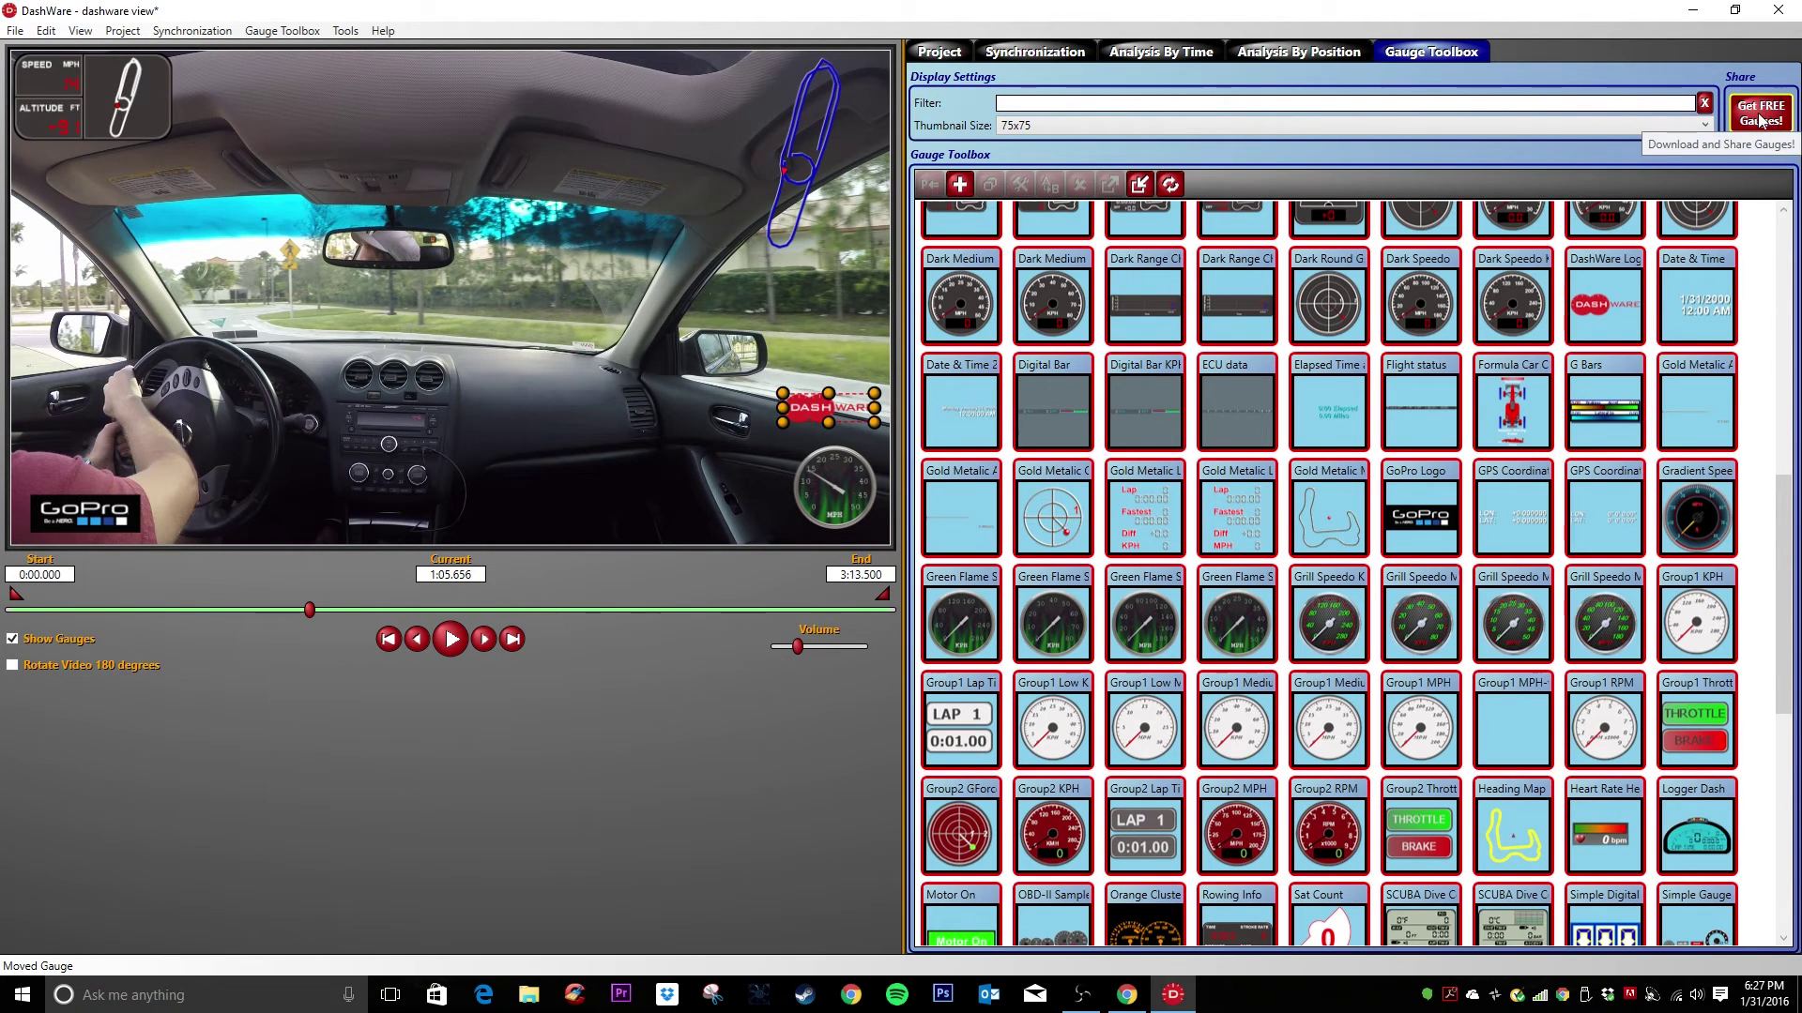
scroll(1751, 385, "down", 10)
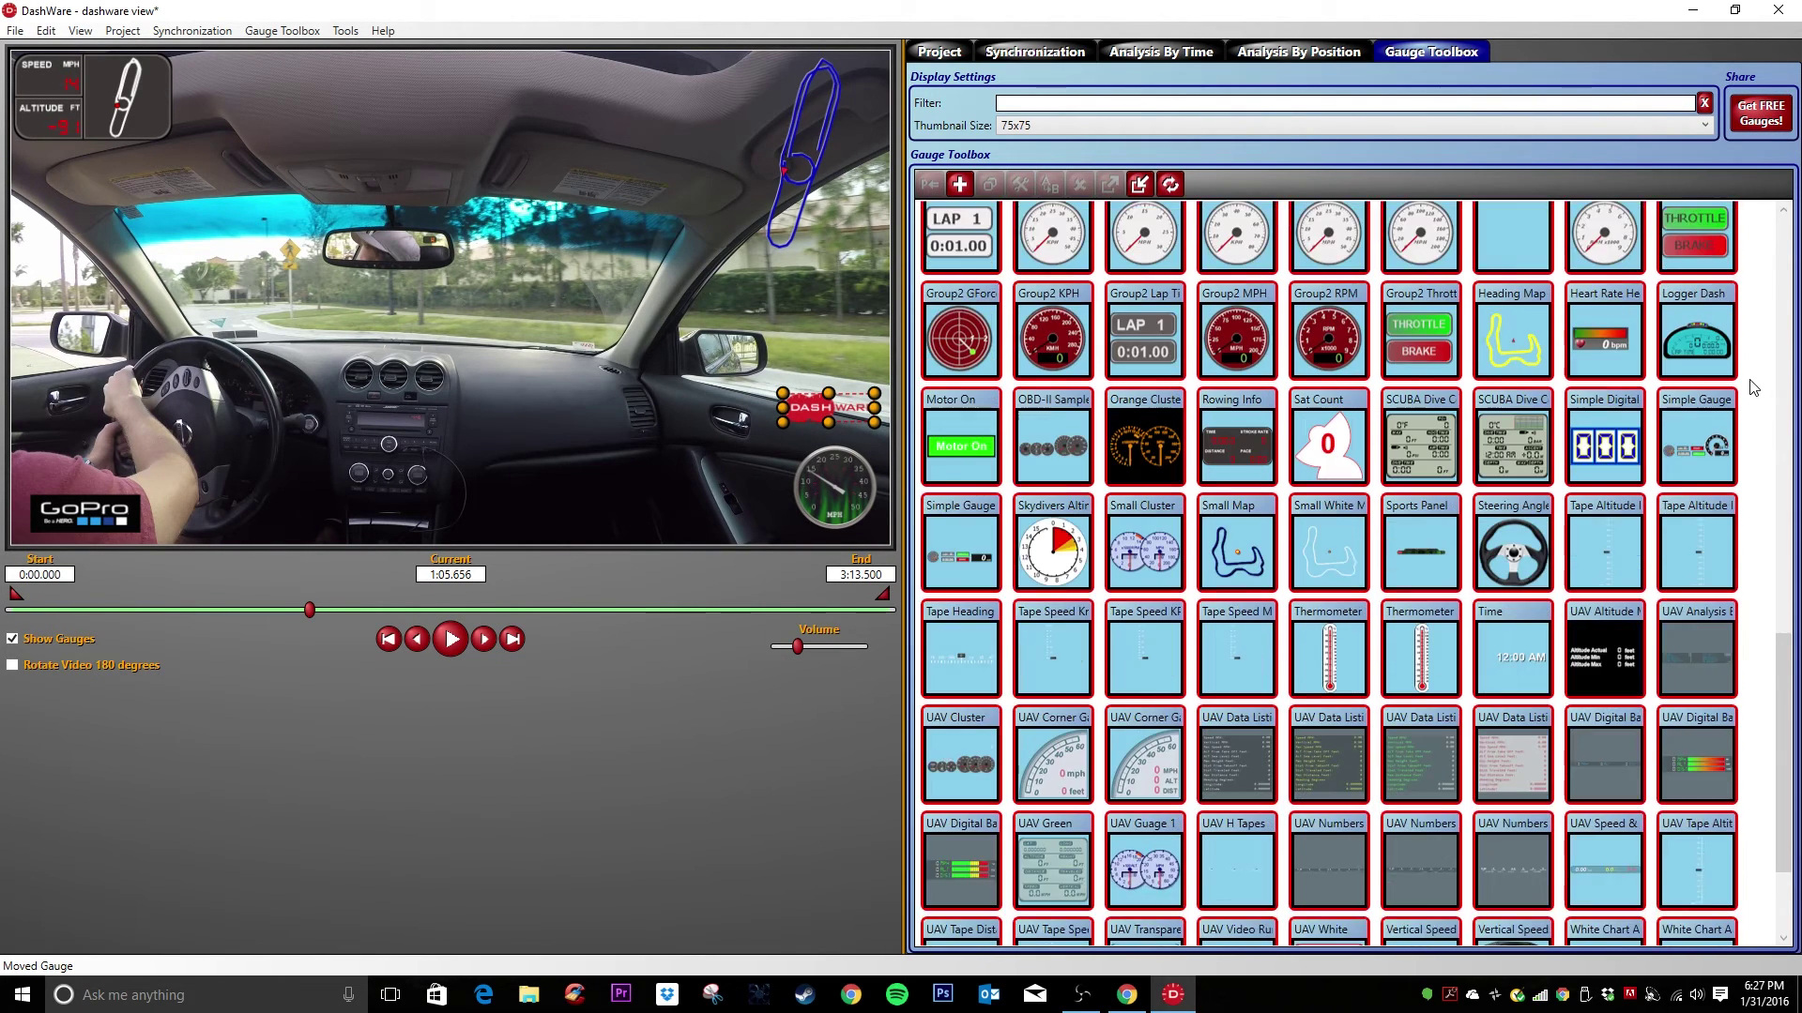
scroll(1753, 388, "down", 4)
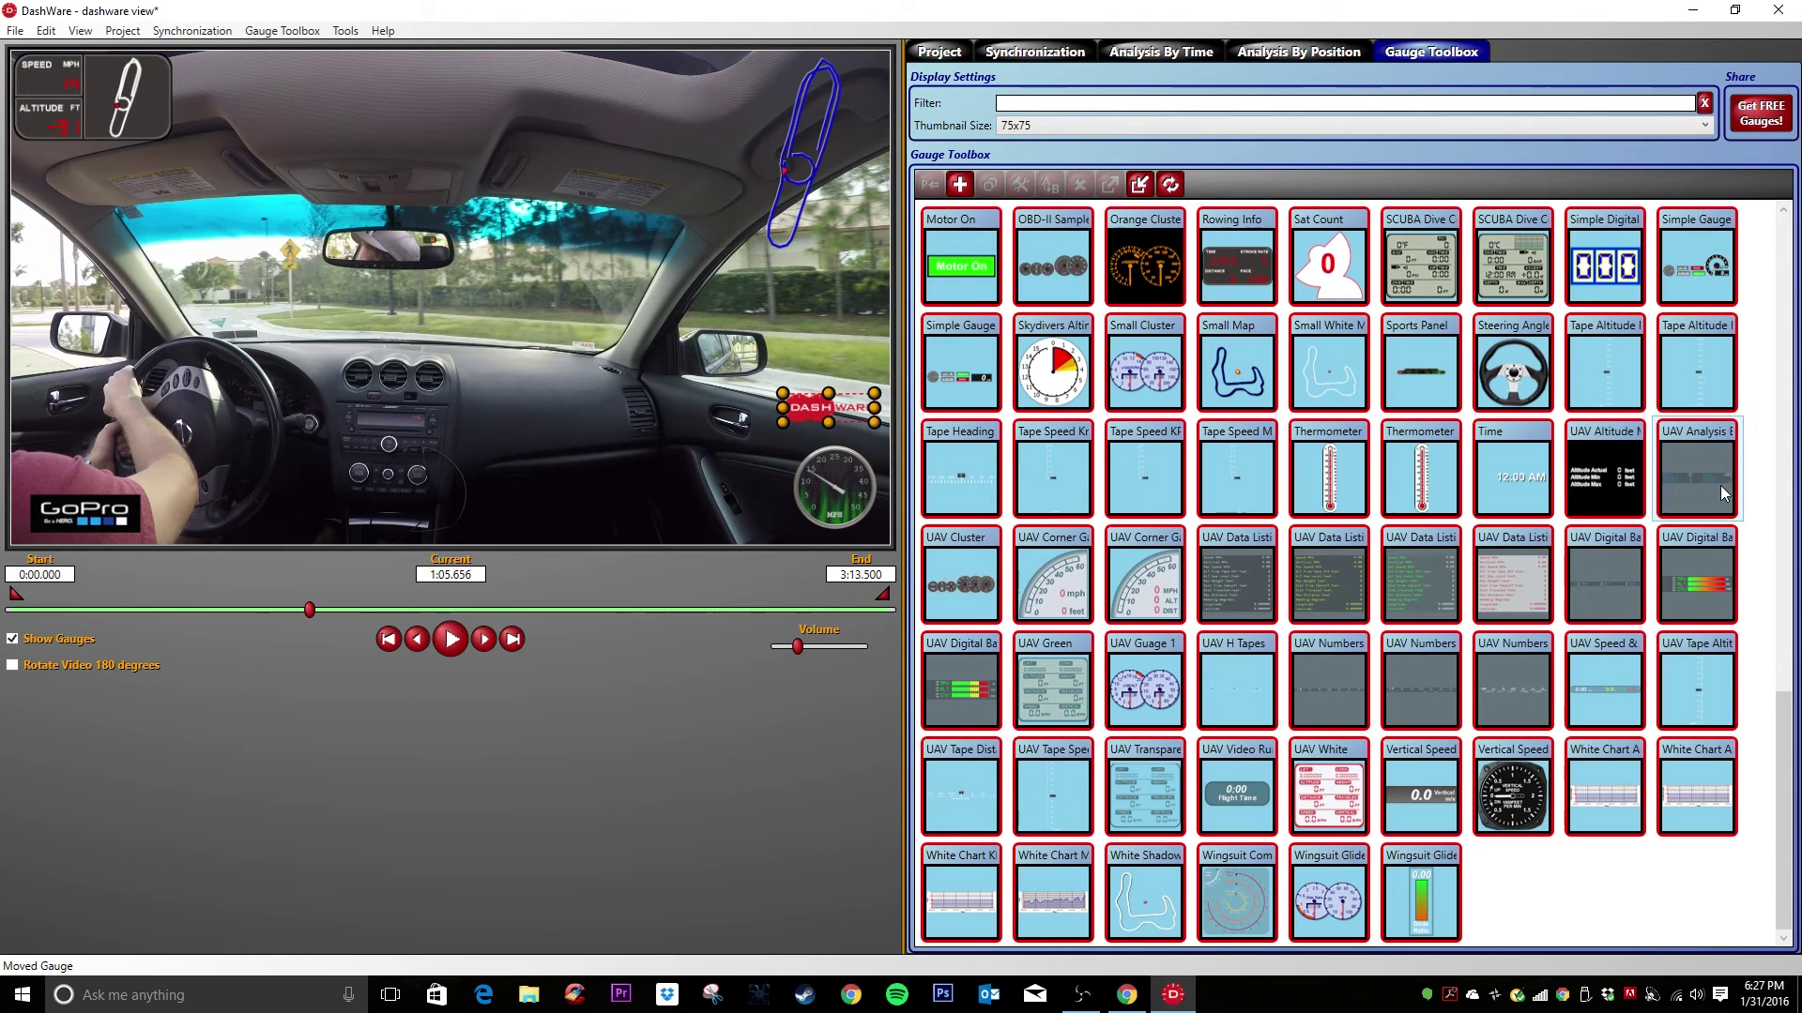
scroll(1765, 662, "up", 1)
scroll(1762, 662, "up", 15)
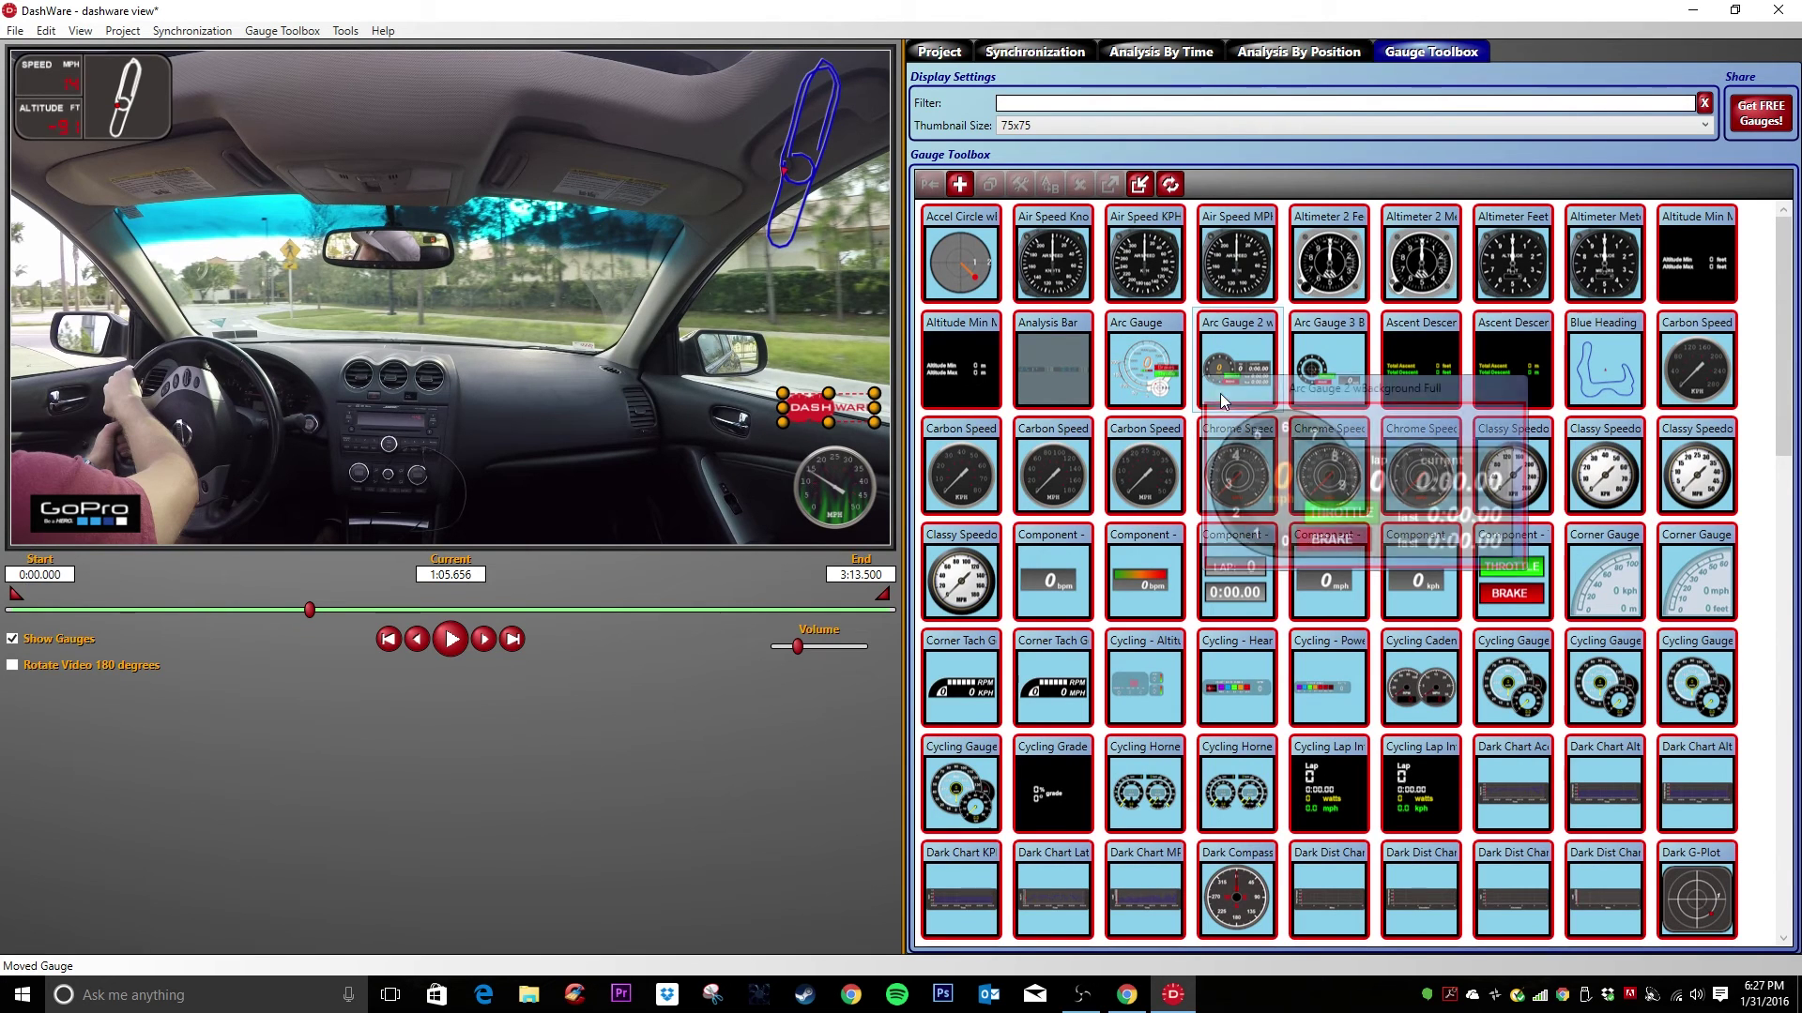
mouse_move(1058, 269)
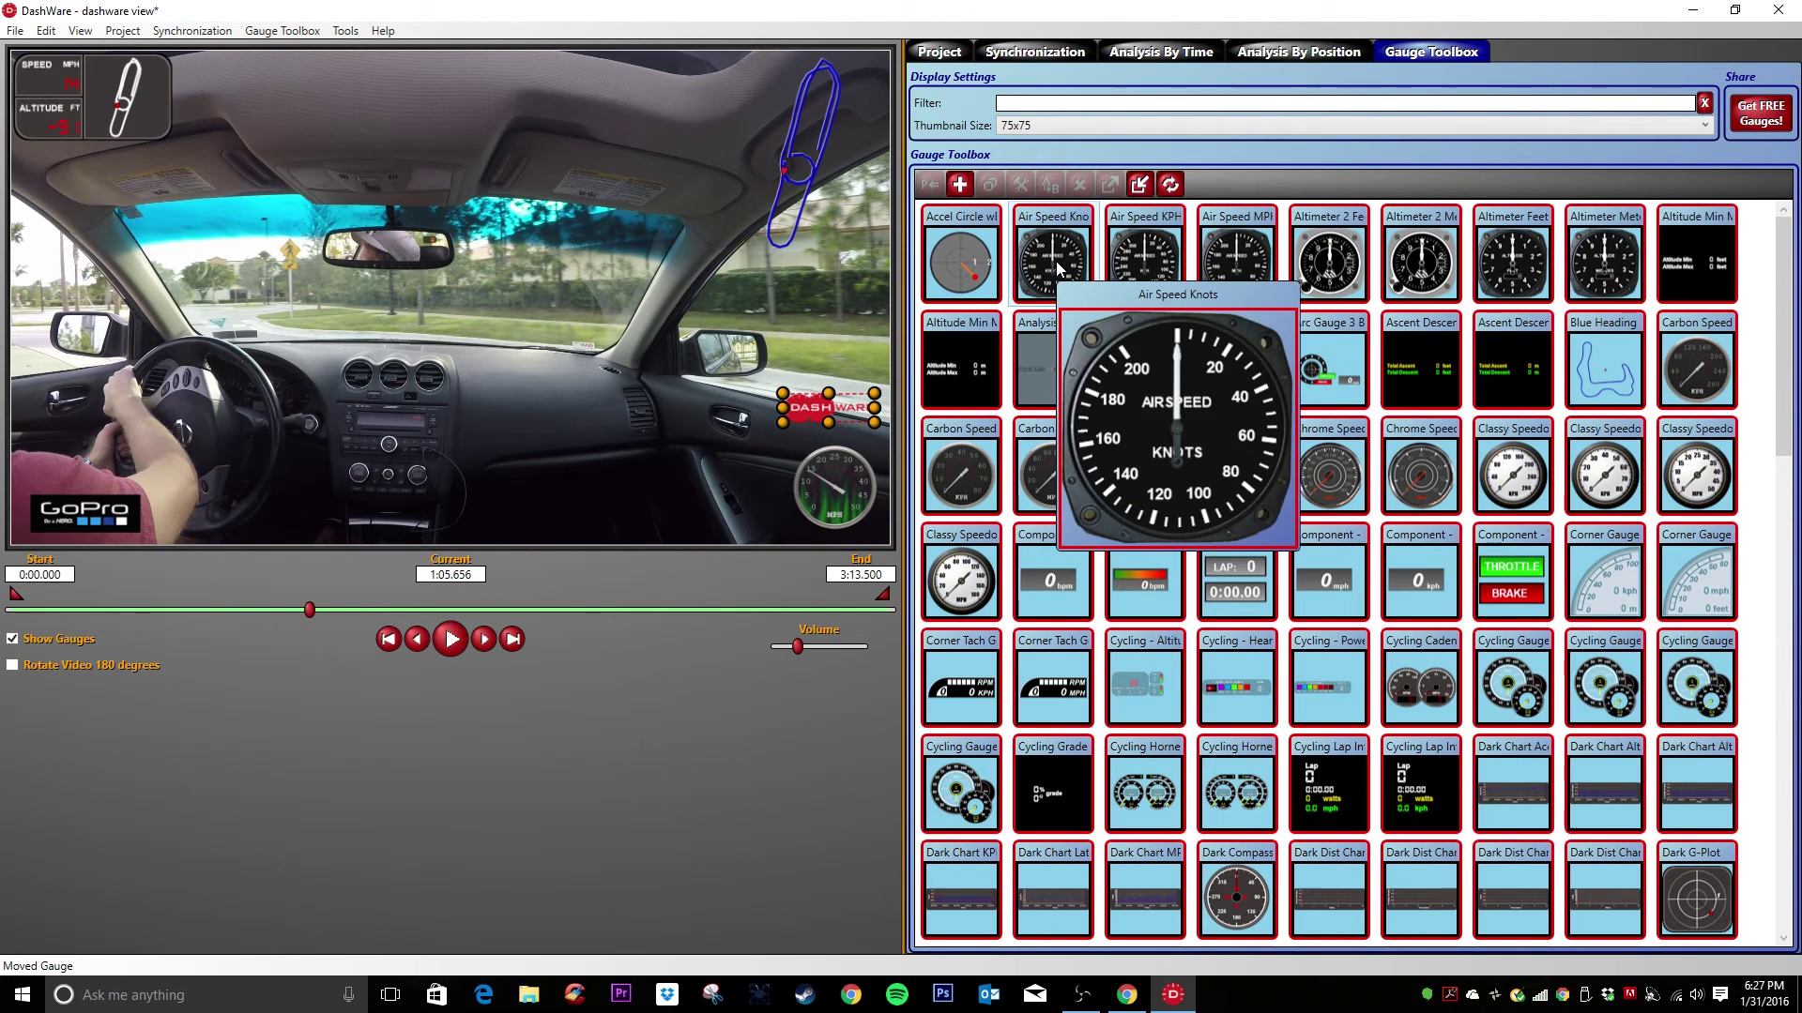
mouse_move(976, 272)
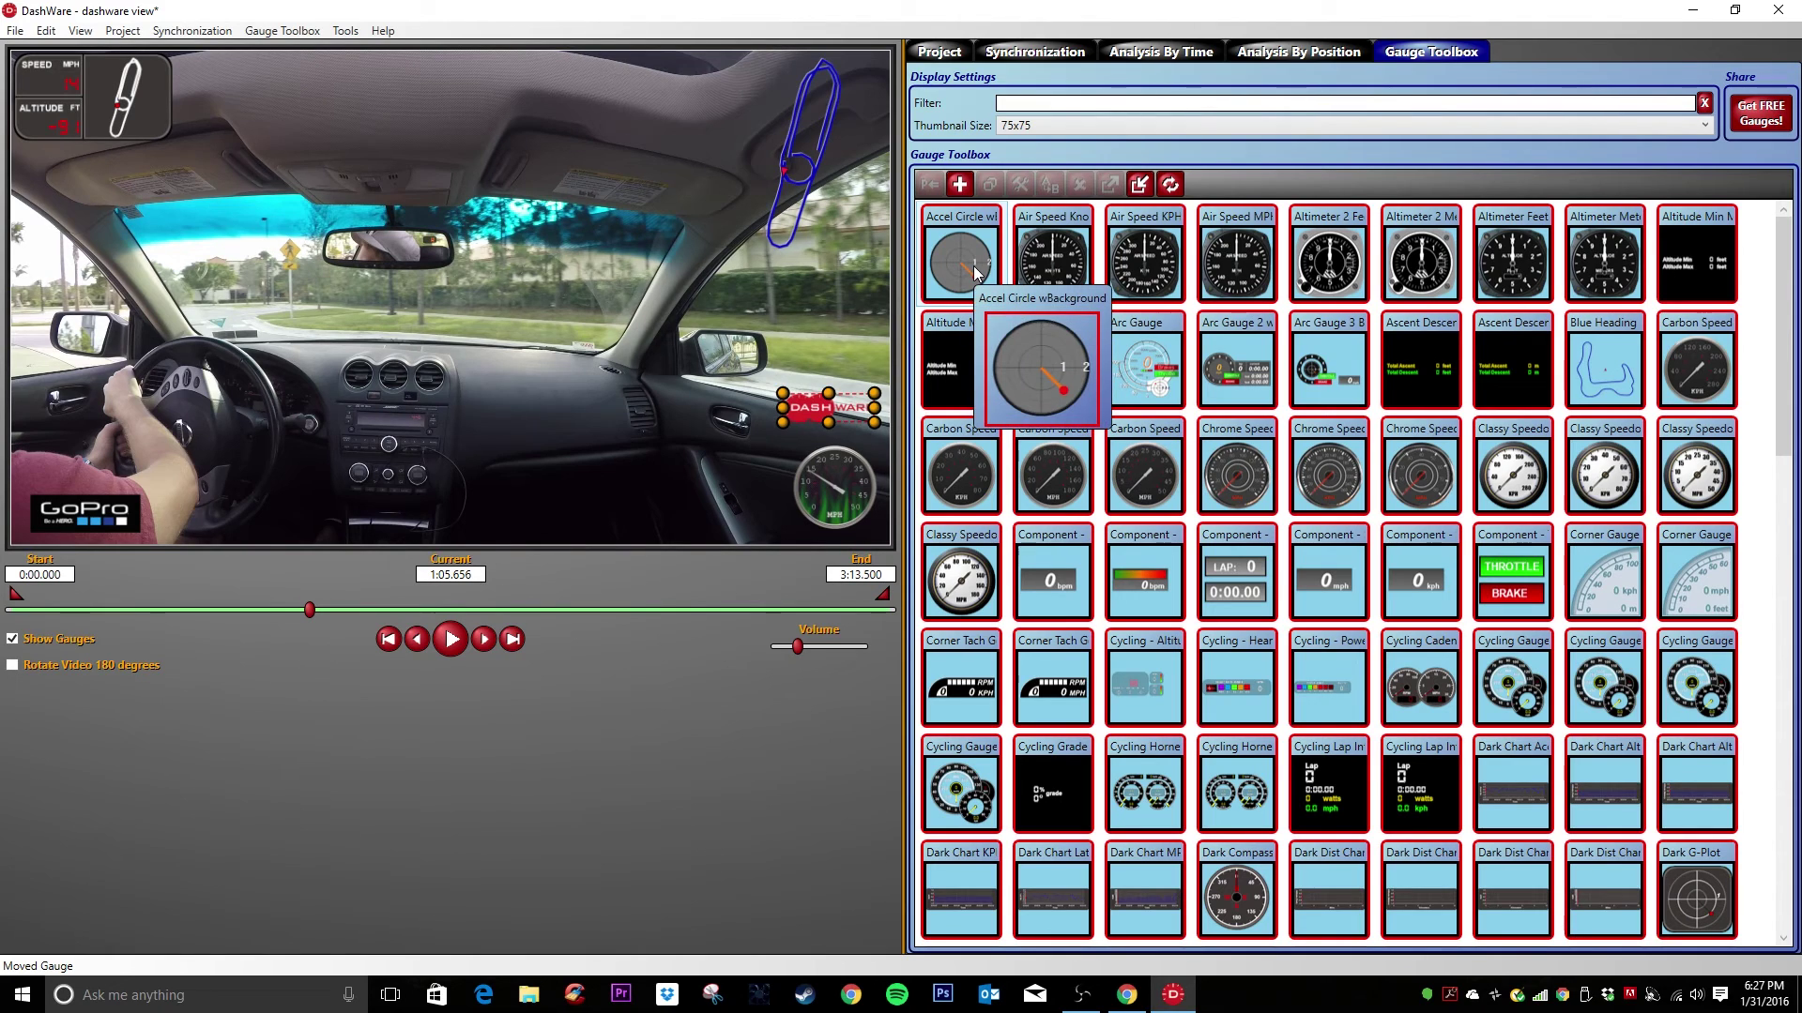
scroll(1032, 268, "down", 1)
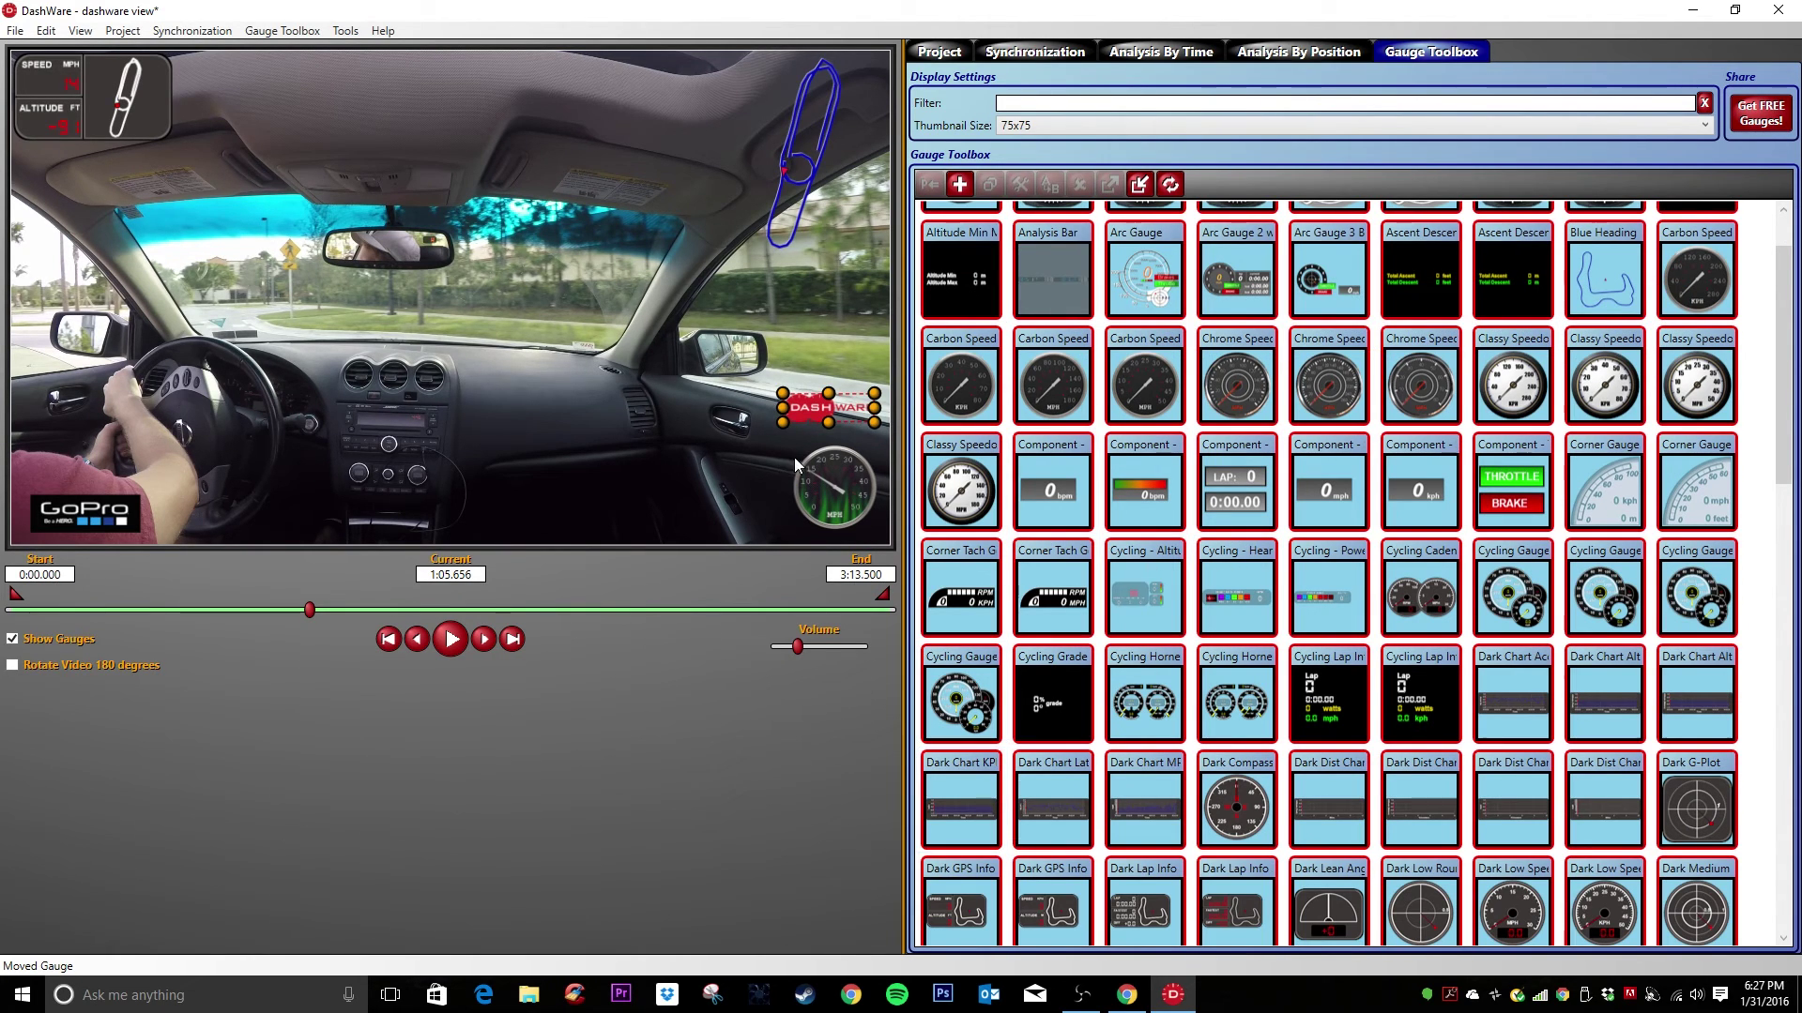
key("Delete")
Delete the round speed gauge and browse the Gauge Toolbox for a replacement
left_click(838, 484)
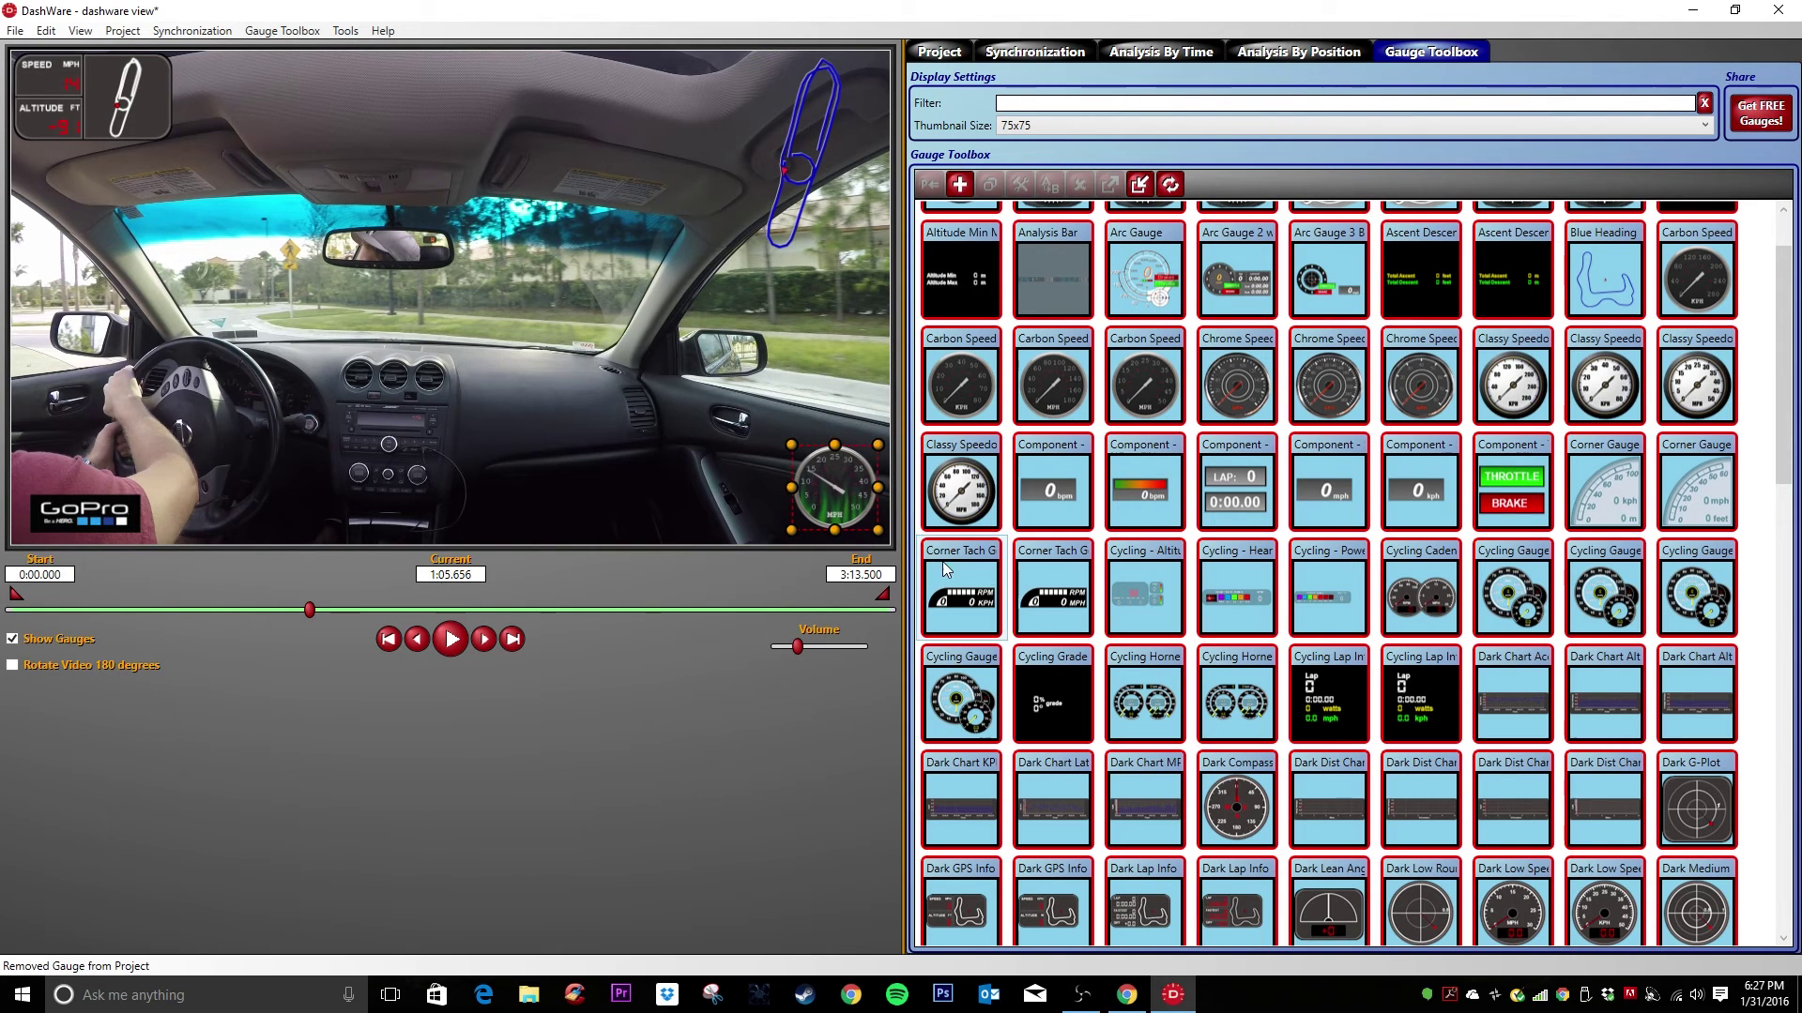
key("Delete")
scroll(1507, 707, "down", 16)
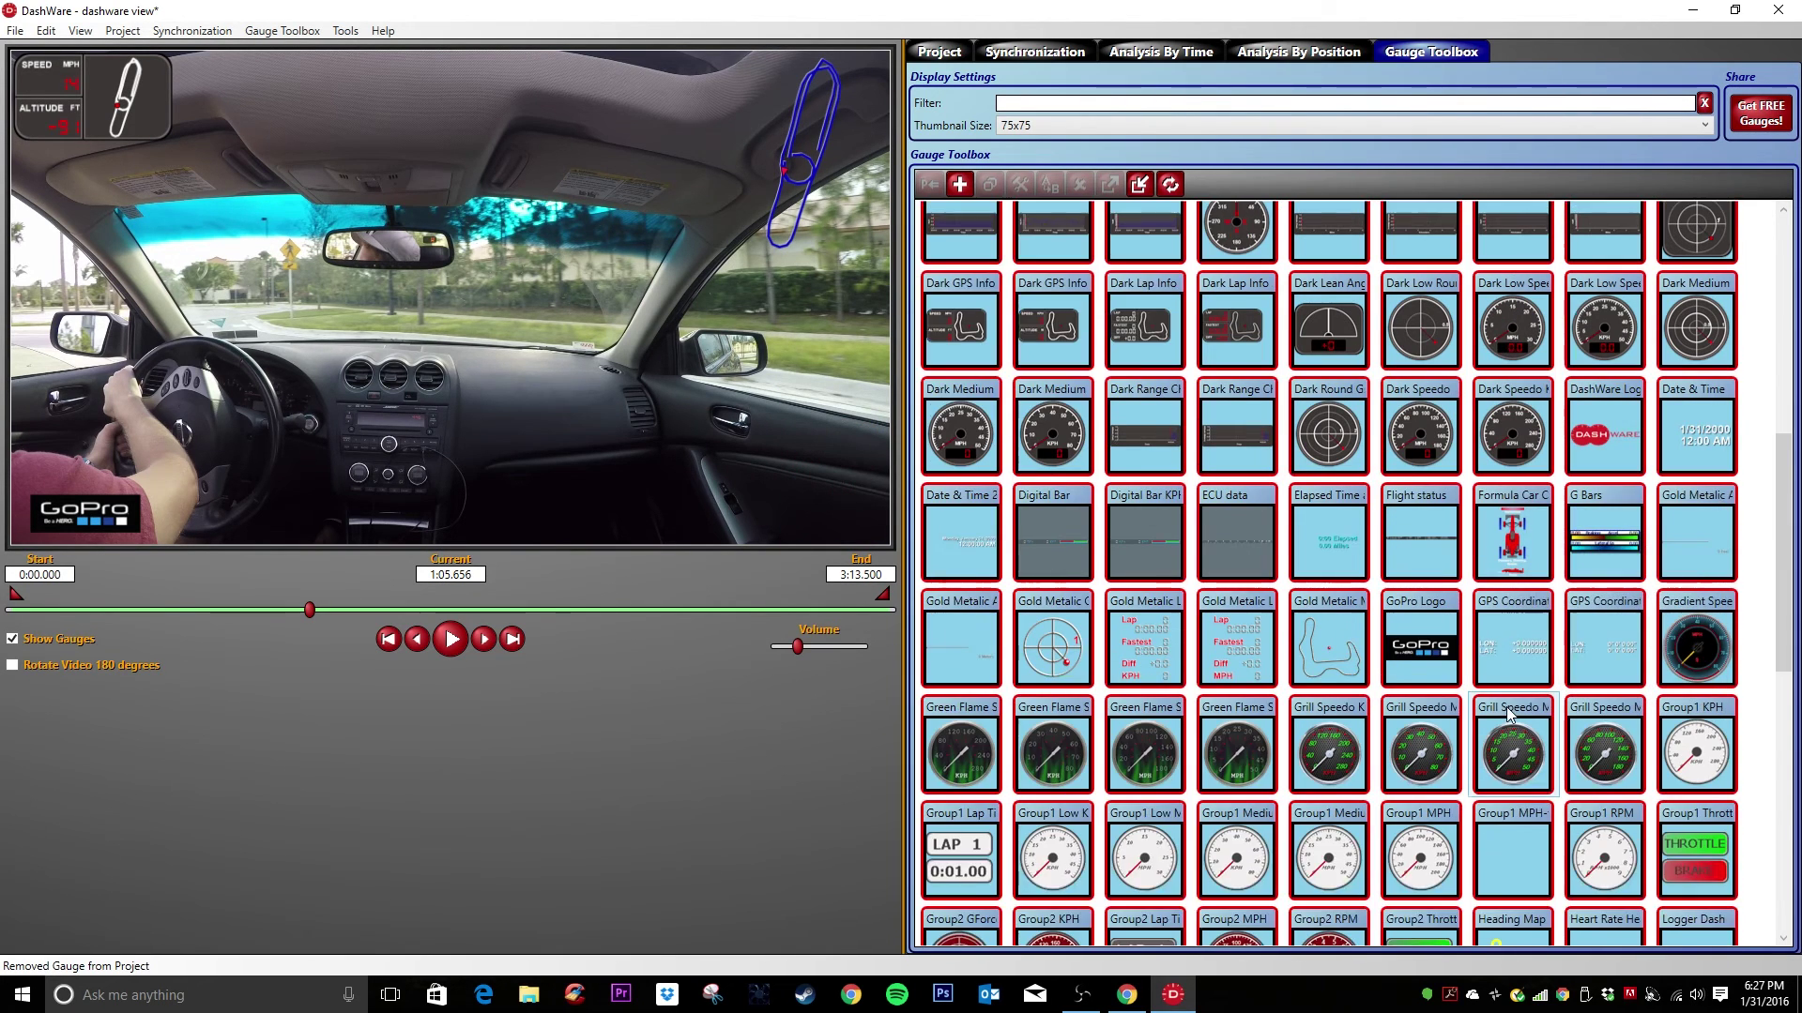
scroll(1506, 706, "down", 10)
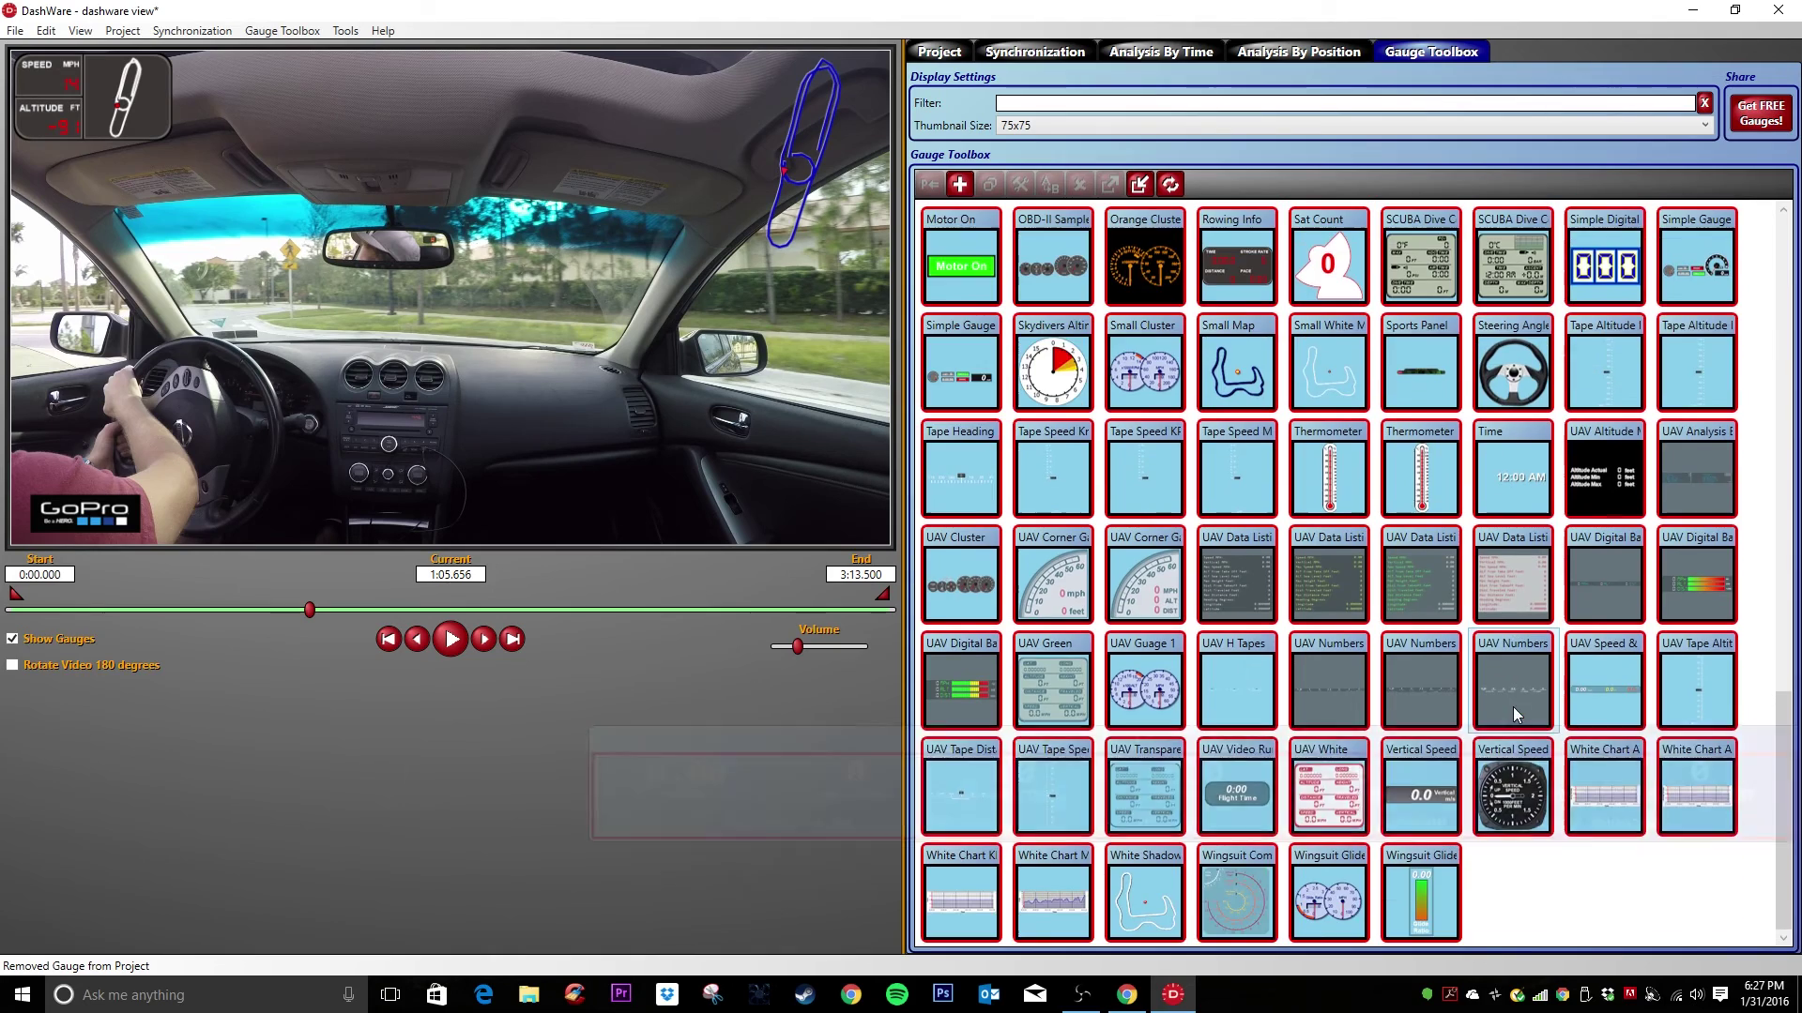
scroll(1558, 864, "up", 20)
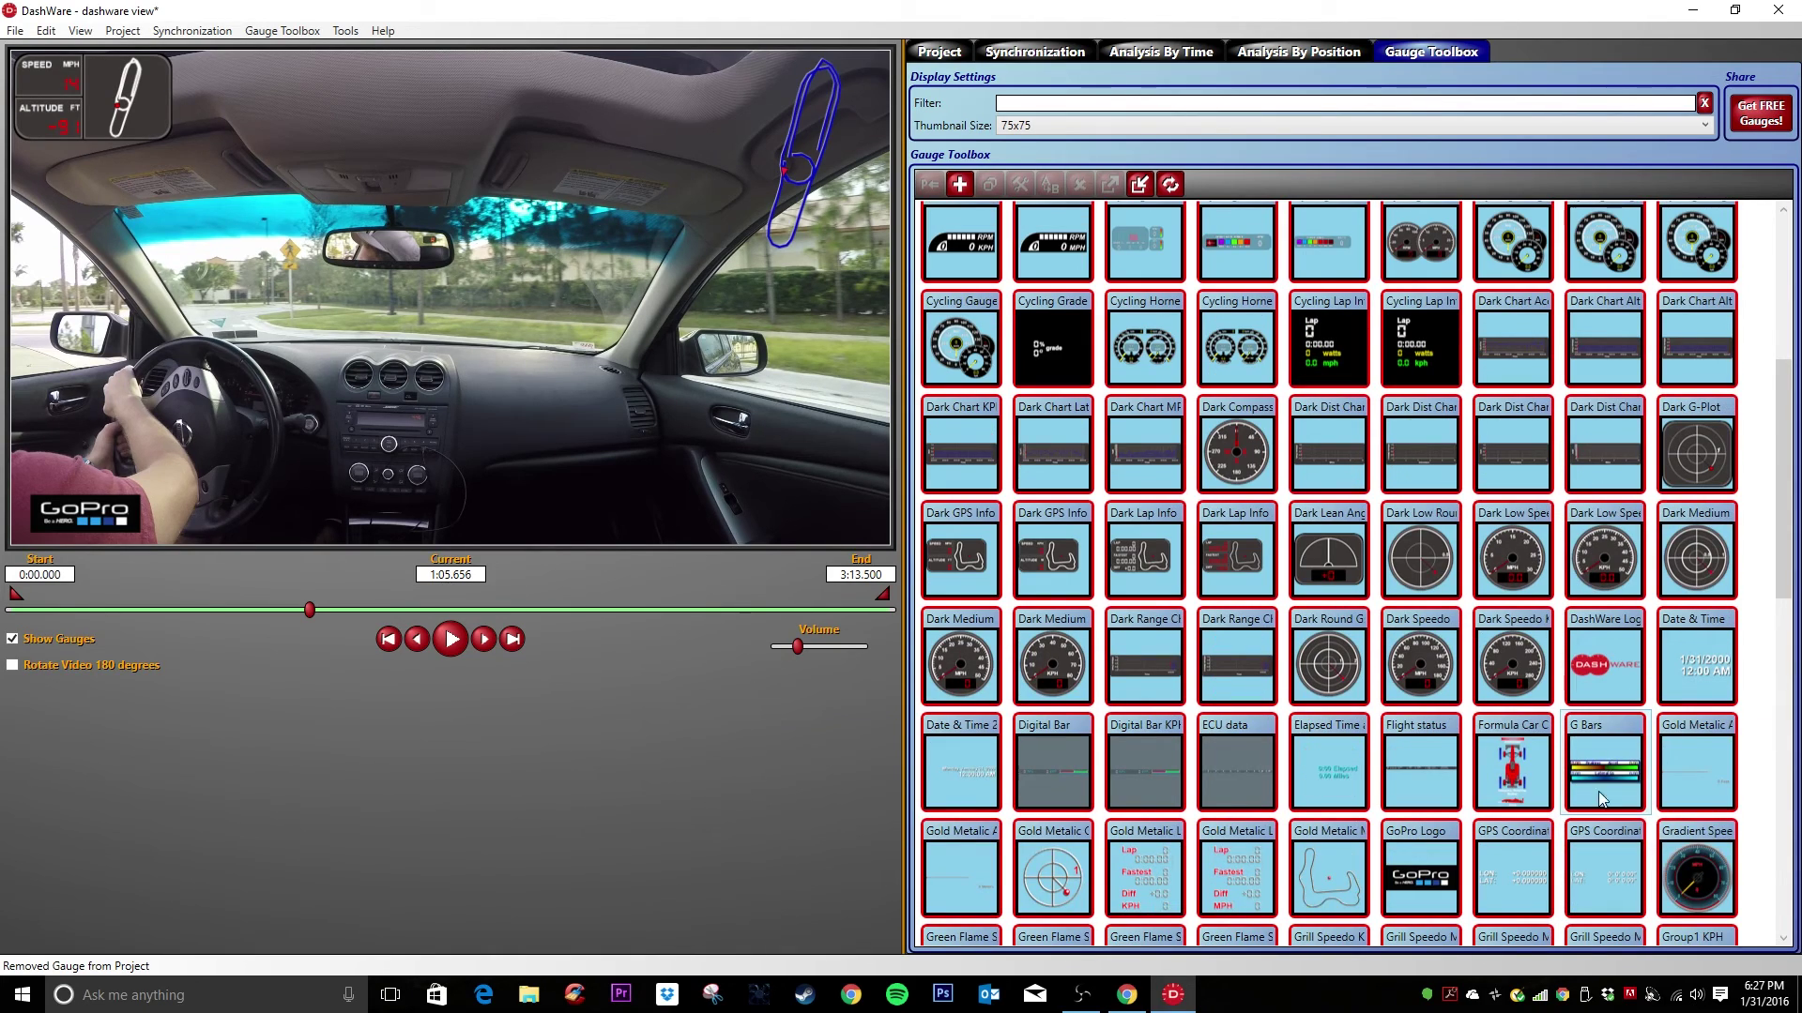
scroll(1515, 788, "up", 2)
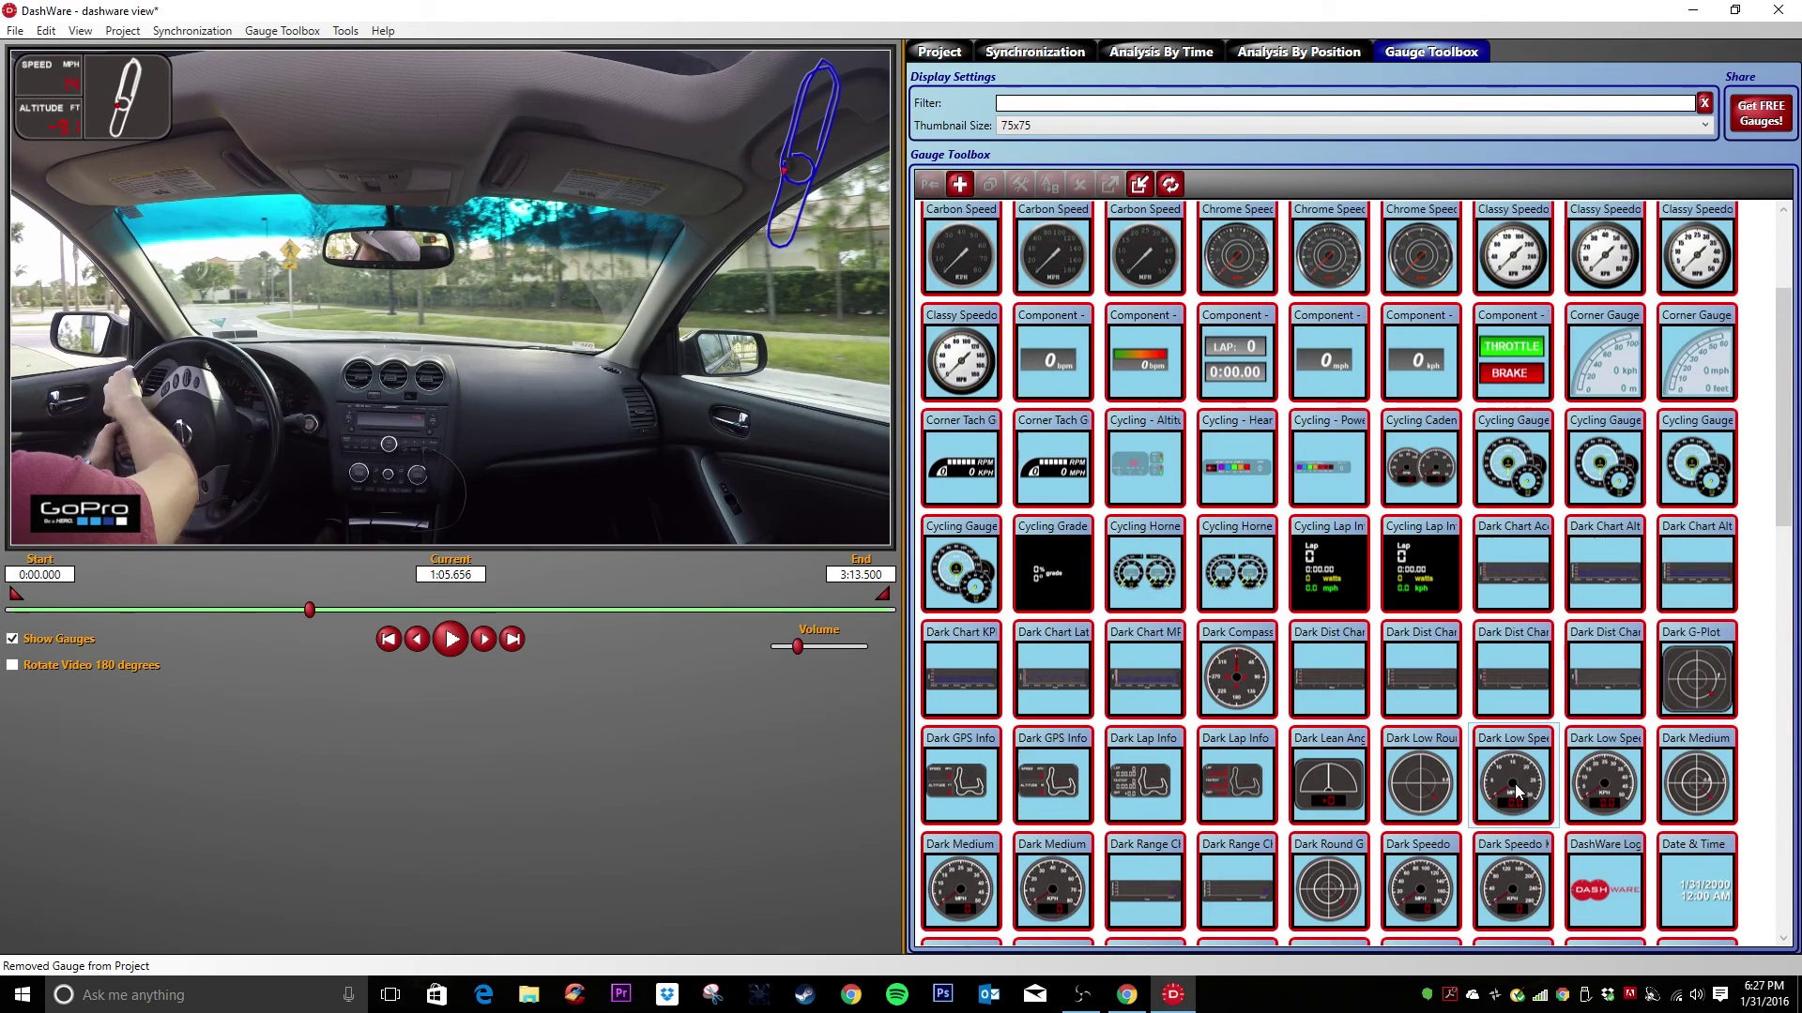
Place the second Corner Gauge variant, with mph speed and feet altitude, in the lower-right corner
left_click(1607, 366)
left_click_drag(1696, 361, 1555, 430)
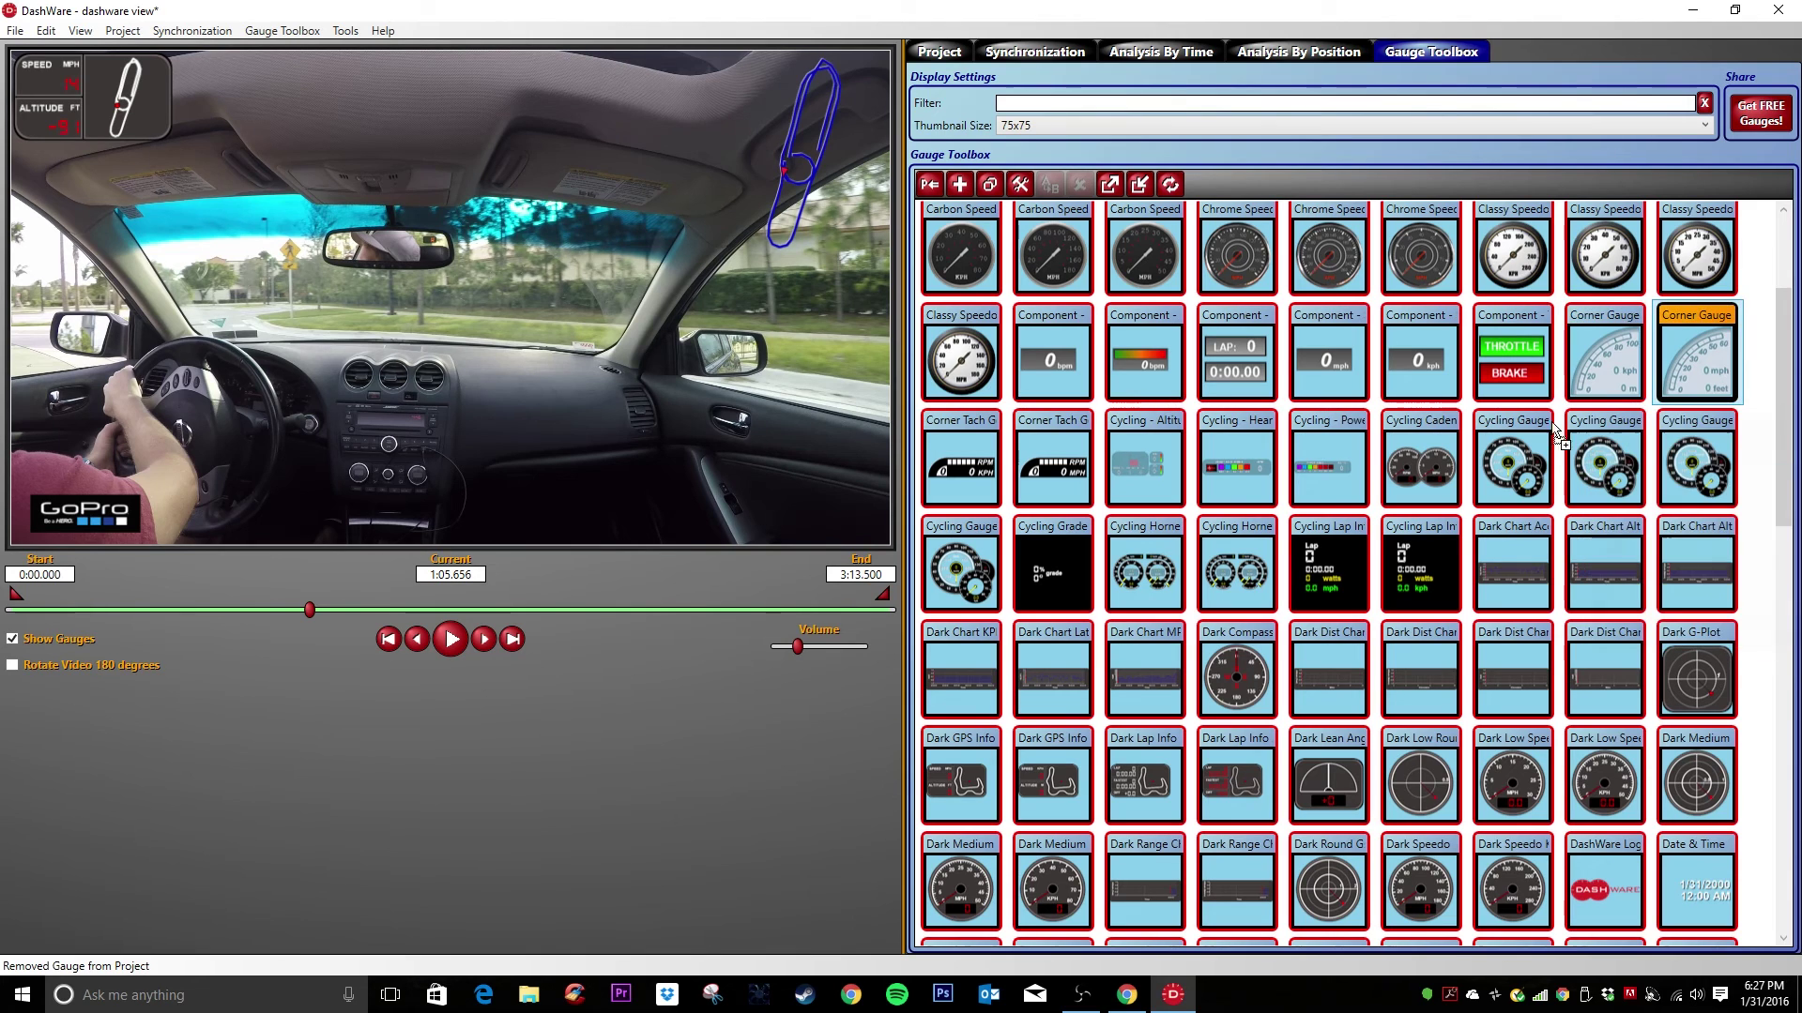
left_click_drag(831, 508, 587, 420)
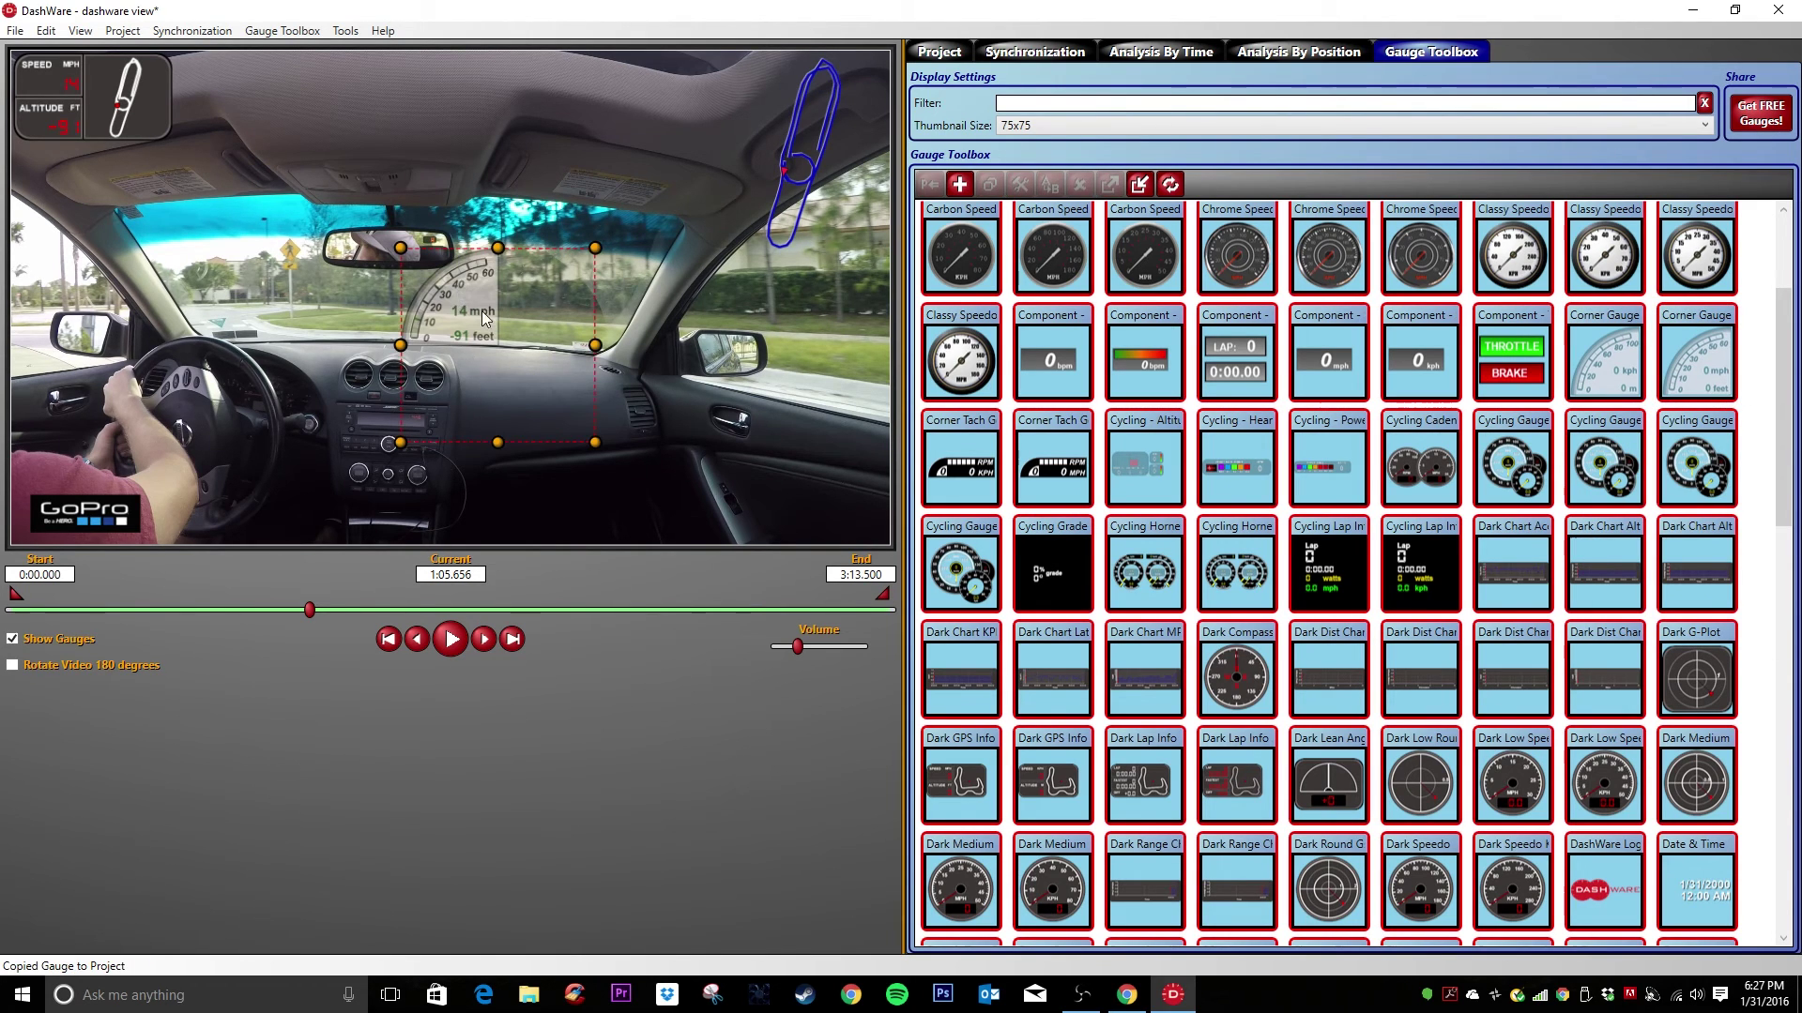
left_click_drag(485, 319, 841, 478)
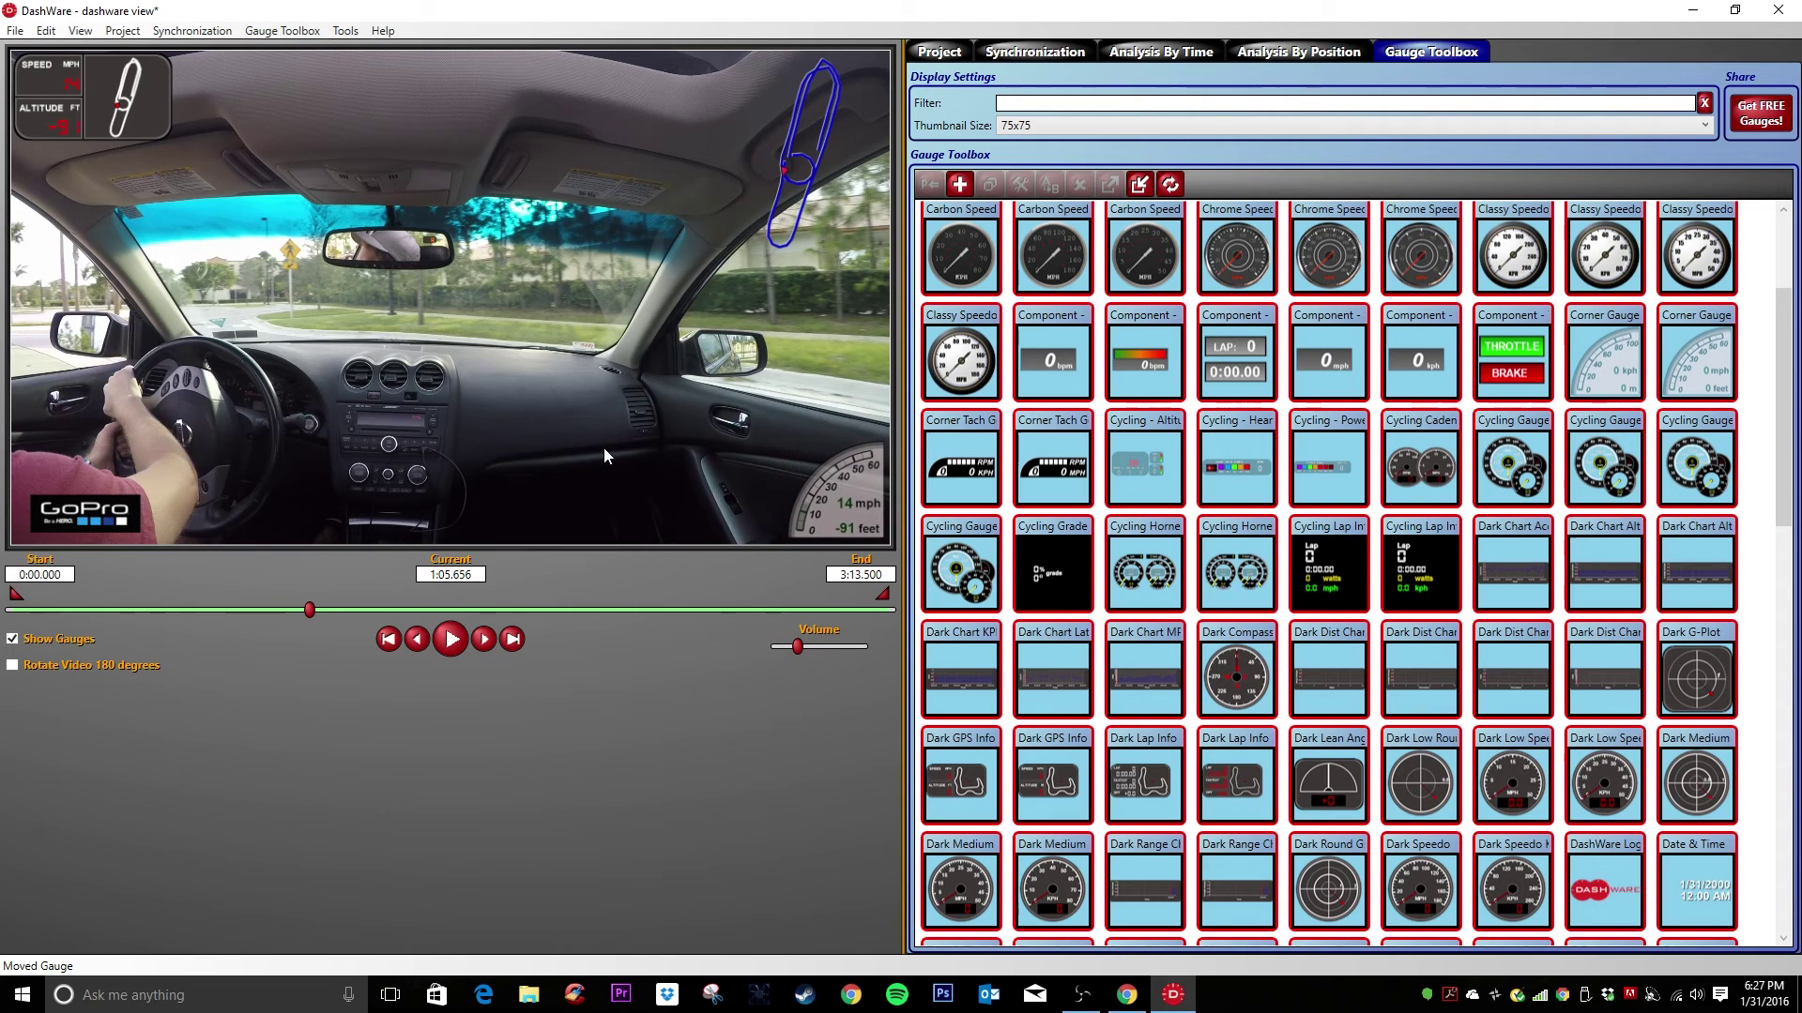
left_click(444, 646)
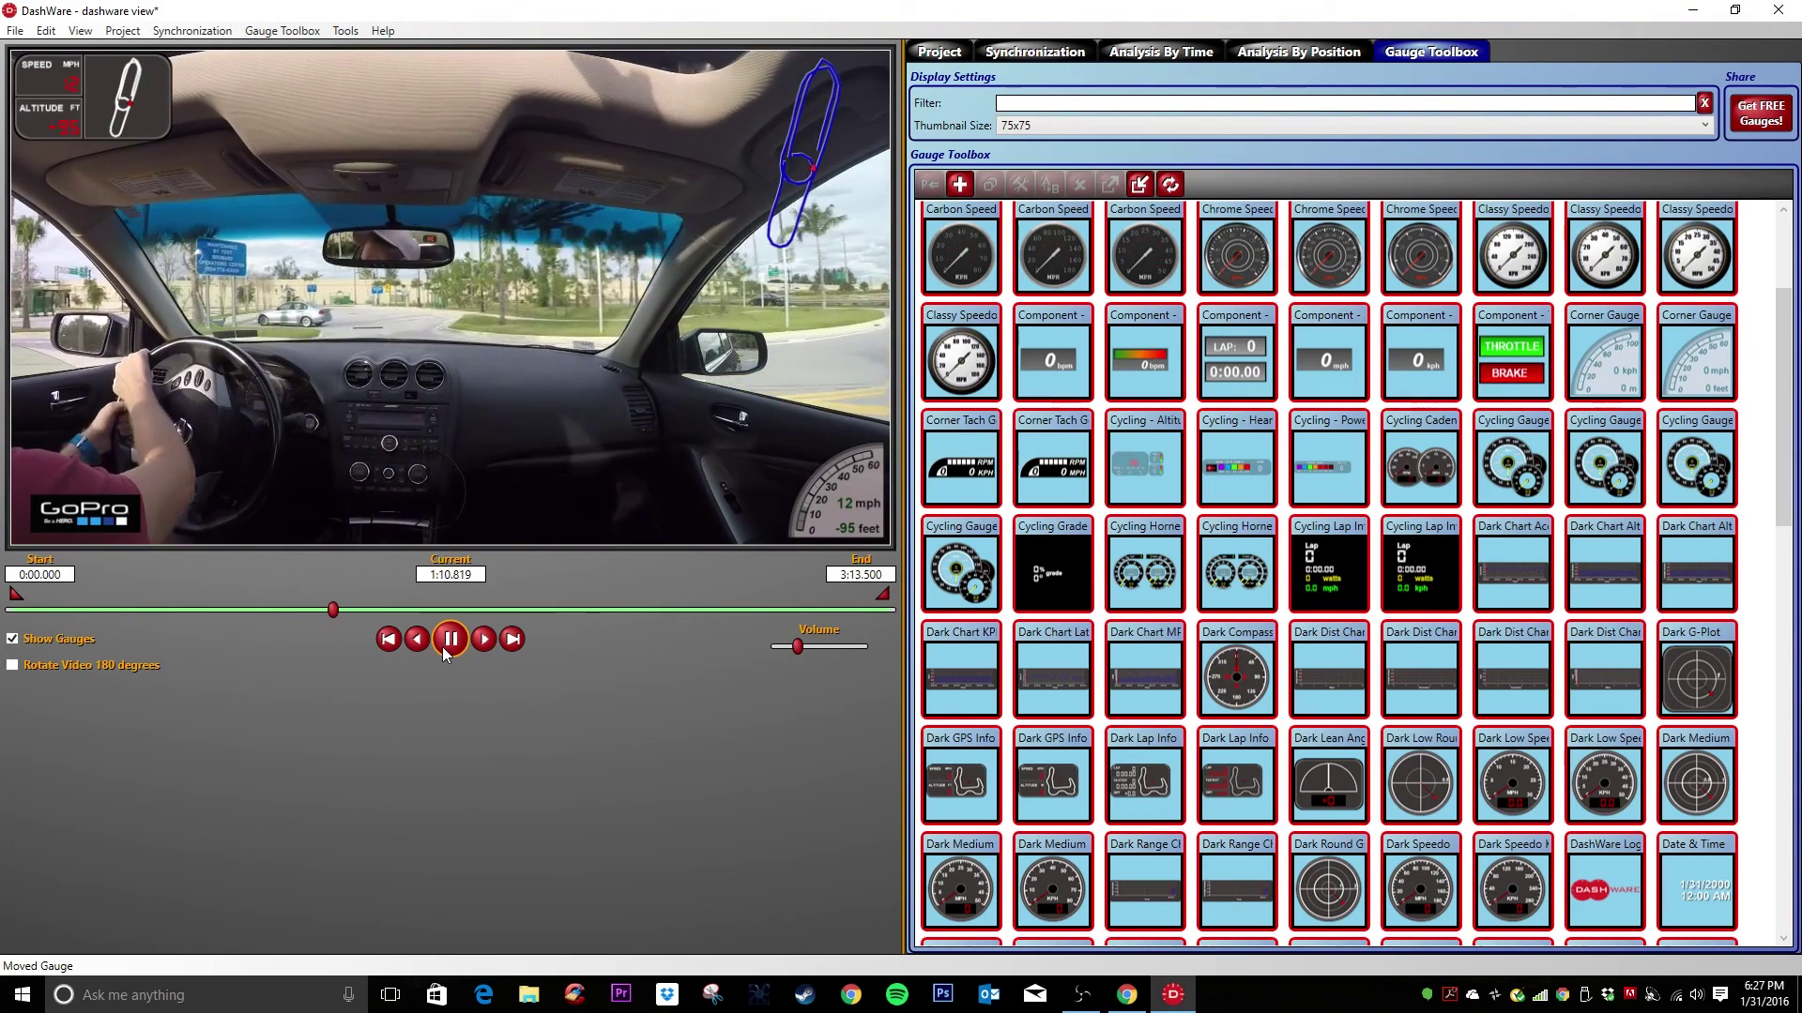
Pause the preview at 1:11.996 and slightly resize the blue track-map gauge
left_click(442, 645)
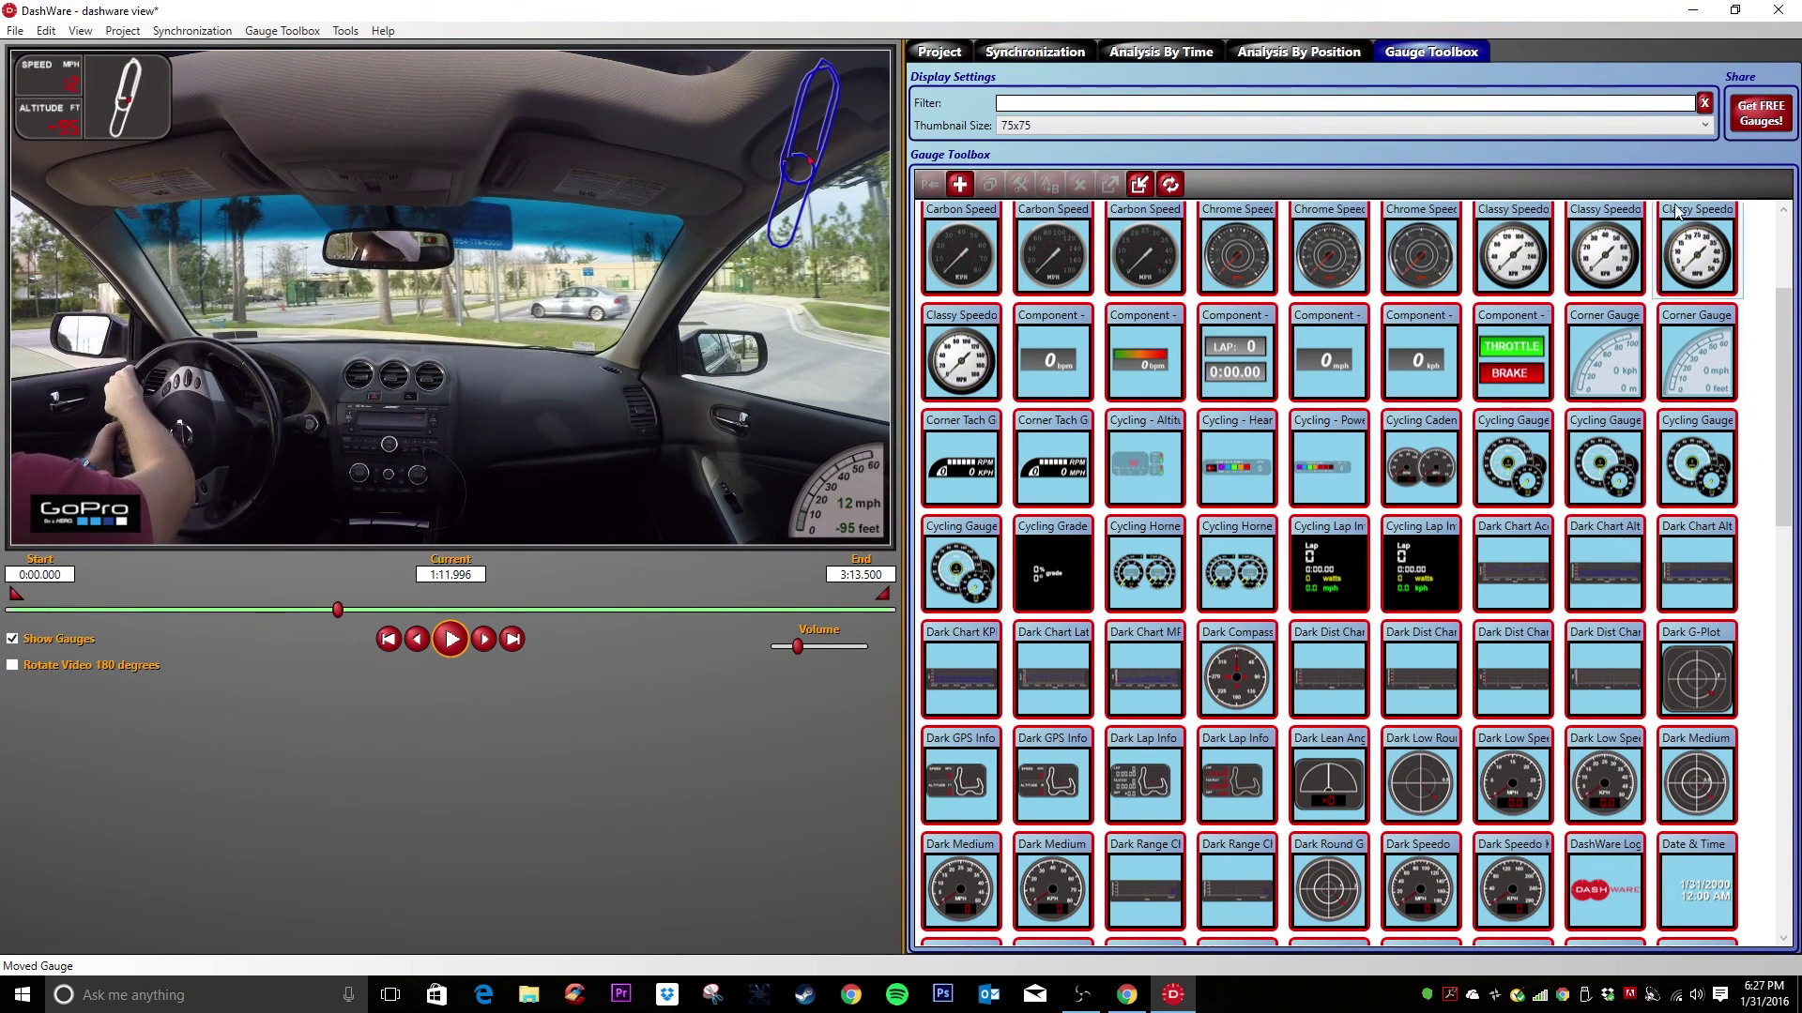
left_click_drag(1141, 469, 796, 373)
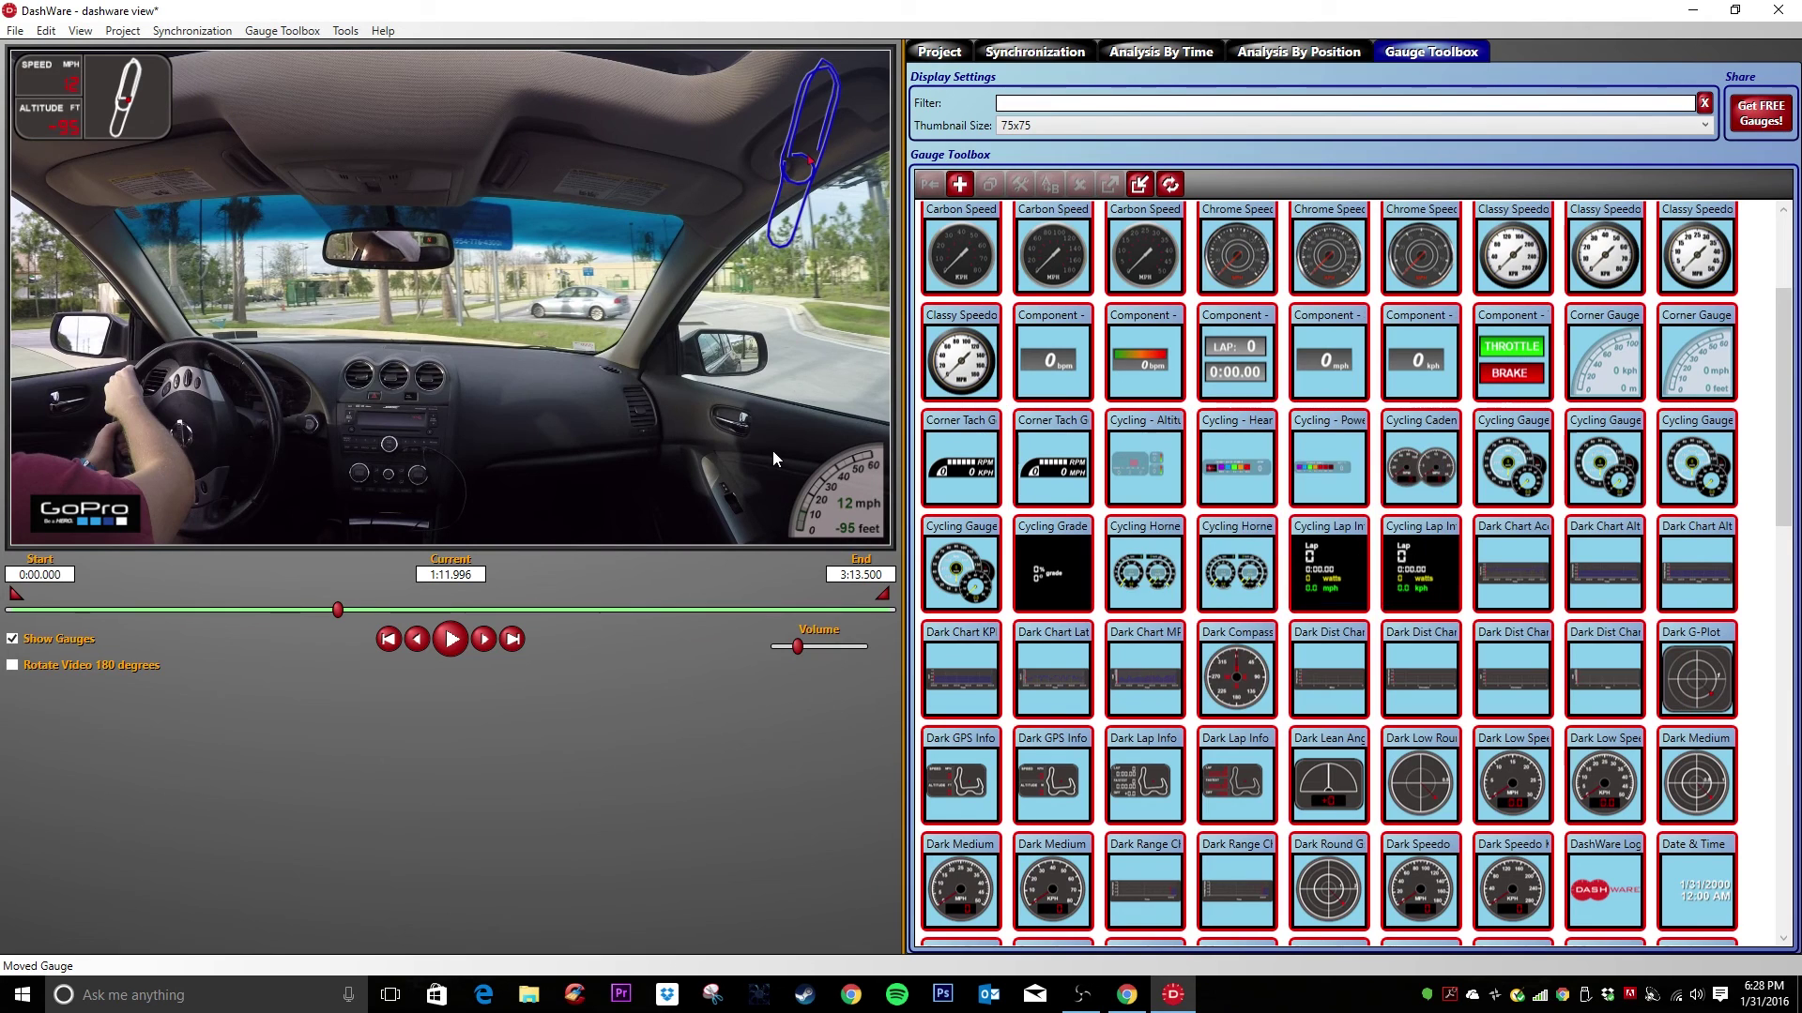
left_click(795, 138)
left_click_drag(682, 251, 674, 258)
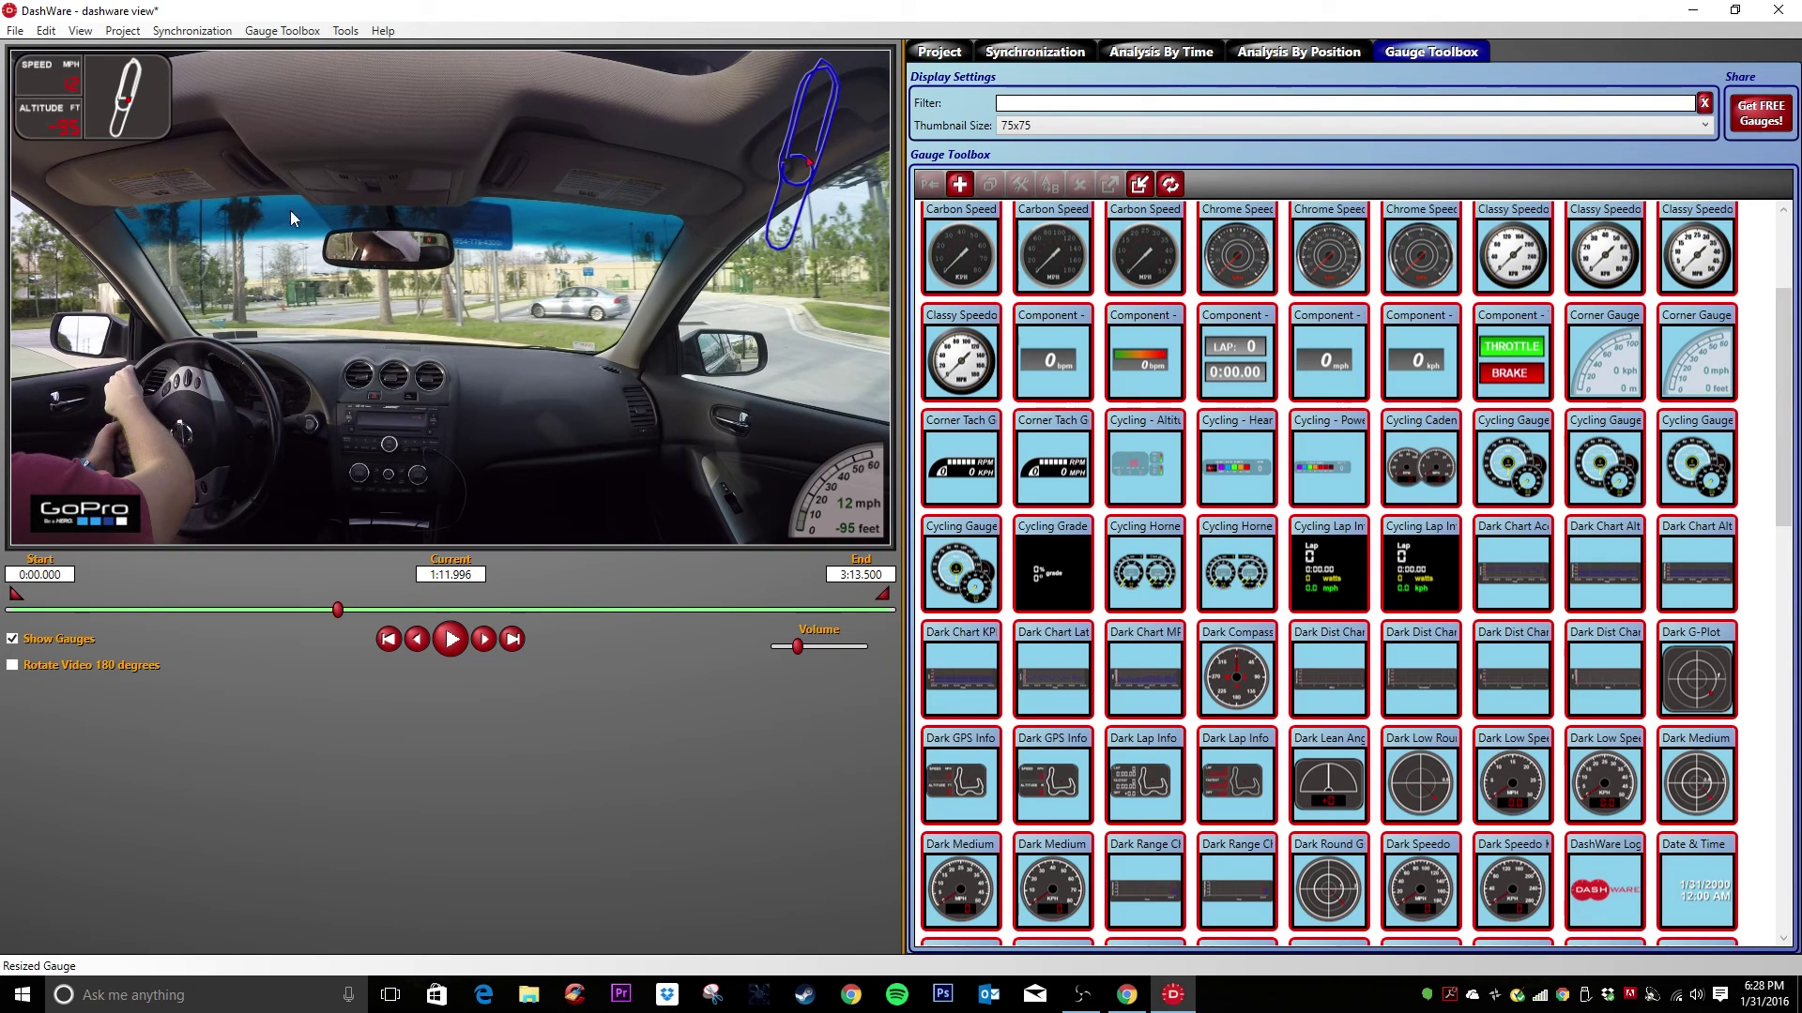
Export the video with File > Create Video as dashware view.mp4 in the Videos folder
left_click(15, 32)
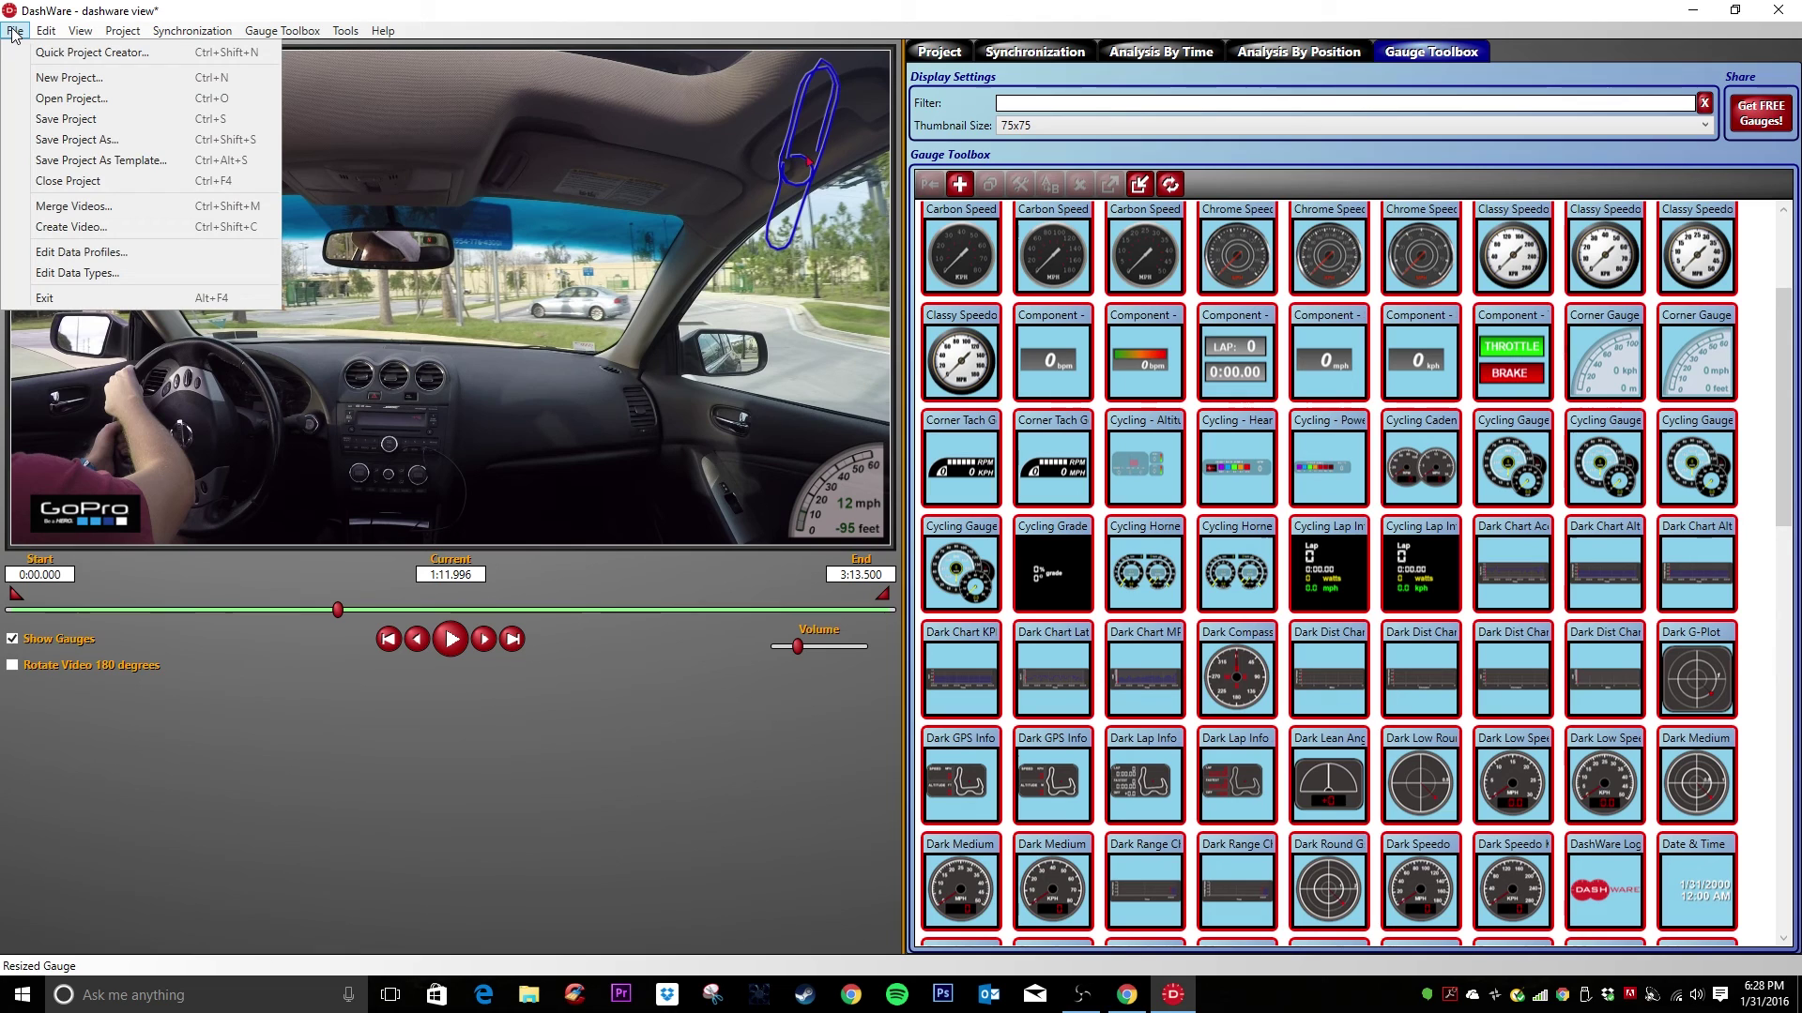
left_click(51, 234)
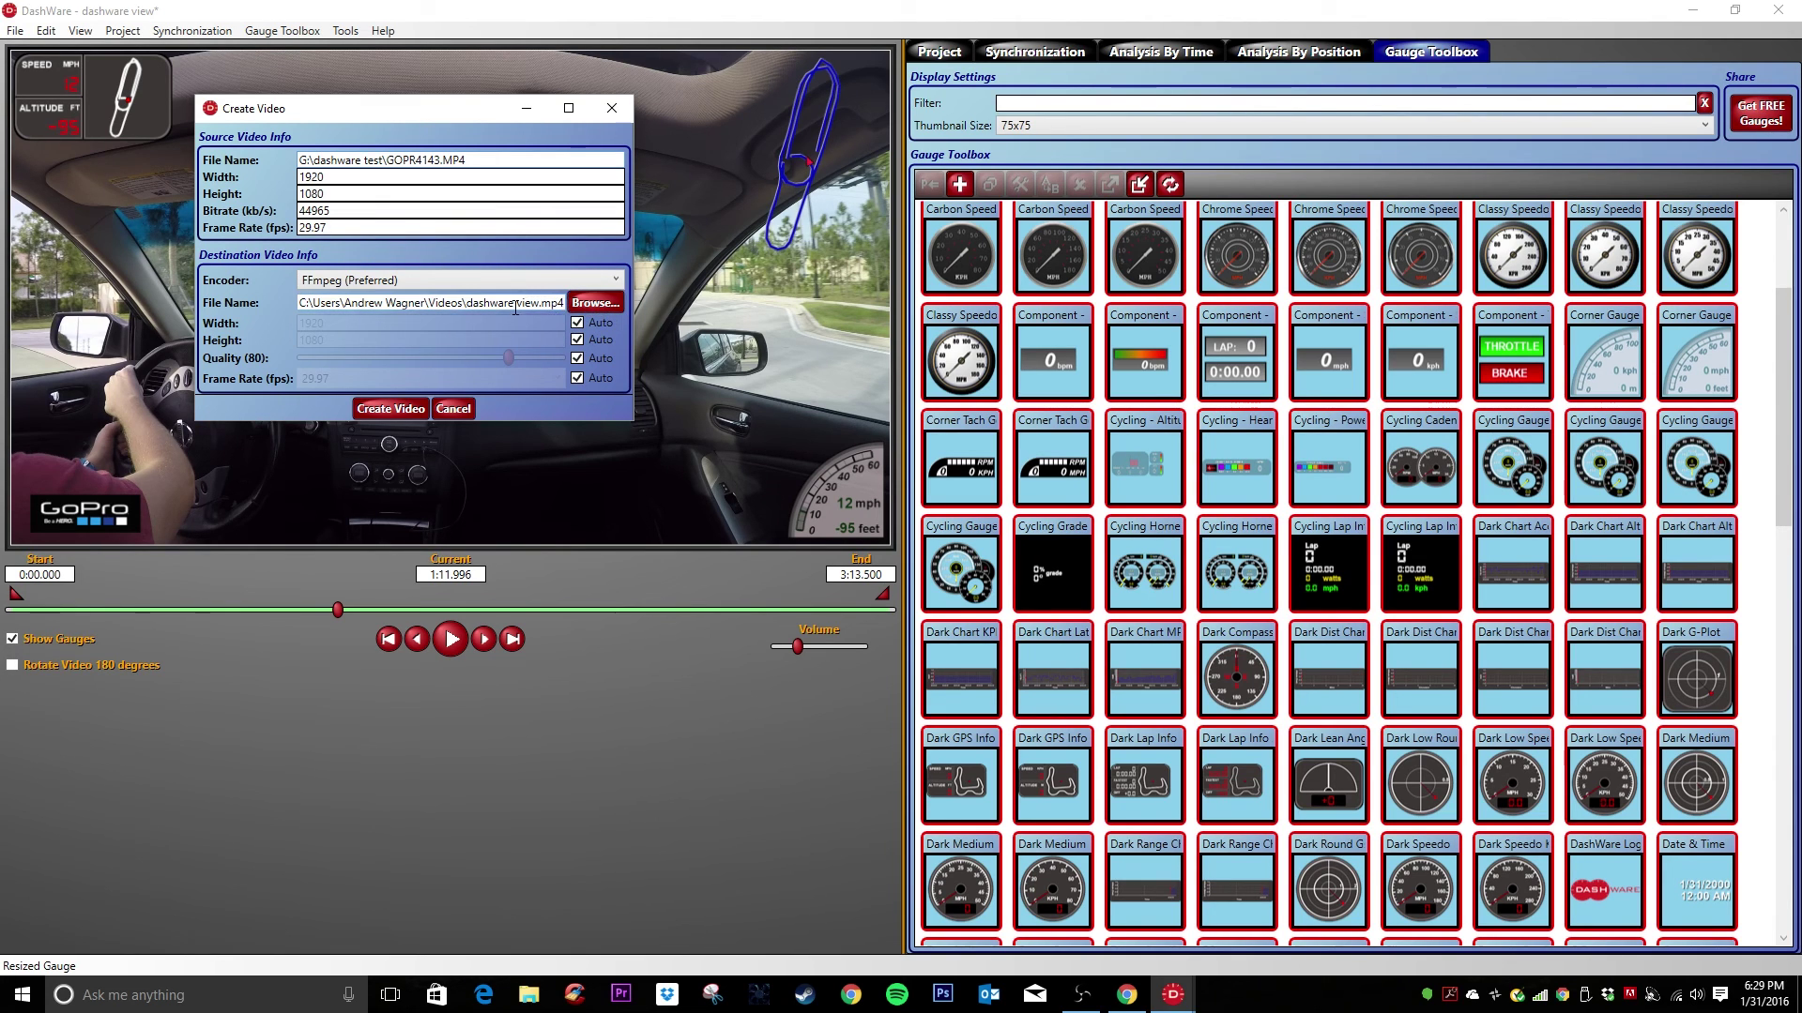
left_click_drag(421, 302, 494, 309)
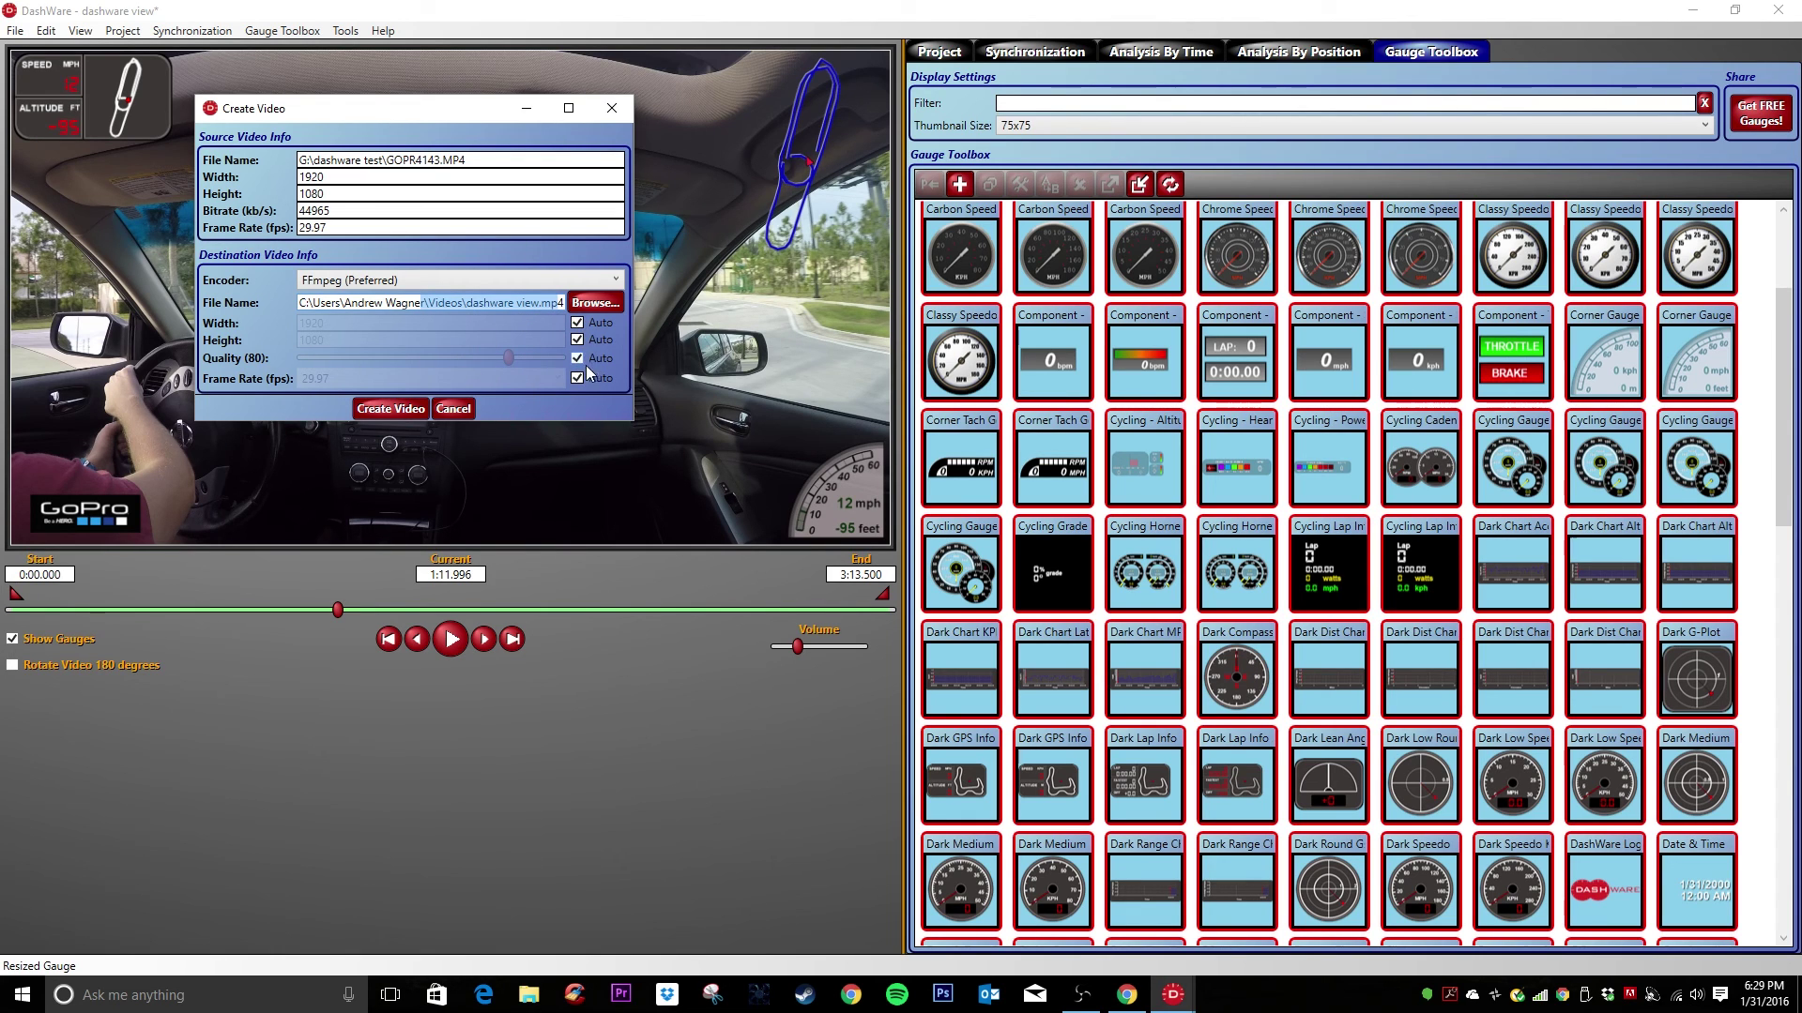
left_click(373, 411)
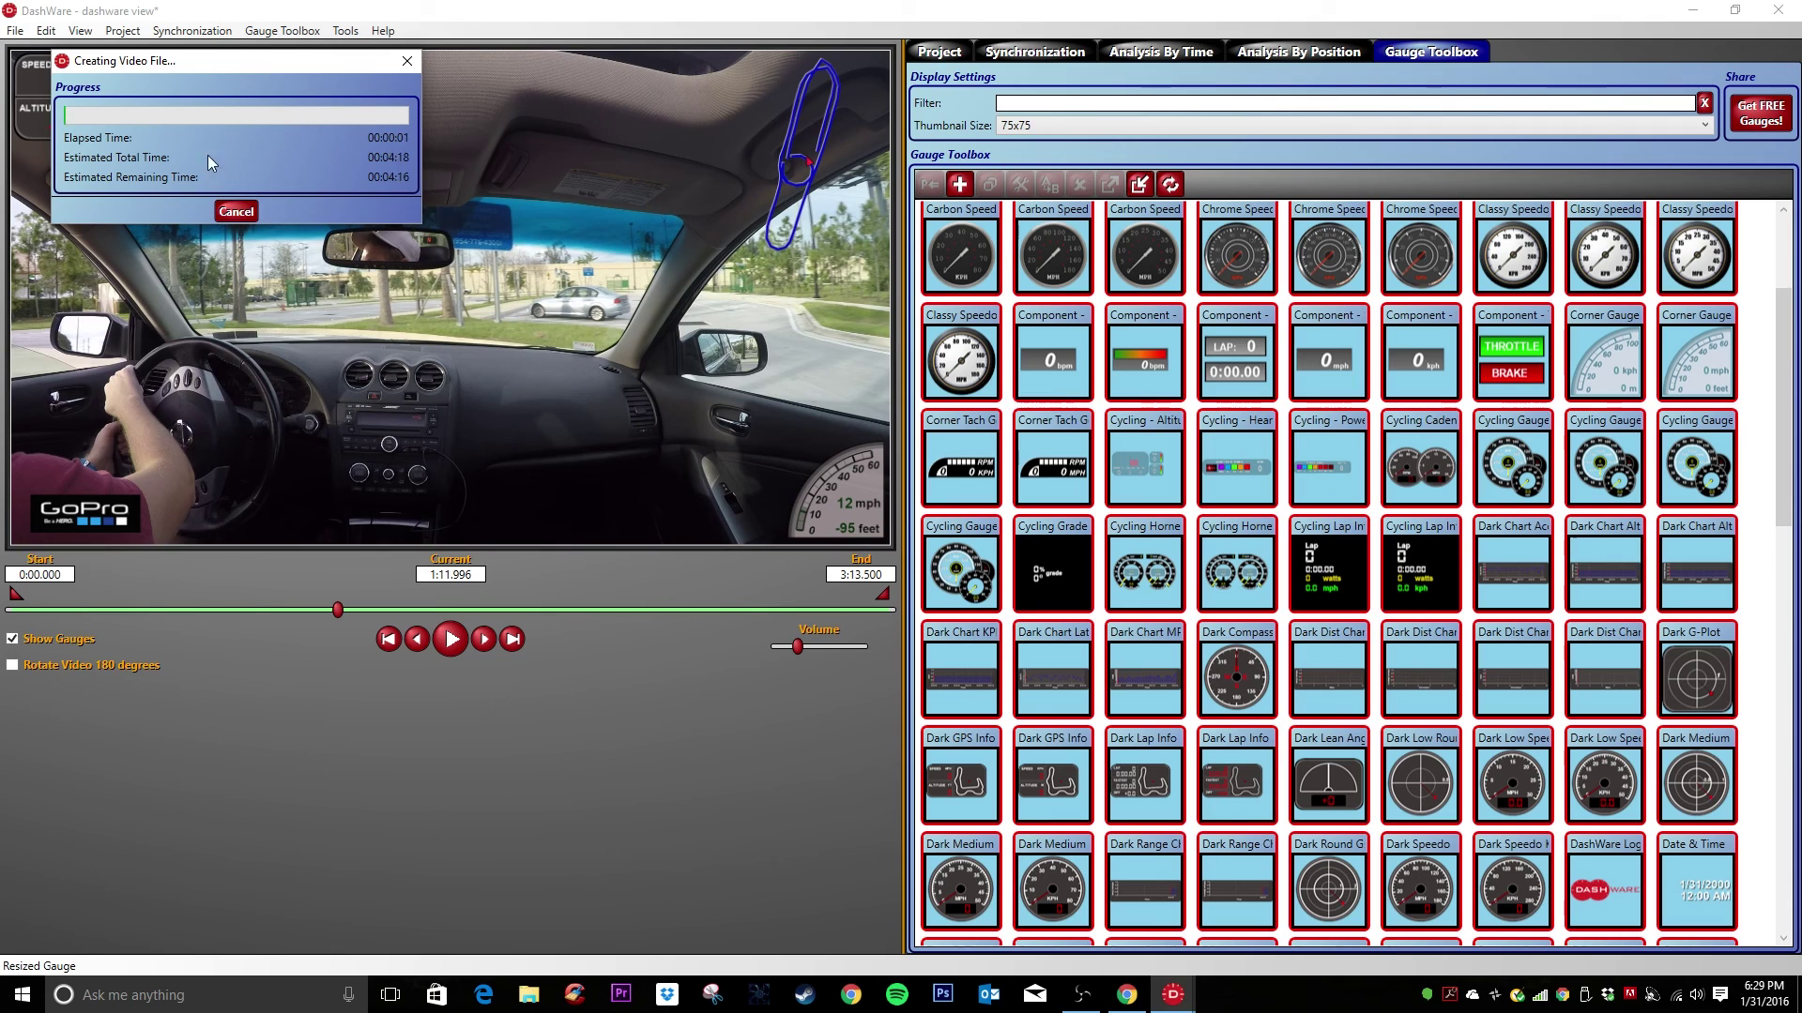